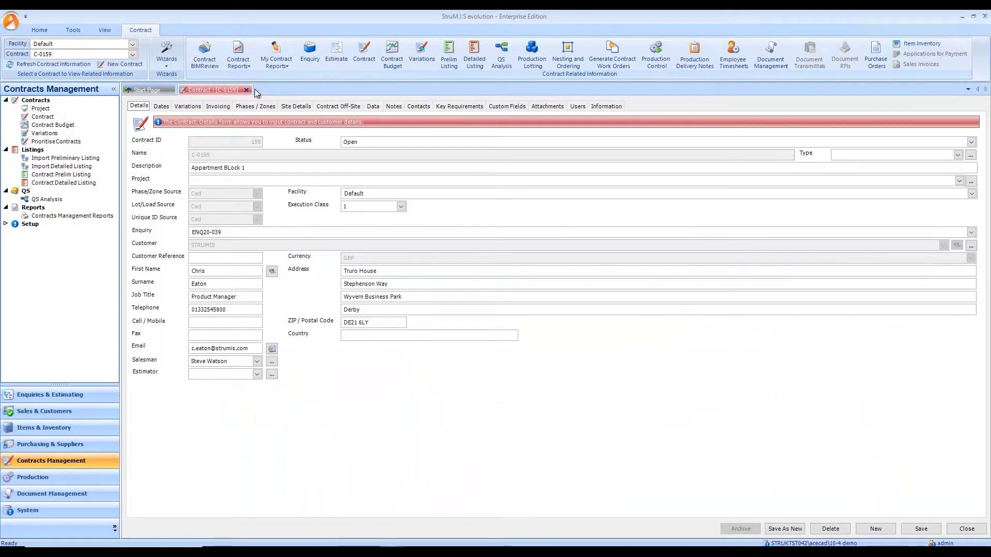
# Step: Add contract milestones to contract C-0159's invoicing details from all subsections of estimate EST20-053
pyautogui.click(217, 107)
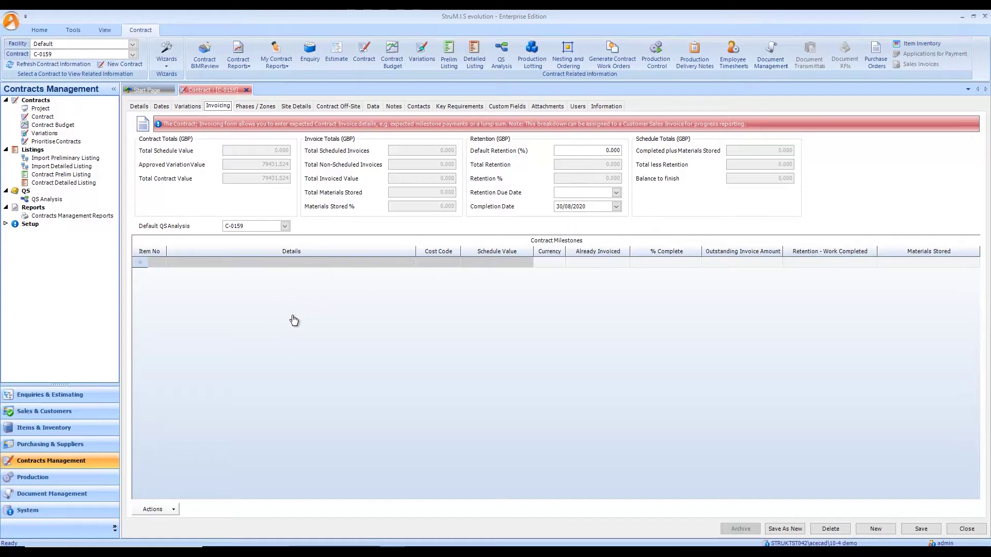
pyautogui.click(197, 263)
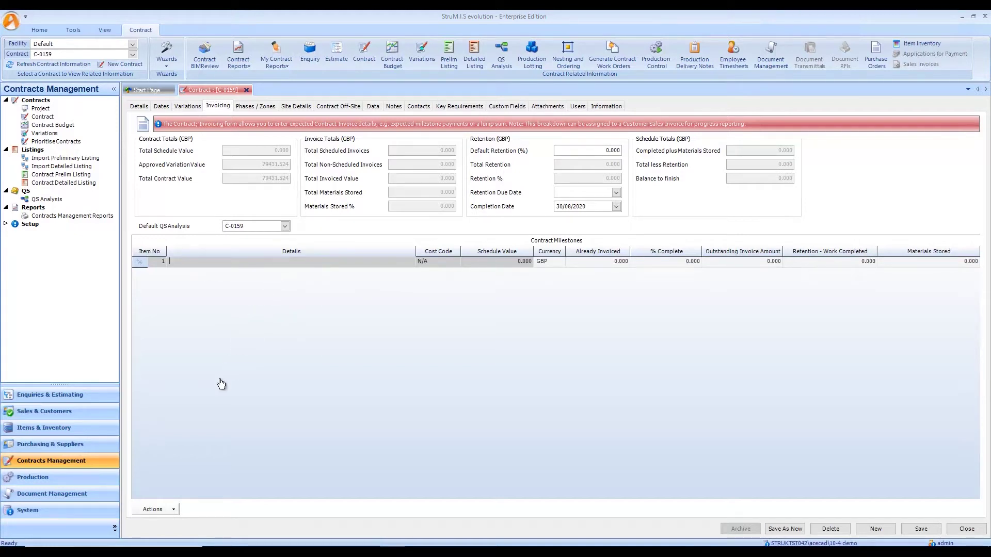
pyautogui.click(170, 511)
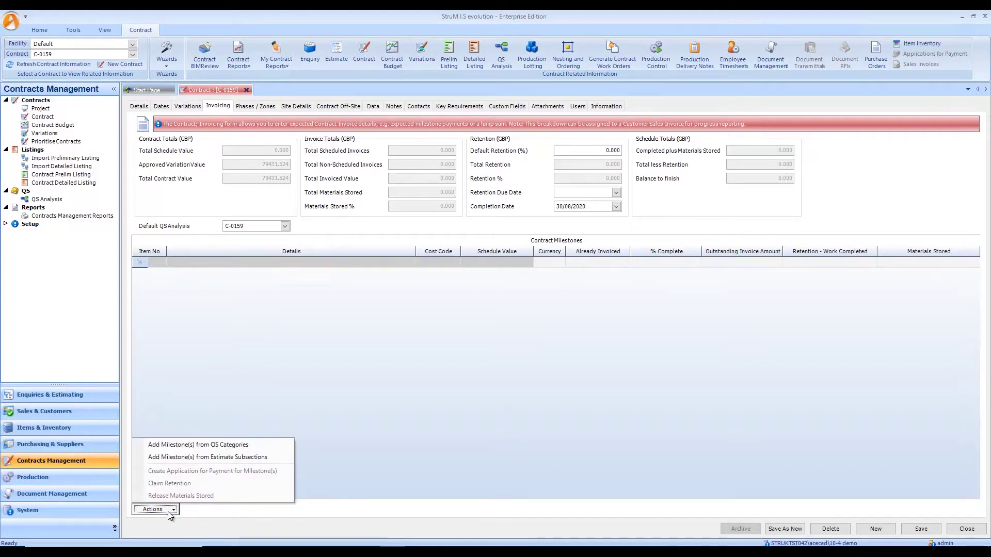
pyautogui.click(237, 457)
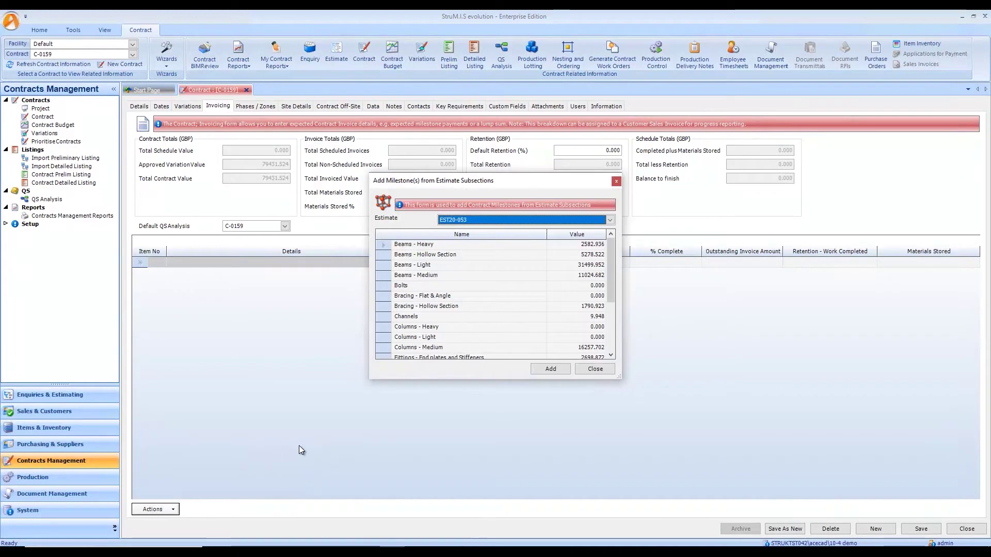
pyautogui.click(596, 220)
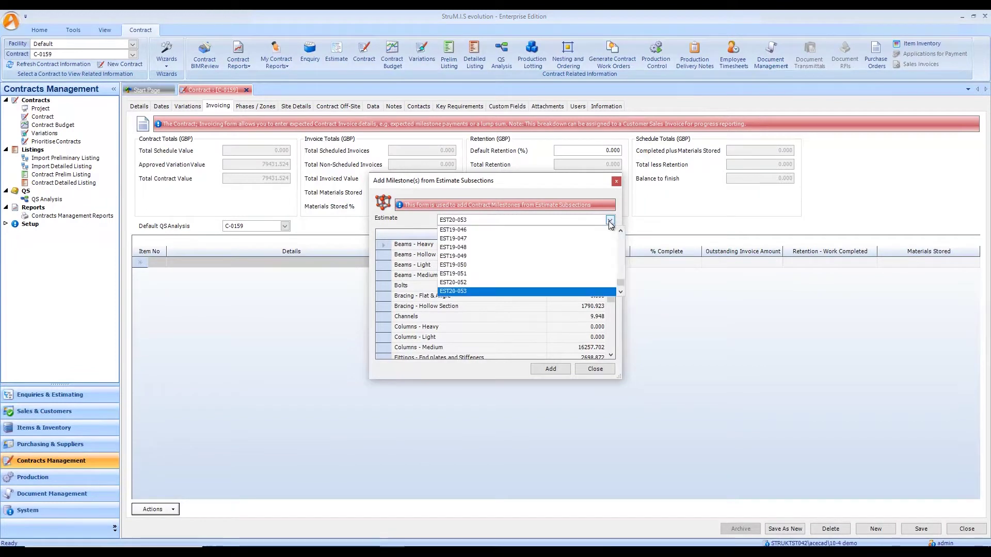
pyautogui.click(477, 291)
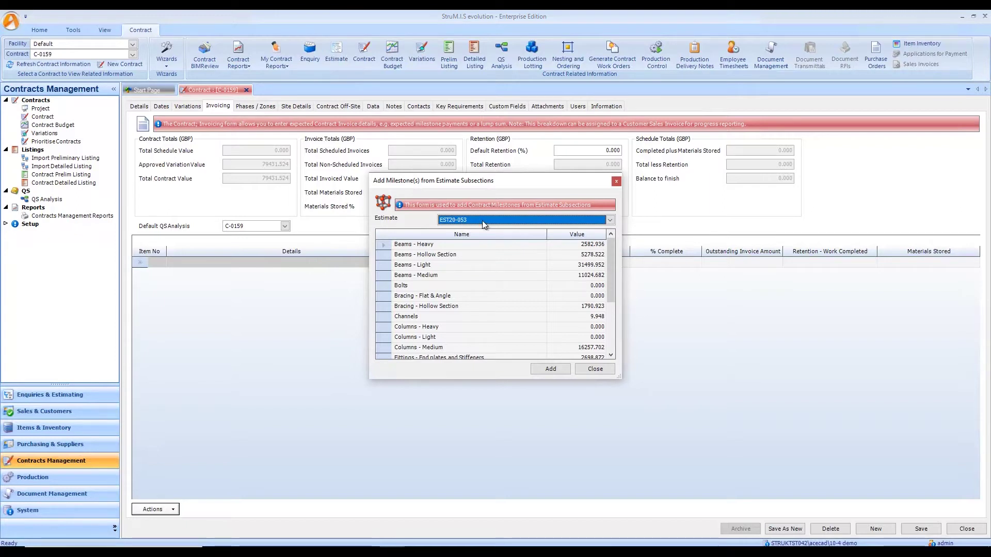
pyautogui.click(384, 267)
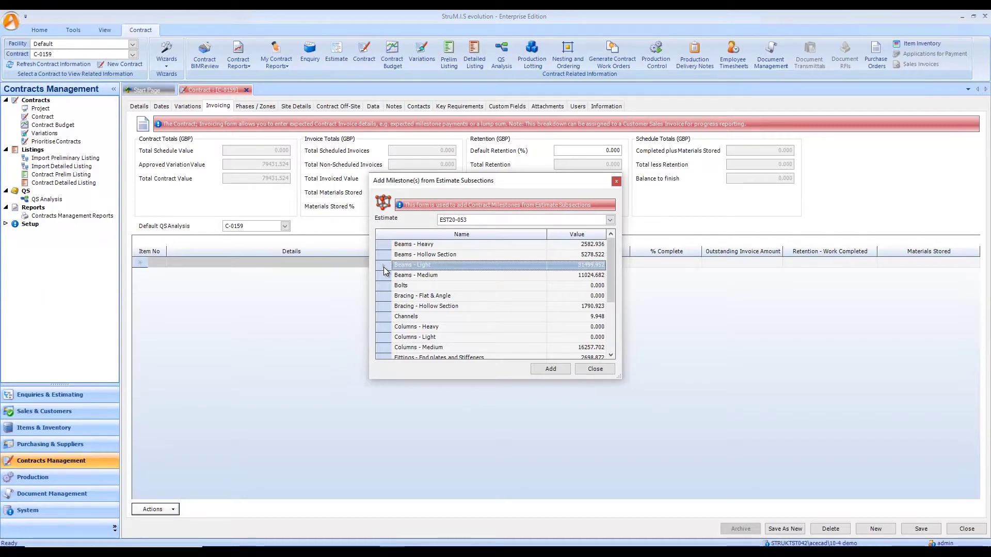
pyautogui.hotkey('ctrl', 'a')
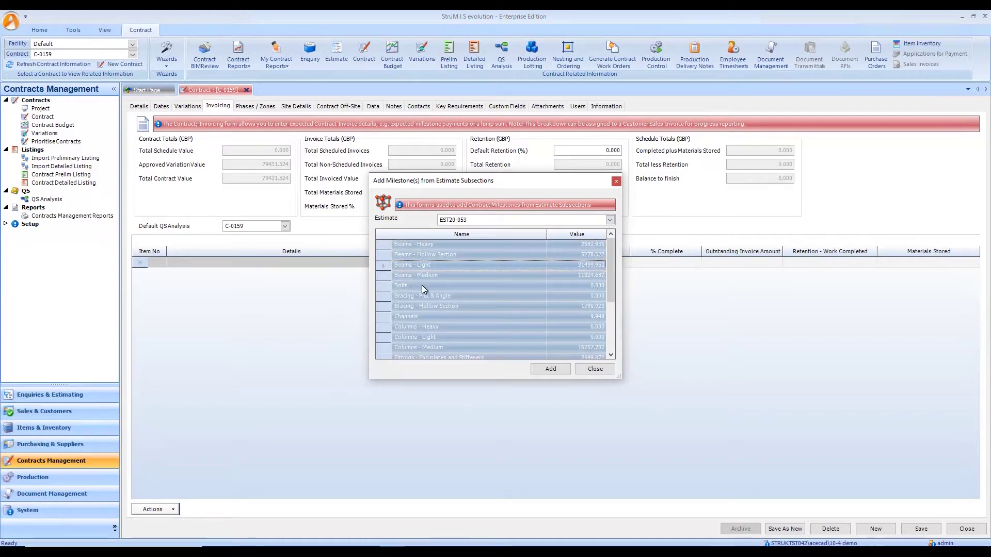
pyautogui.click(550, 370)
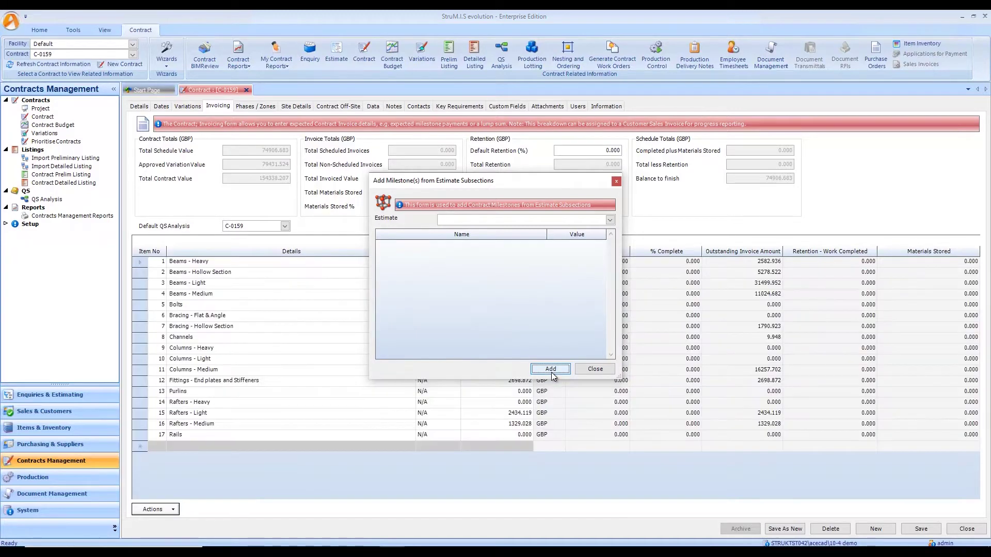
pyautogui.click(616, 181)
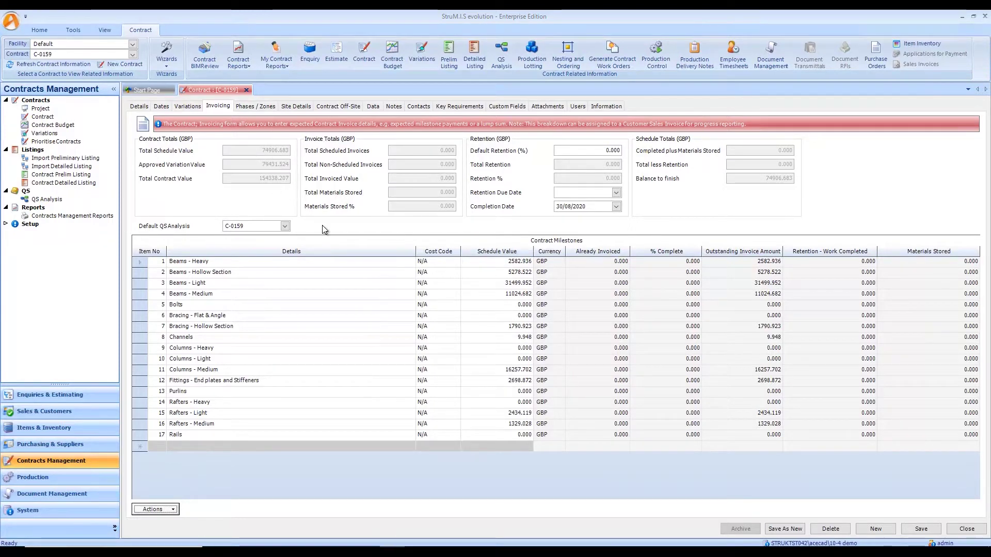
# Step: Set the schedule value of the Bolts milestone to 2500
pyautogui.click(499, 303)
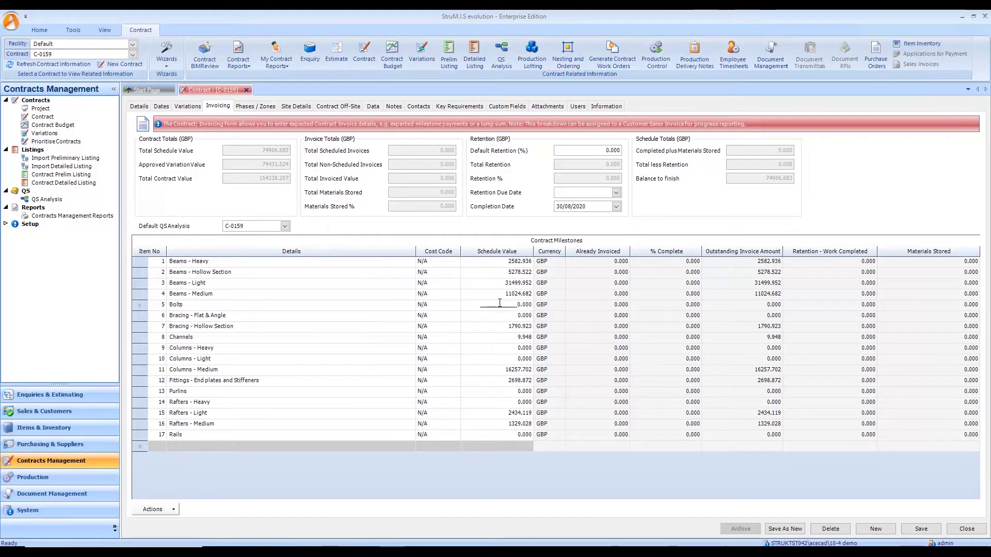
pyautogui.moveTo(503, 303); pyautogui.dragTo(536, 305)
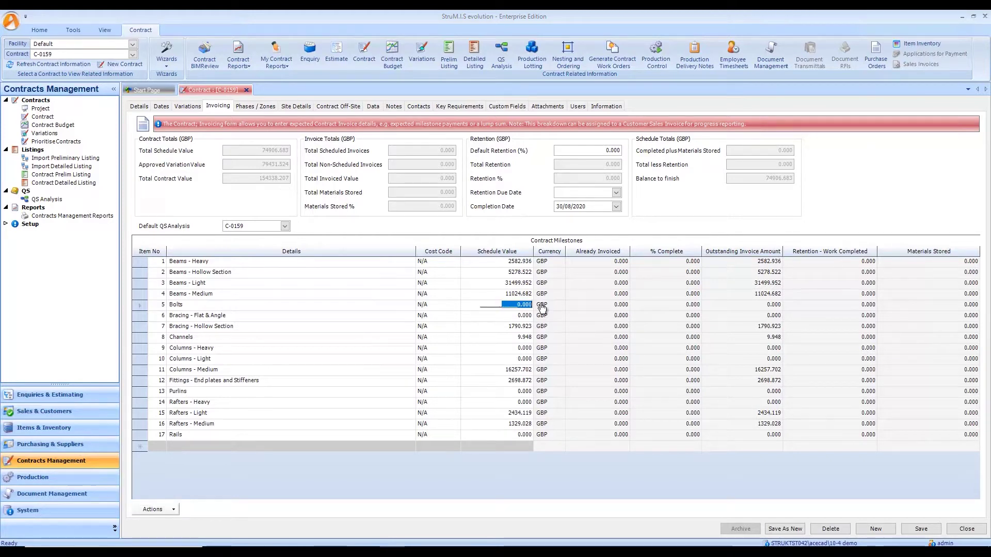
pyautogui.write('25')
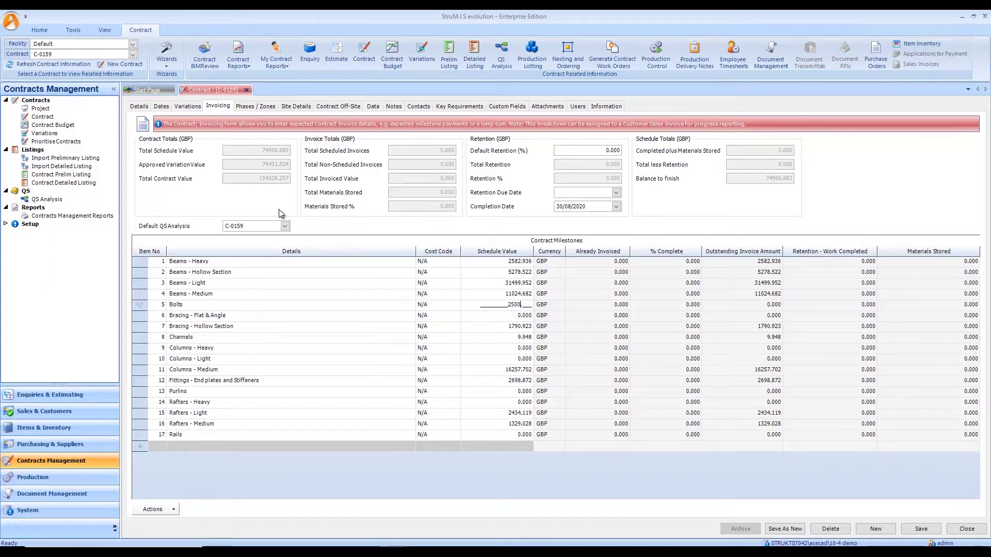
pyautogui.press('Return')
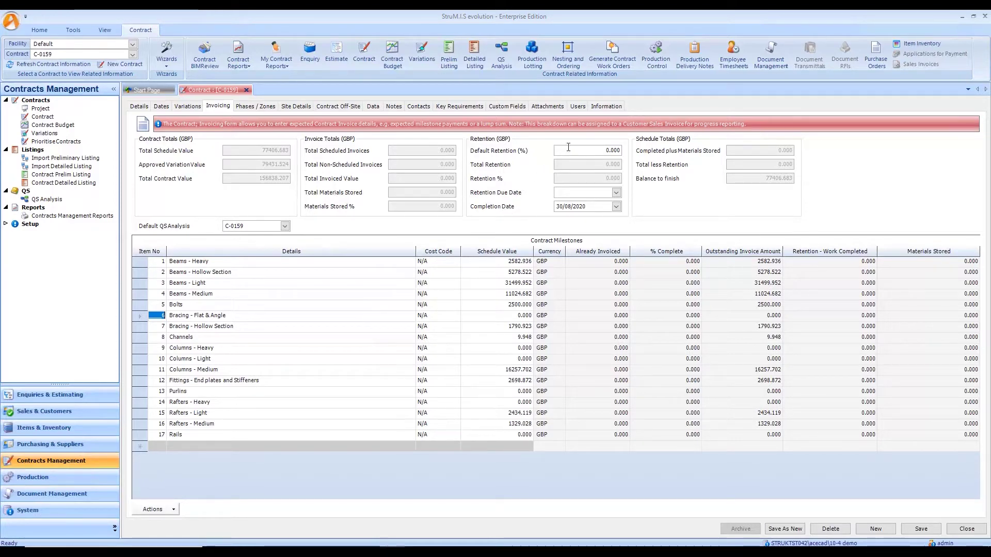
# Step: Set the contract's default retention to 5%
pyautogui.click(590, 149)
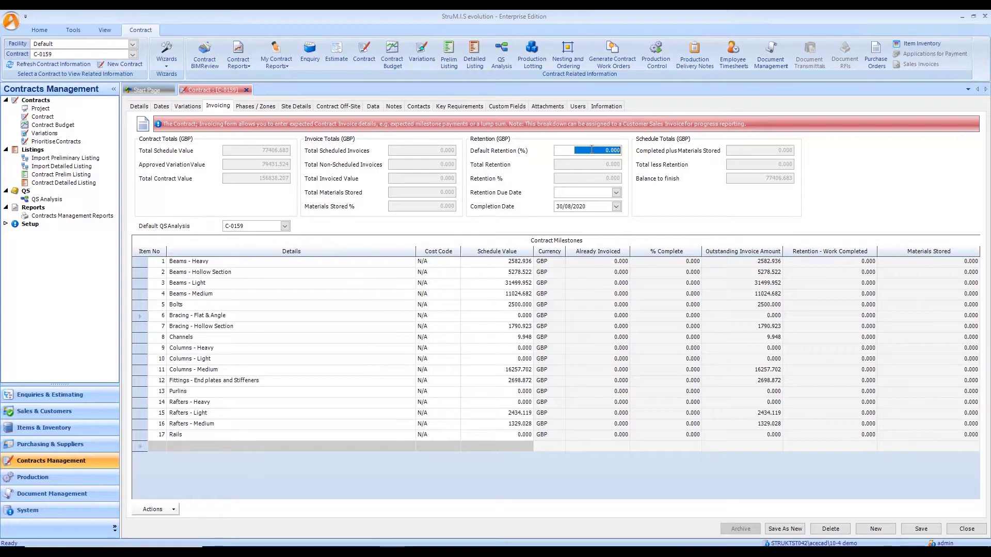
pyautogui.write('5')
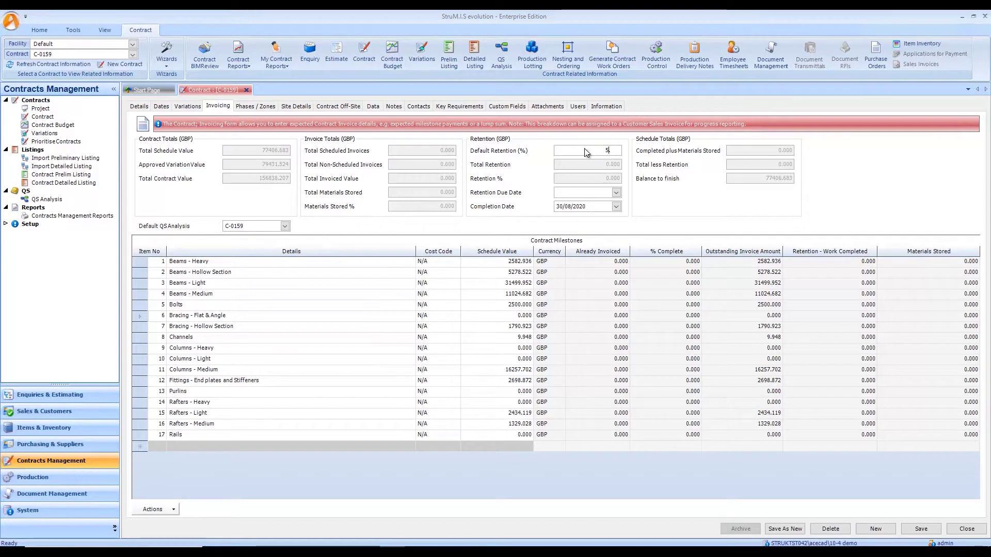
pyautogui.write('.')
pyautogui.press('Tab')
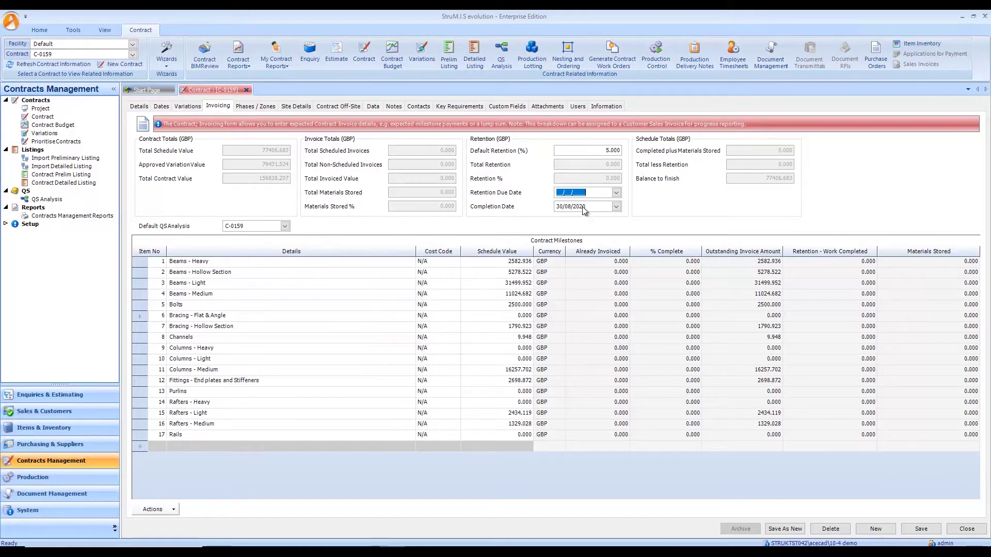
# Step: Set the retention due date to 30/08/2021 and save the contract
pyautogui.click(617, 192)
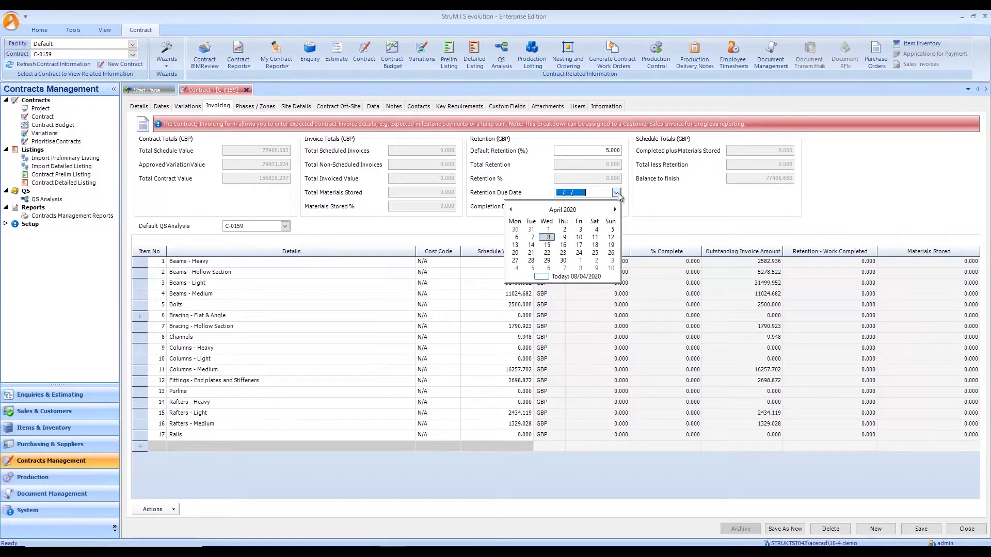
pyautogui.click(562, 210)
pyautogui.click(563, 211)
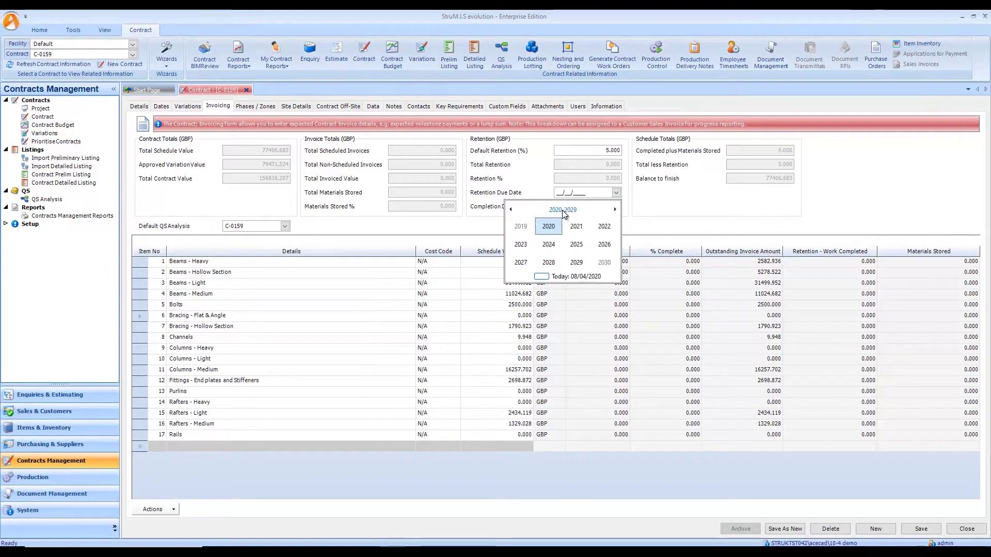
pyautogui.click(576, 227)
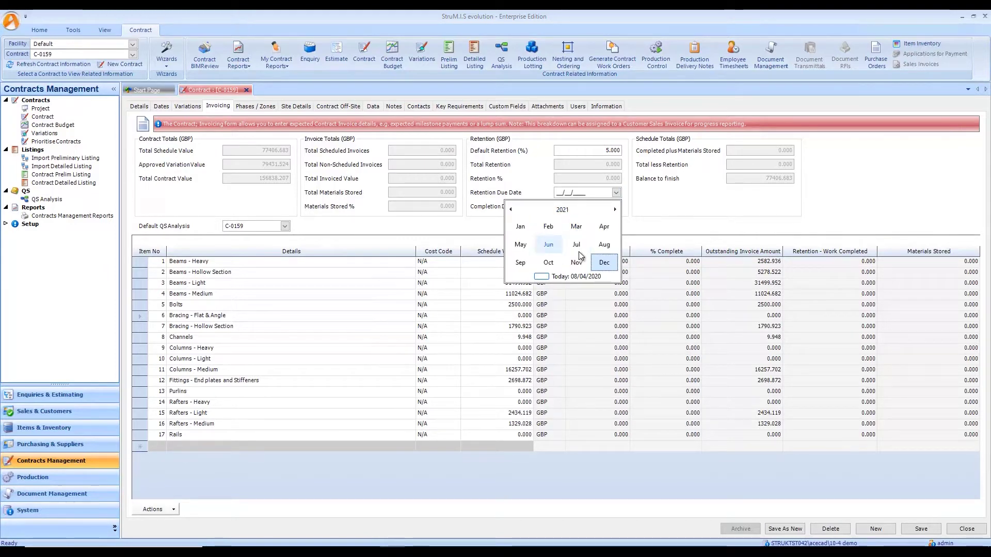
pyautogui.click(604, 245)
pyautogui.click(516, 268)
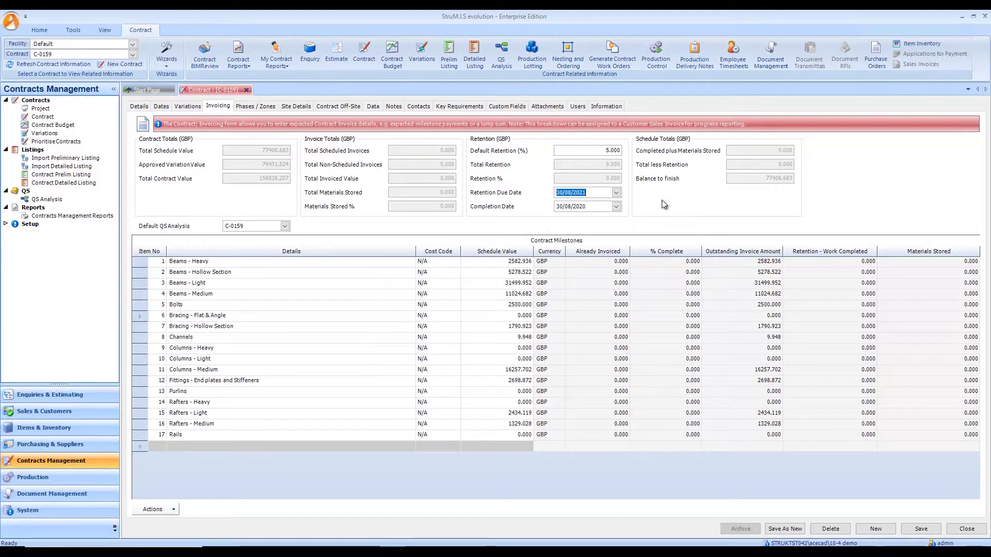
pyautogui.click(921, 529)
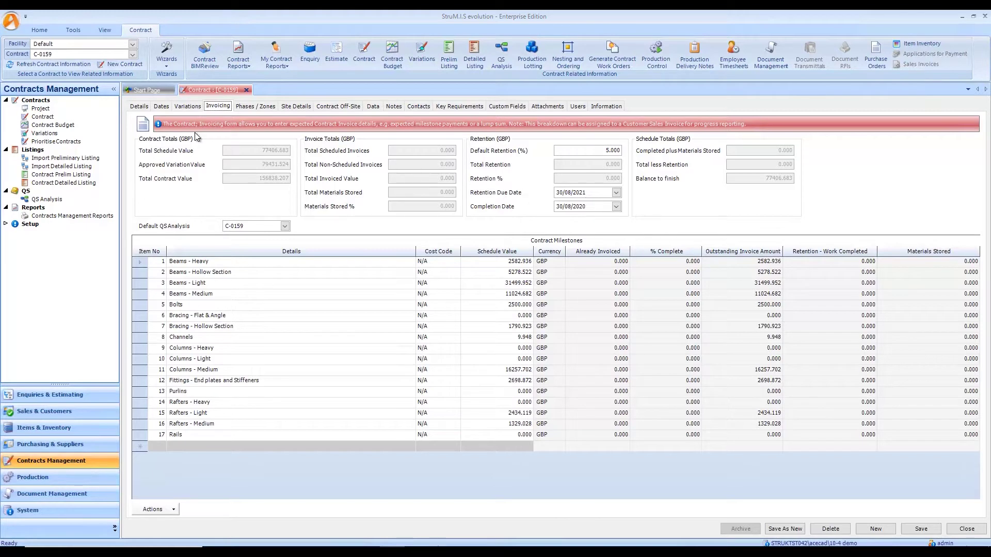
# Step: Review the invoicing and retention totals in the list of open contracts, sorted by descending balance to finish, and close the list
pyautogui.click(55, 117)
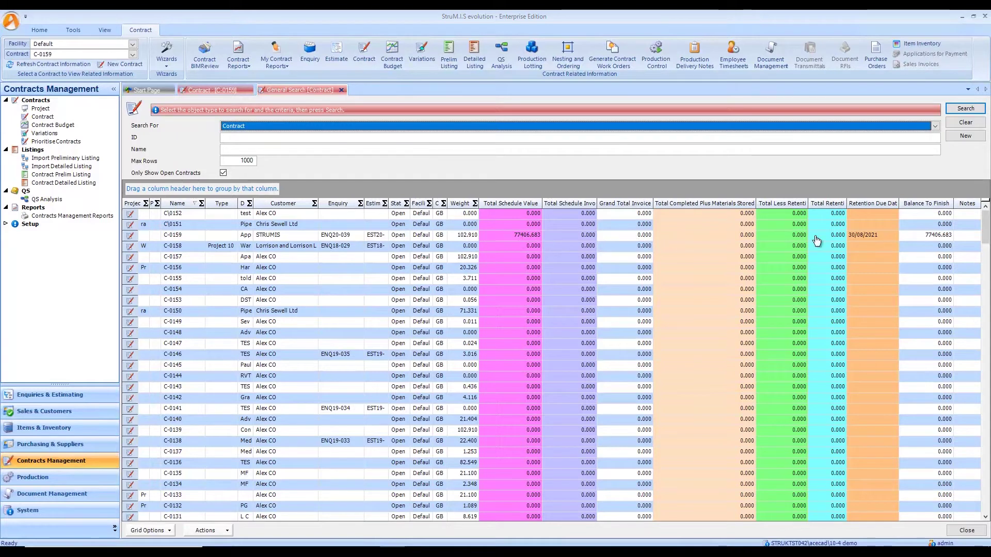
pyautogui.click(935, 206)
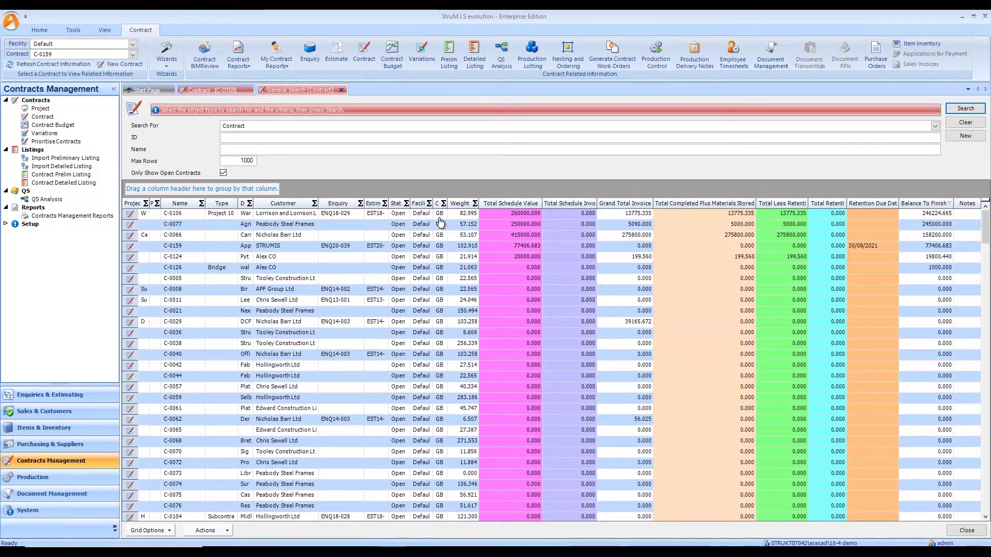
pyautogui.click(341, 91)
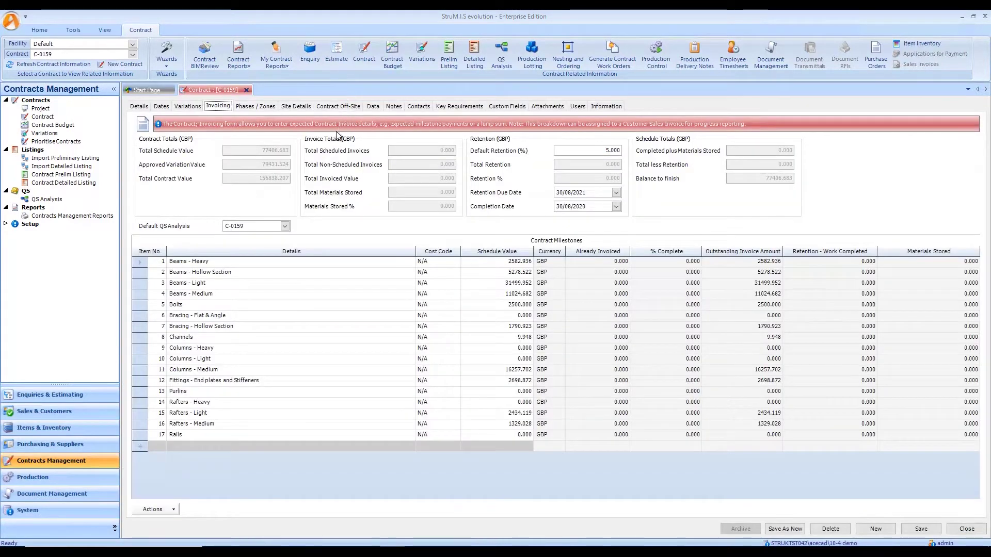
# Step: Create an application for payment from the Beams - Heavy contract milestone
pyautogui.click(172, 510)
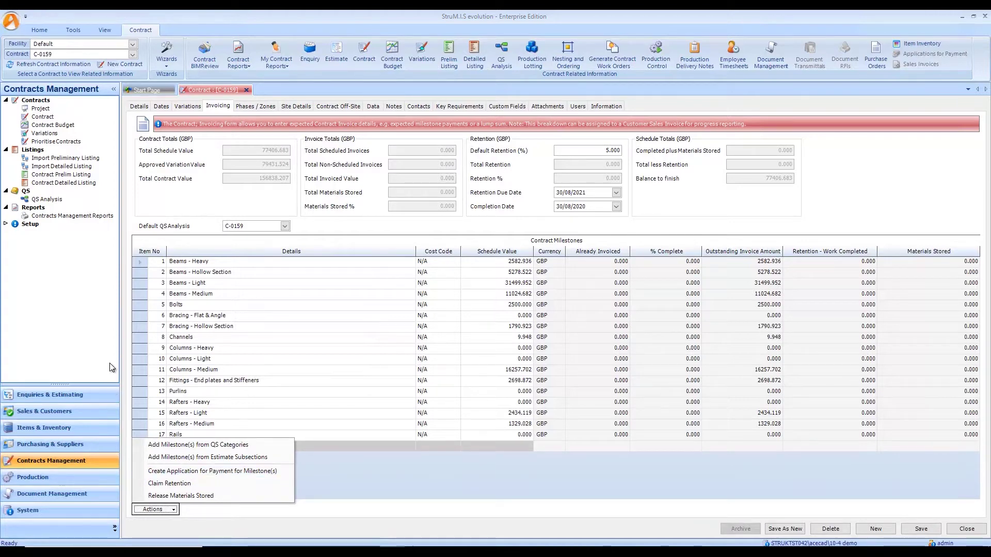
pyautogui.click(141, 263)
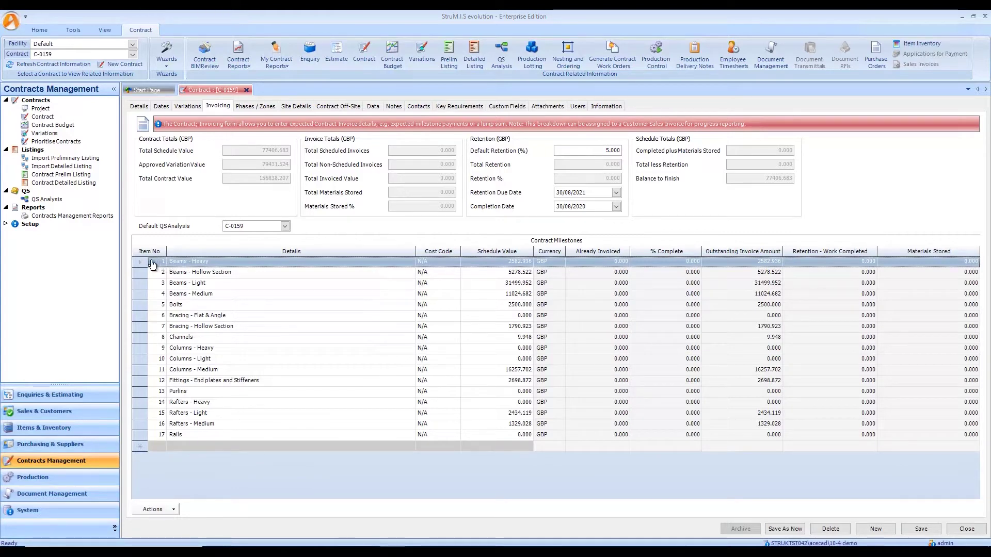
pyautogui.click(152, 505)
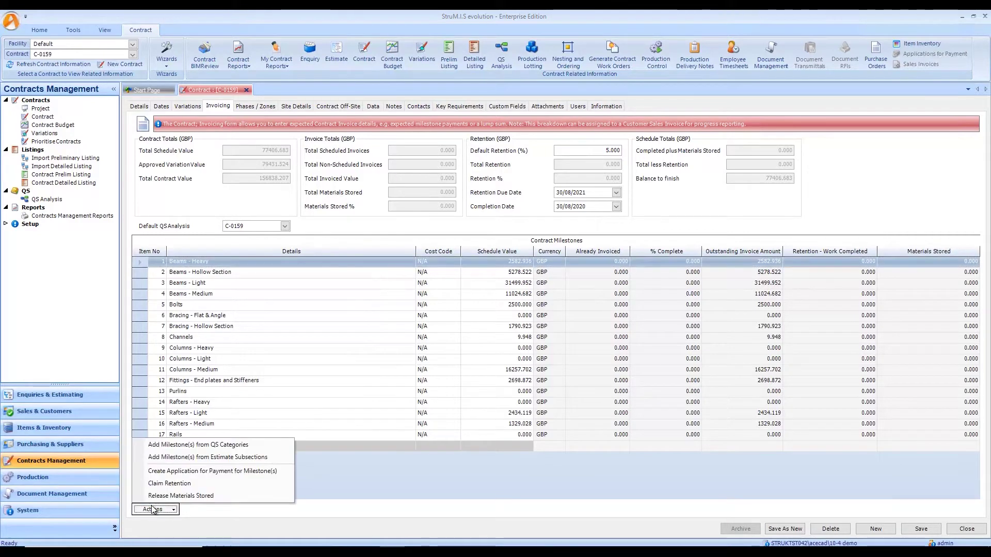
pyautogui.click(184, 472)
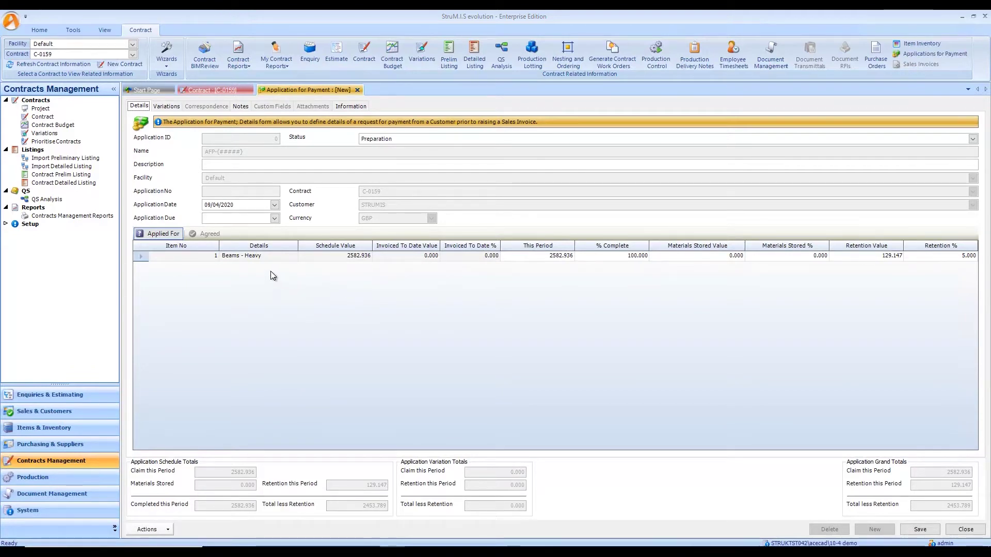
# Step: Set the application's due date to 30/04/2020 and save the application for payment
pyautogui.click(275, 219)
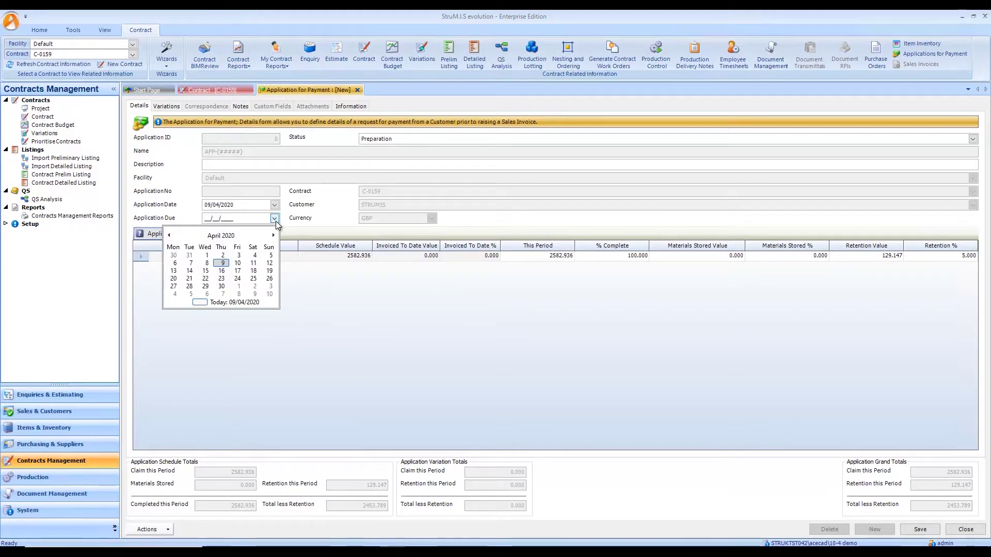
pyautogui.click(222, 287)
pyautogui.click(920, 530)
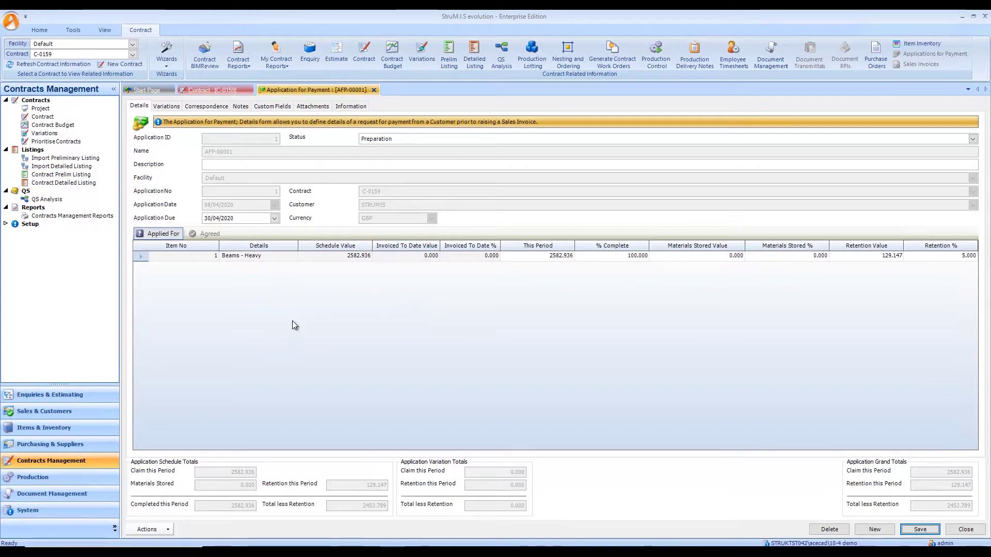
# Step: Add all the remaining contract milestones, from Beams - Light to Channels, to the application for payment
pyautogui.click(159, 528)
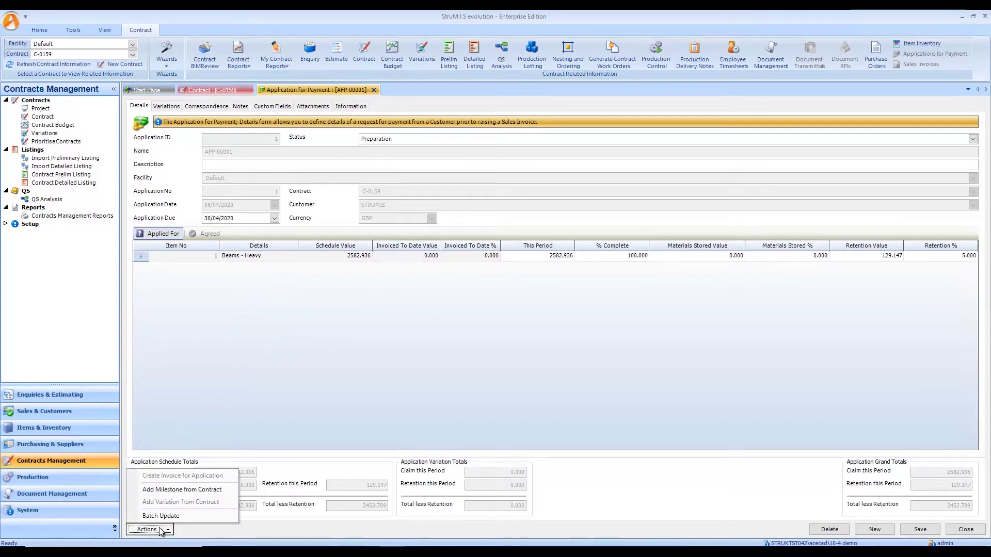
pyautogui.click(185, 489)
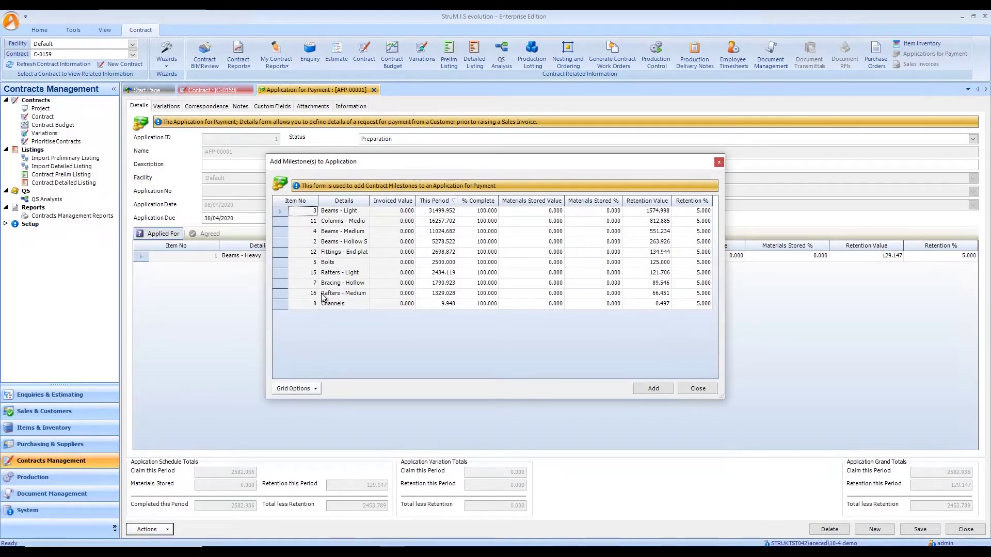
pyautogui.moveTo(280, 211); pyautogui.dragTo(281, 308)
pyautogui.click(652, 389)
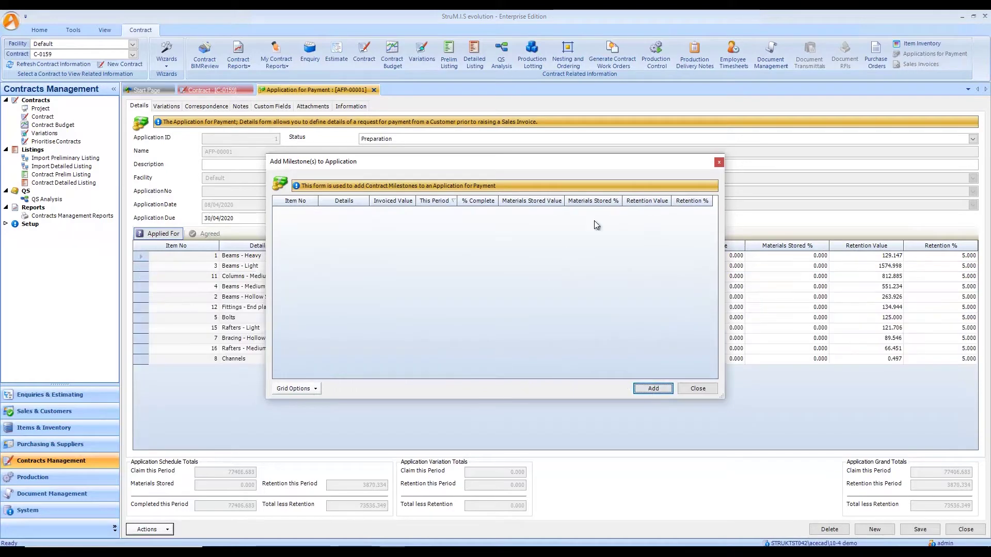
pyautogui.click(719, 162)
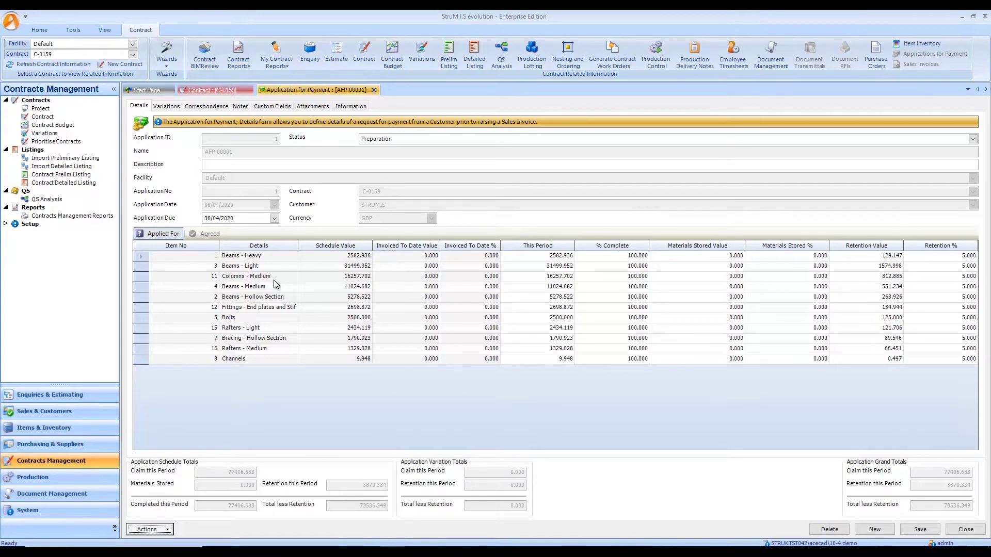
# Step: Set the percent complete to 25 for Beams - Heavy and to 50 for Beams - Medium
pyautogui.click(618, 256)
pyautogui.moveTo(619, 256); pyautogui.dragTo(652, 259)
pyautogui.write('25')
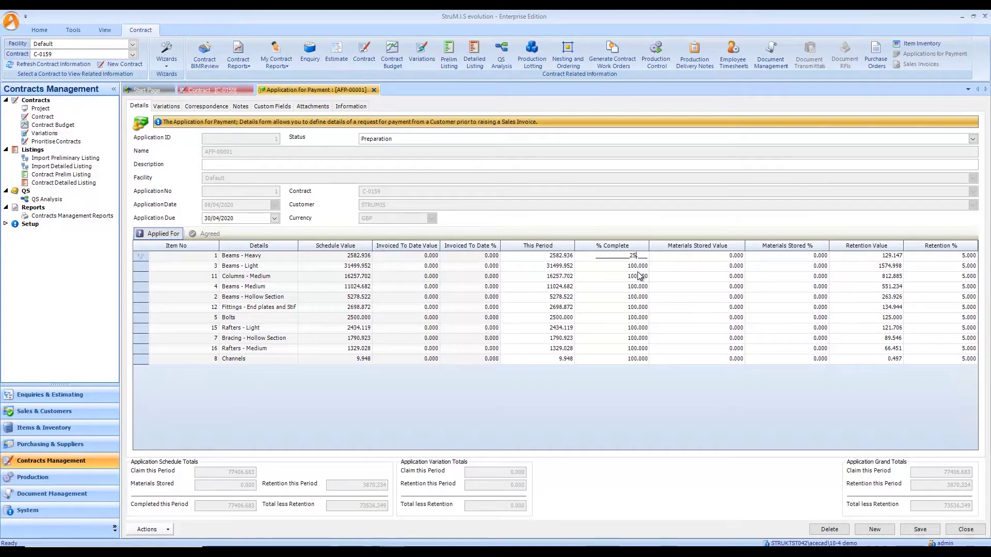
pyautogui.click(631, 287)
pyautogui.doubleClick(636, 285)
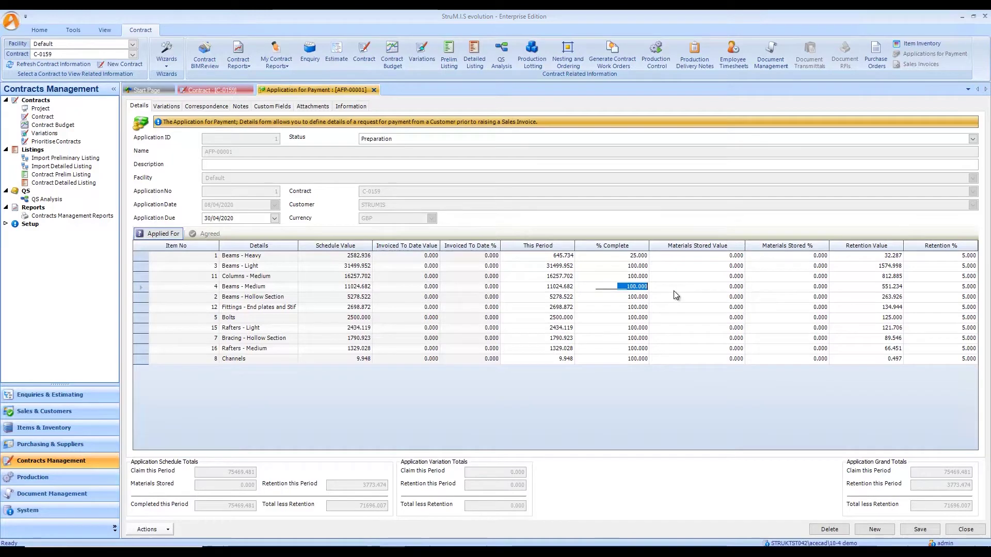
pyautogui.write('50.')
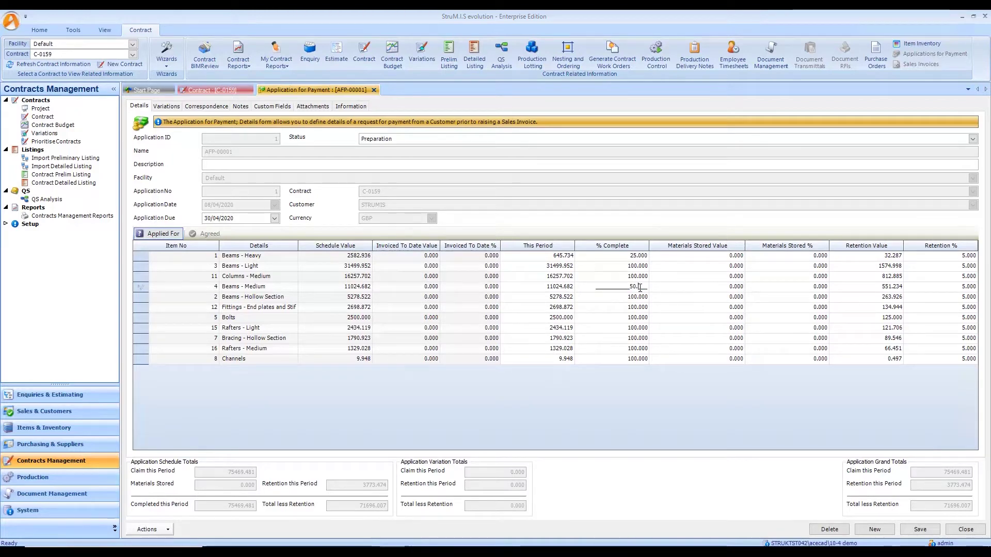
pyautogui.click(640, 296)
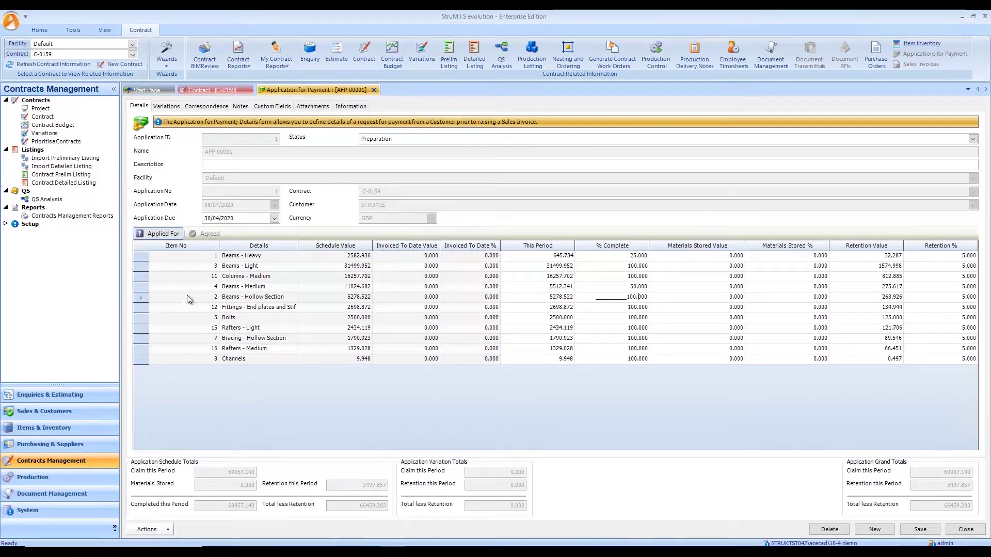
# Step: Batch update the value this period to 25 percent for only the selected lines from Beams - Heavy to Bolts
pyautogui.moveTo(141, 256); pyautogui.dragTo(141, 320)
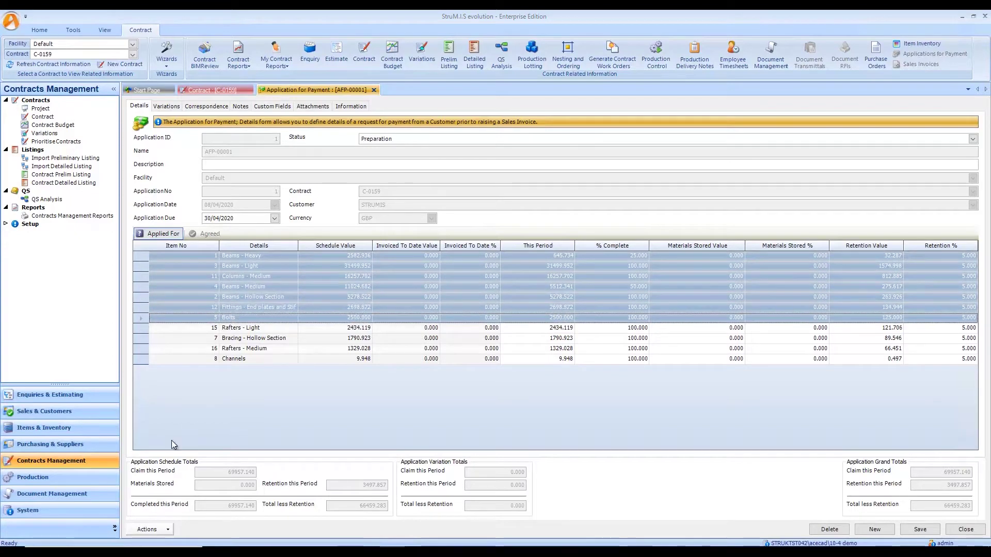
pyautogui.click(163, 531)
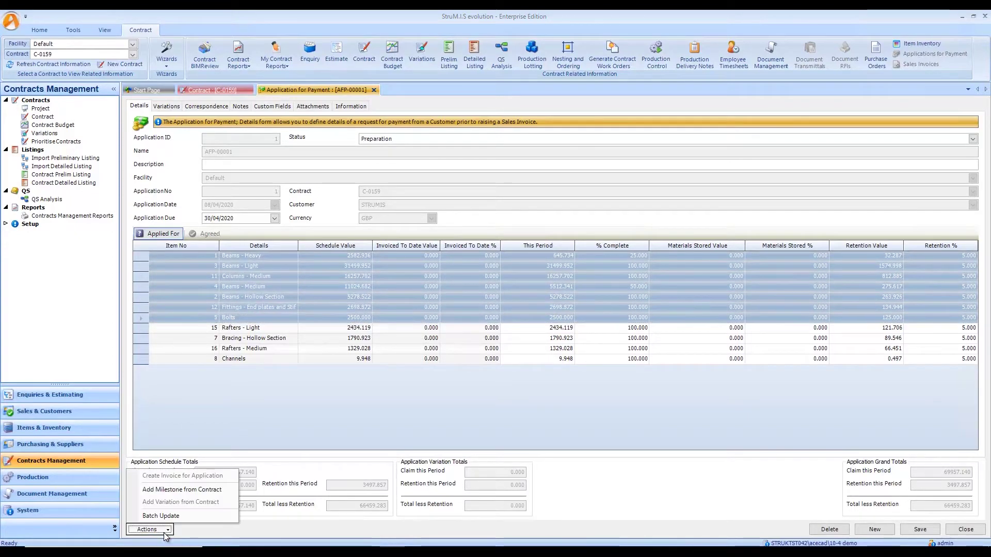
pyautogui.click(175, 518)
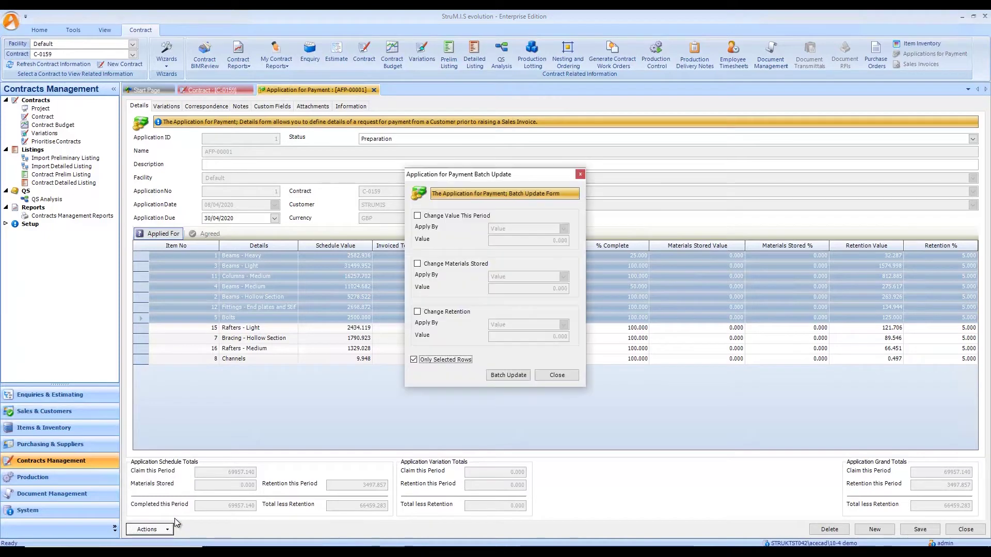
pyautogui.click(418, 215)
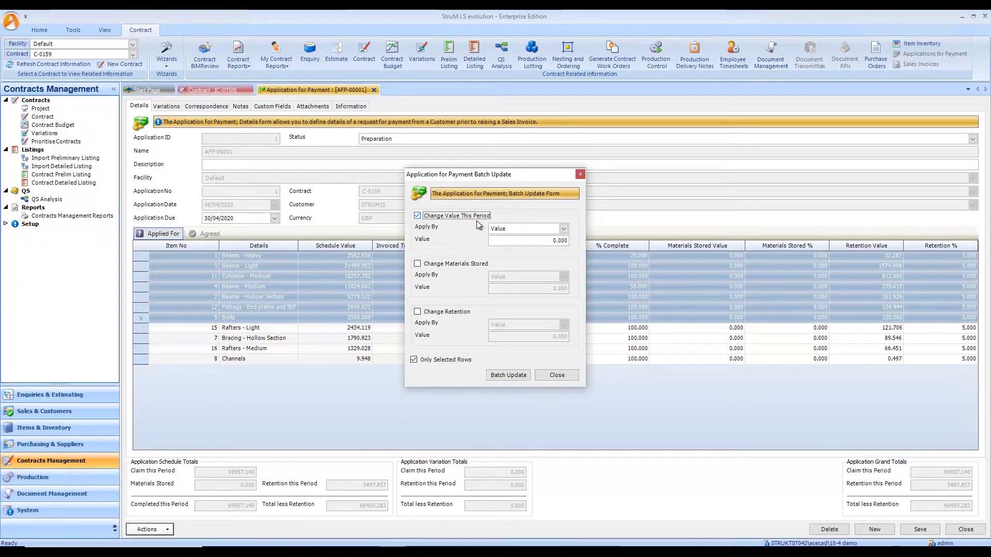
pyautogui.click(564, 228)
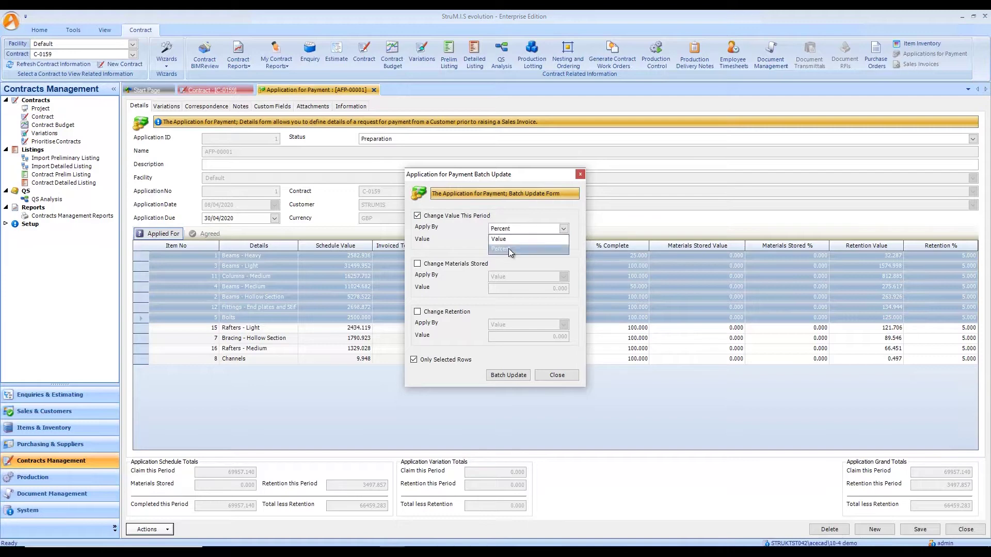
pyautogui.click(509, 249)
pyautogui.moveTo(530, 241); pyautogui.dragTo(590, 243)
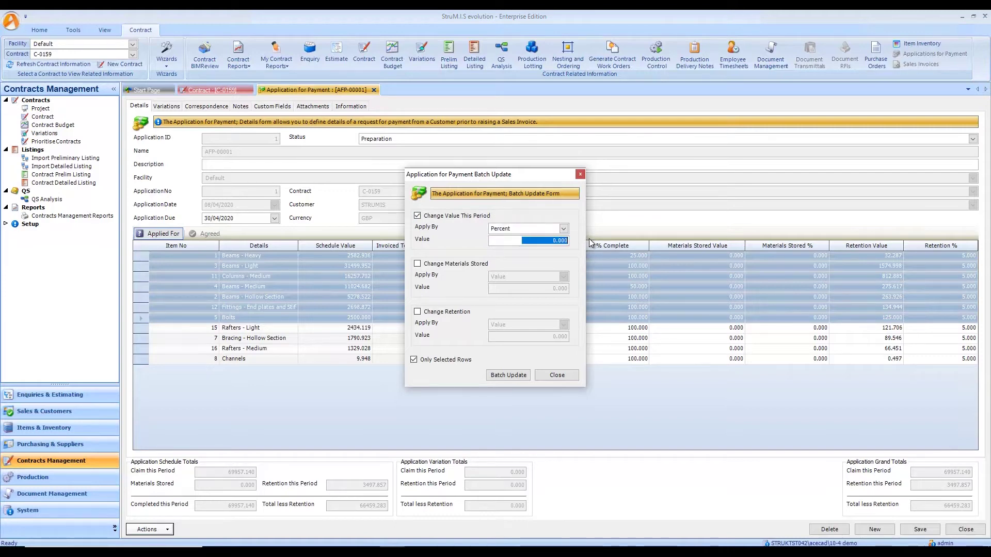
pyautogui.write('25')
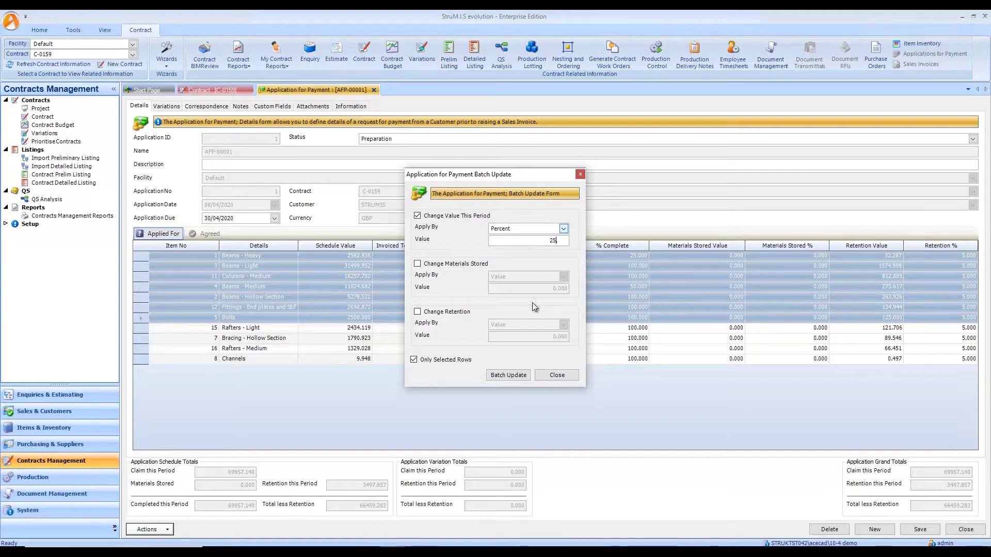
pyautogui.click(509, 376)
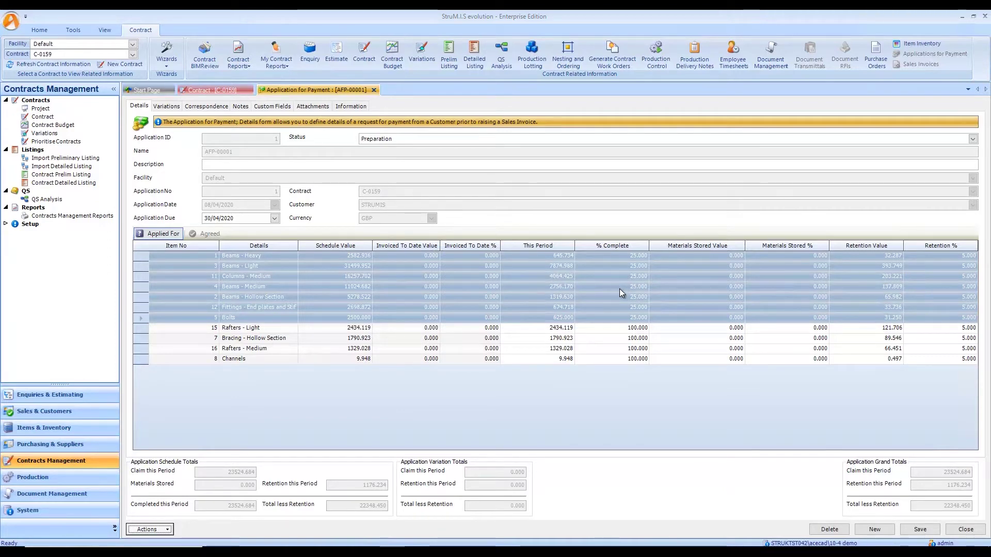
# Step: Set the Beams - Heavy amount for this period to 700
pyautogui.click(540, 258)
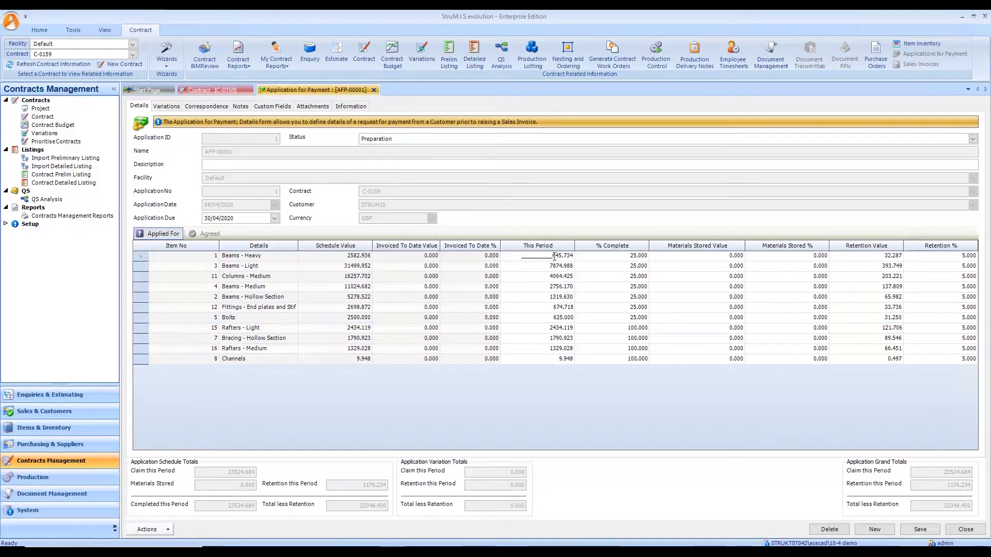
pyautogui.moveTo(549, 255); pyautogui.dragTo(575, 256)
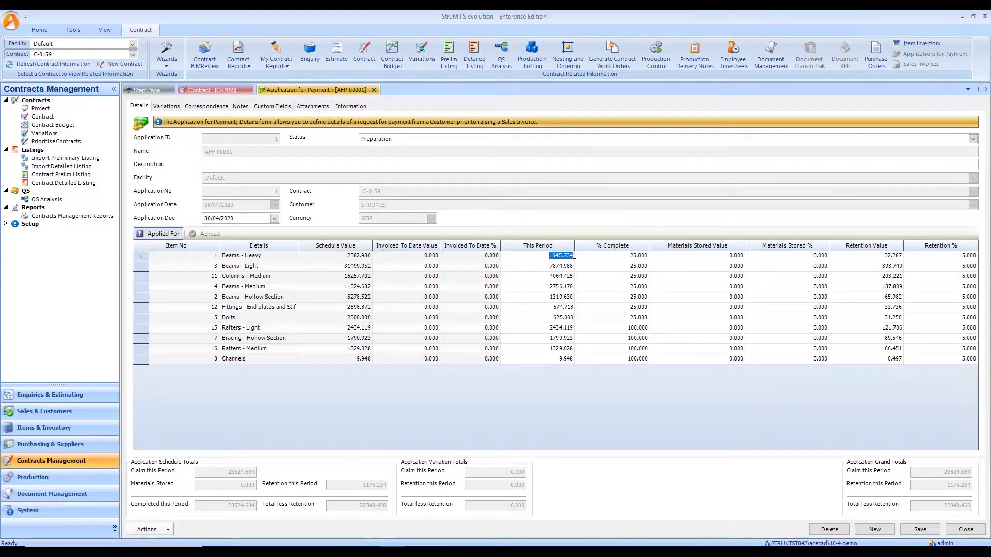
pyautogui.write('700')
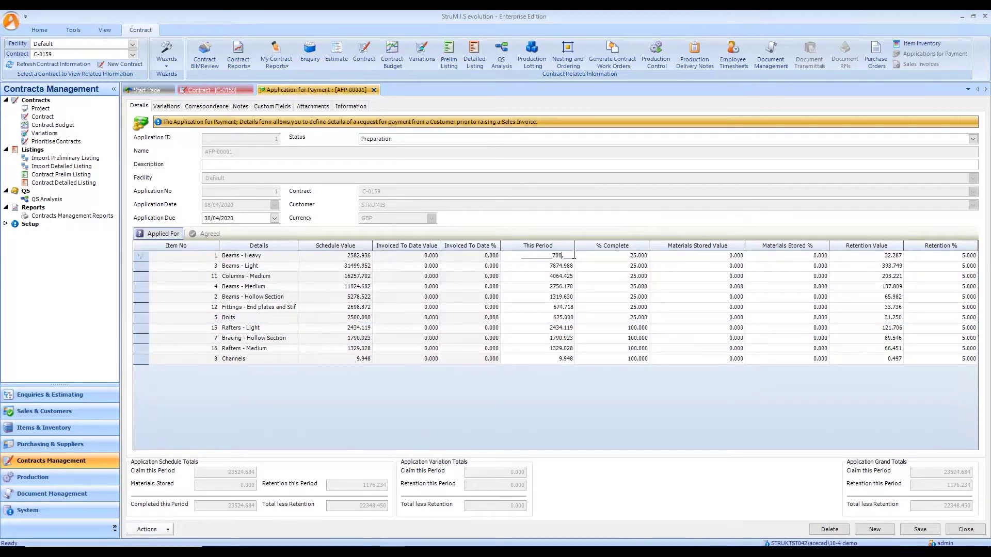
pyautogui.press('Tab')
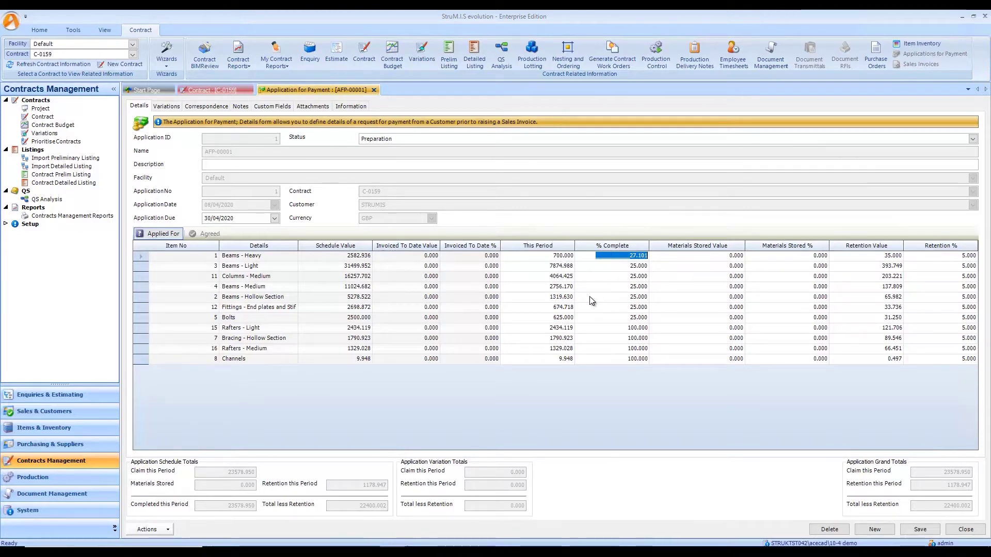
# Step: Batch update the four lines from Beams - Heavy to Beams - Medium to a value of 800 for this period
pyautogui.click(139, 258)
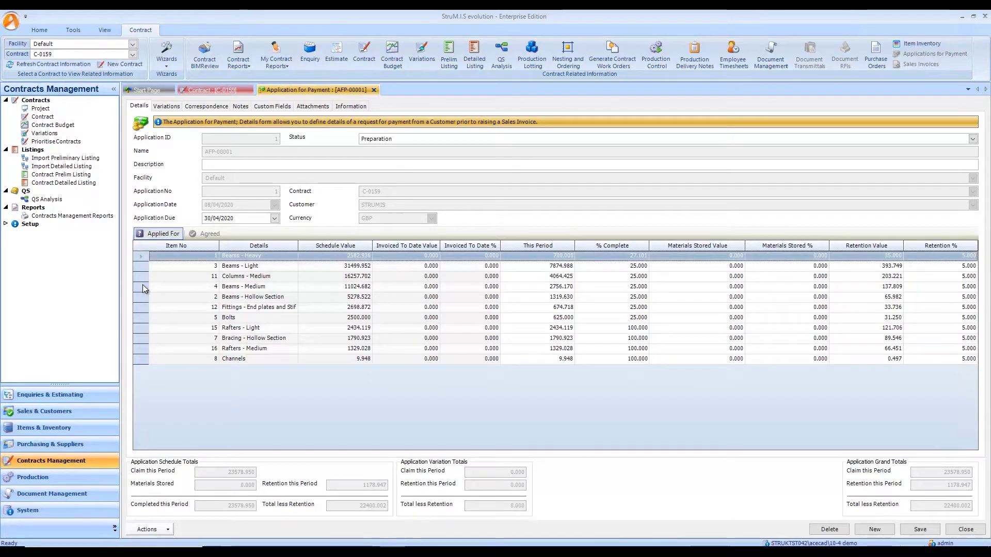
pyautogui.keyDown('shift'); pyautogui.click(142, 284); pyautogui.keyUp('shift')
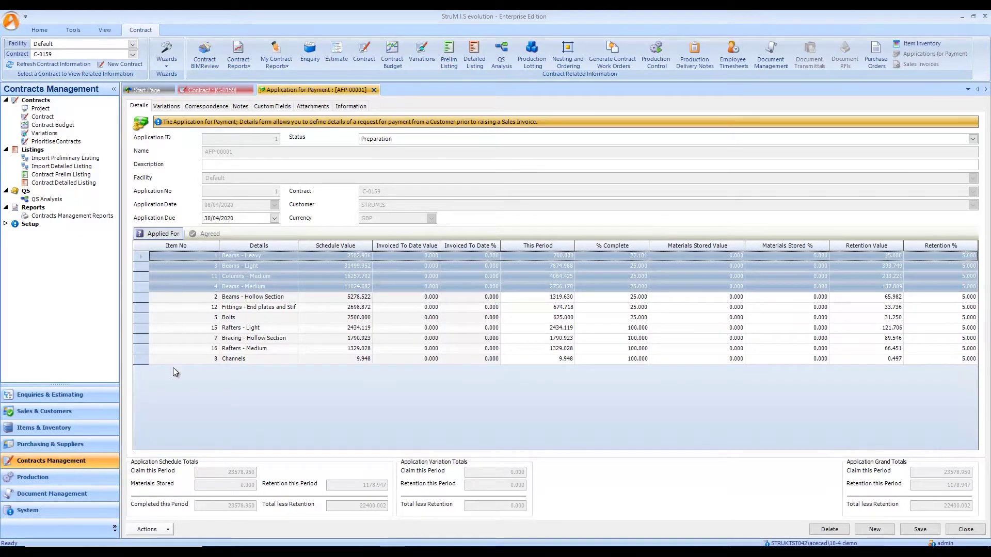
pyautogui.click(166, 530)
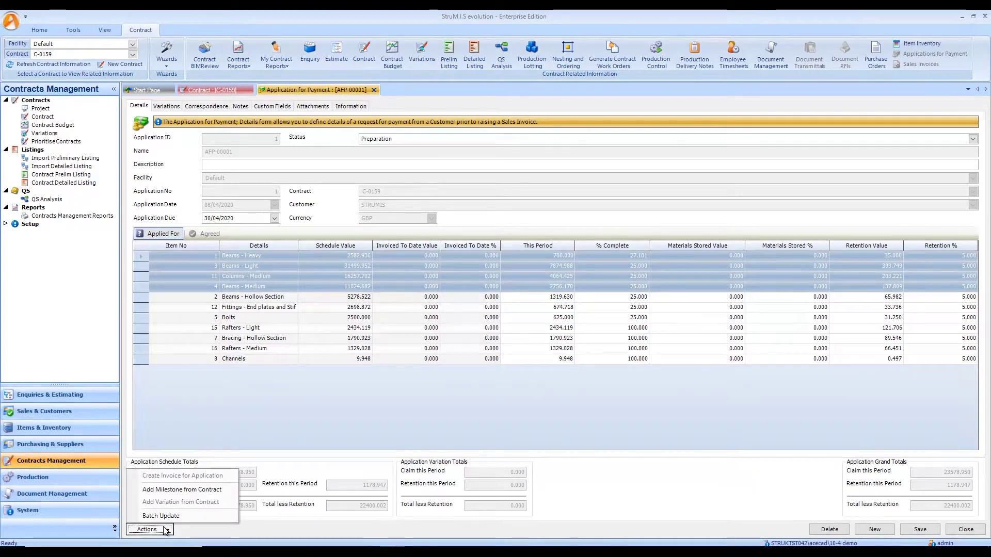
pyautogui.click(175, 517)
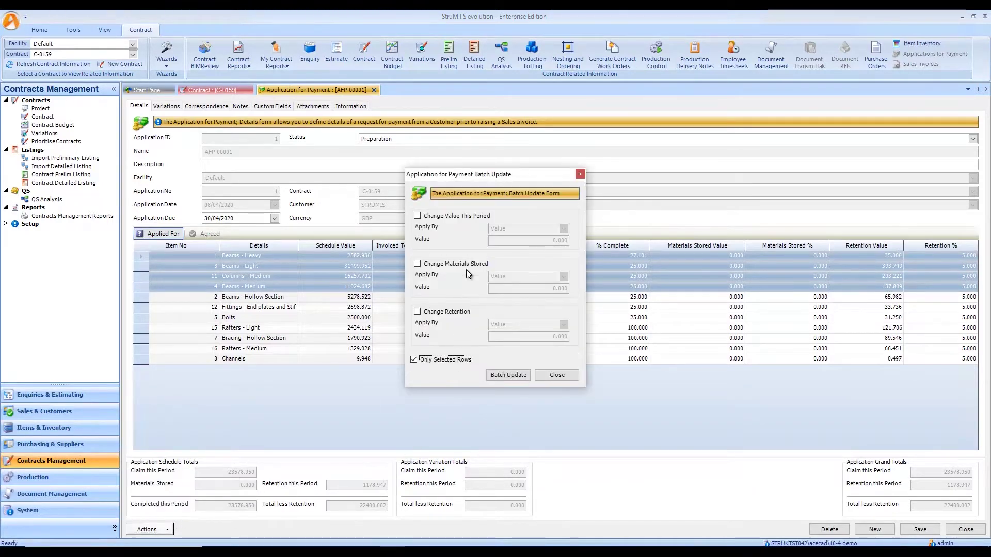
pyautogui.click(484, 216)
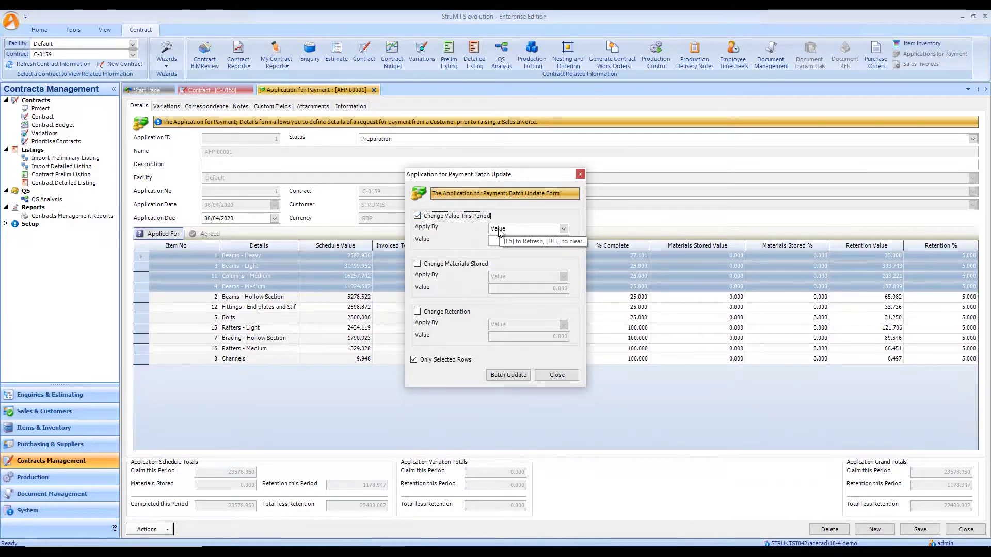
pyautogui.moveTo(530, 172); pyautogui.dragTo(710, 179)
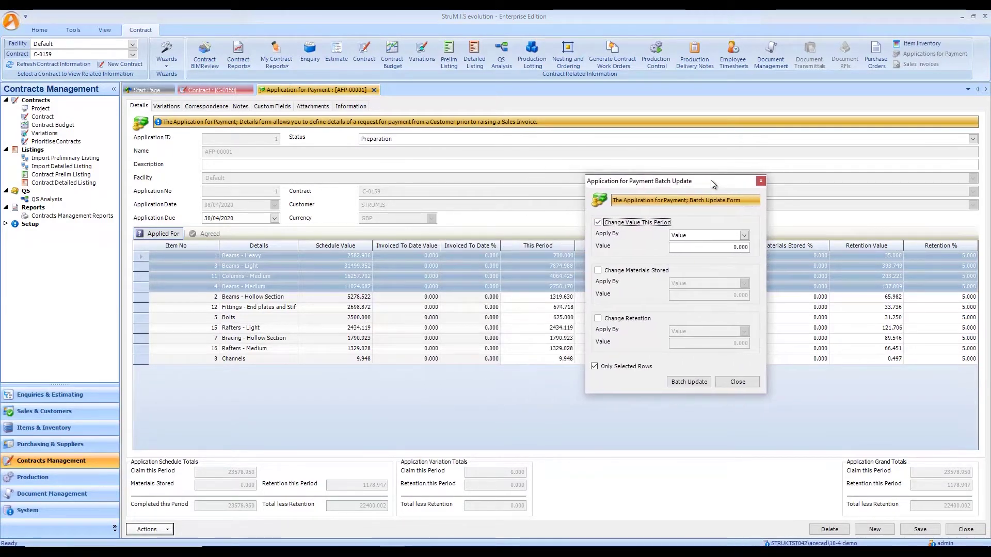
pyautogui.click(694, 247)
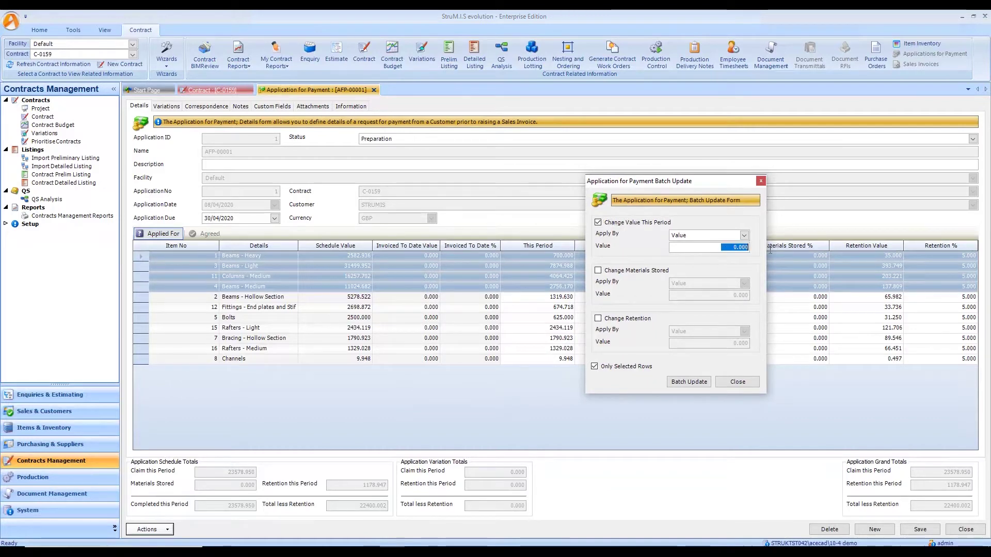
pyautogui.write('800')
pyautogui.click(696, 381)
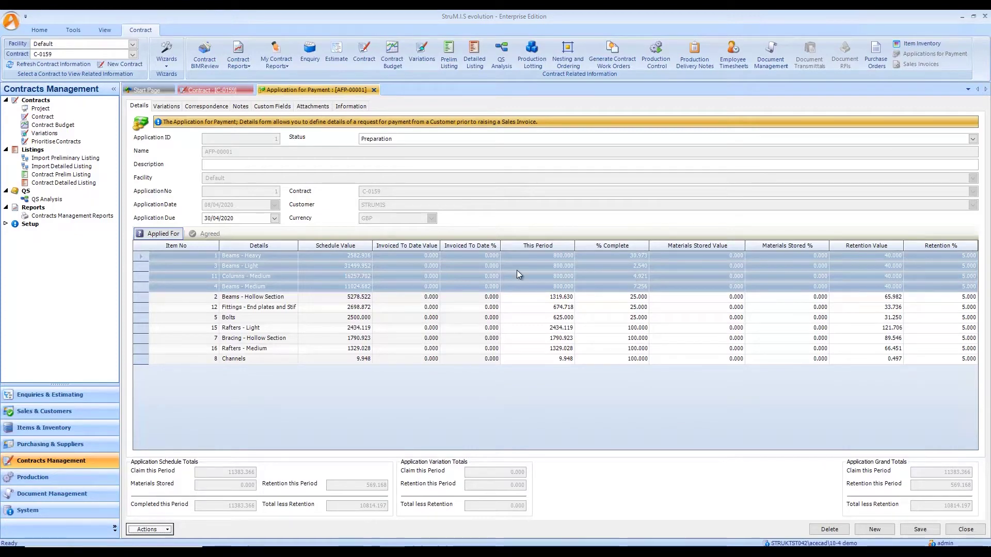
# Step: Batch update the same four lines, Beams - Heavy to Beams - Medium, to 25 percent for this period
pyautogui.click(152, 530)
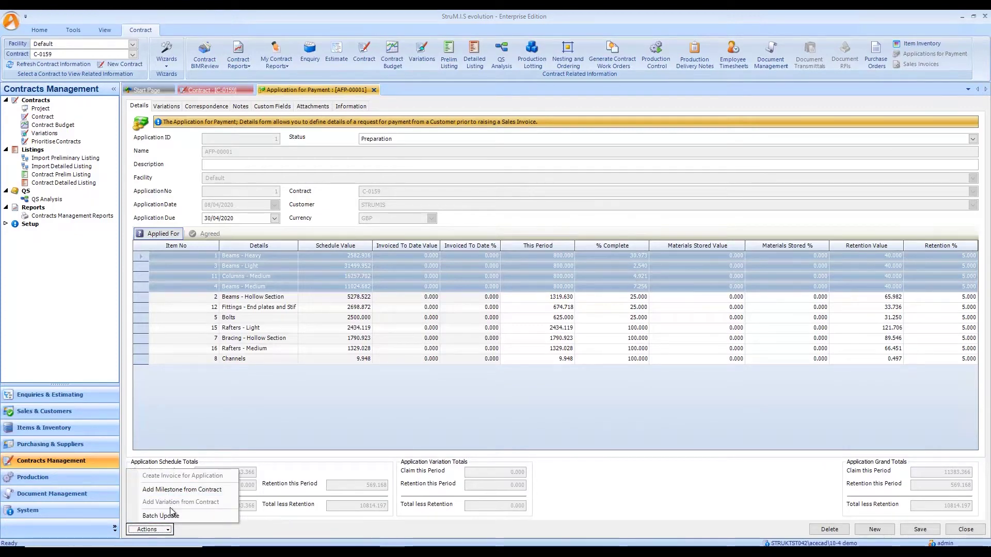
pyautogui.click(161, 515)
pyautogui.click(418, 216)
pyautogui.click(562, 229)
pyautogui.click(520, 250)
pyautogui.click(544, 243)
pyautogui.write('25')
pyautogui.click(514, 379)
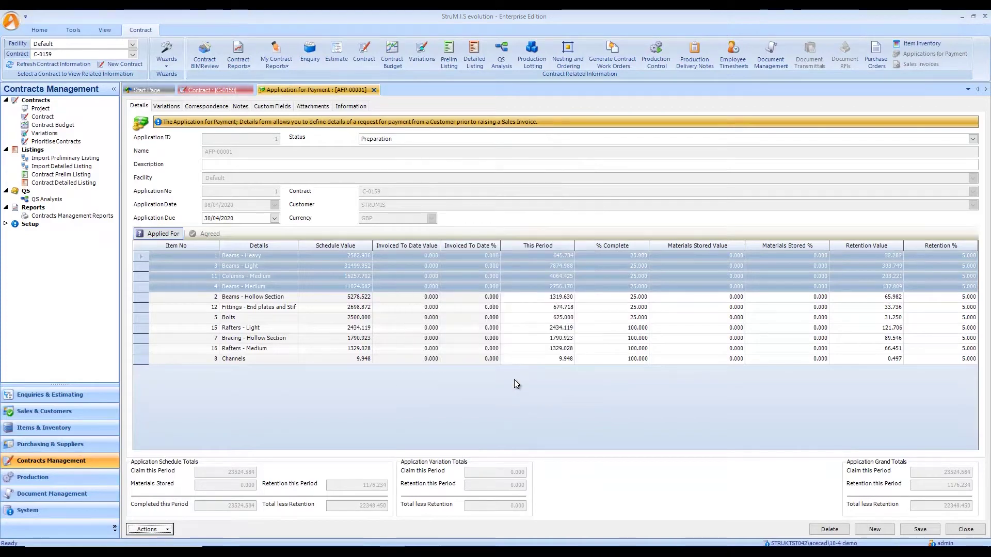
# Step: Set the materials stored percentage for Beams - Heavy to 20
pyautogui.click(559, 297)
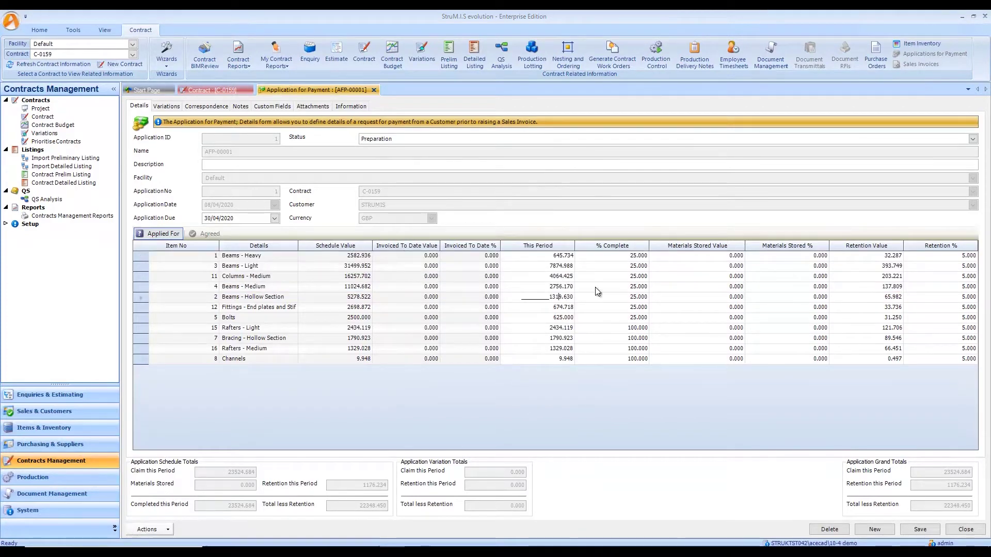
pyautogui.click(620, 297)
pyautogui.click(726, 258)
pyautogui.click(798, 257)
pyautogui.doubleClick(831, 257)
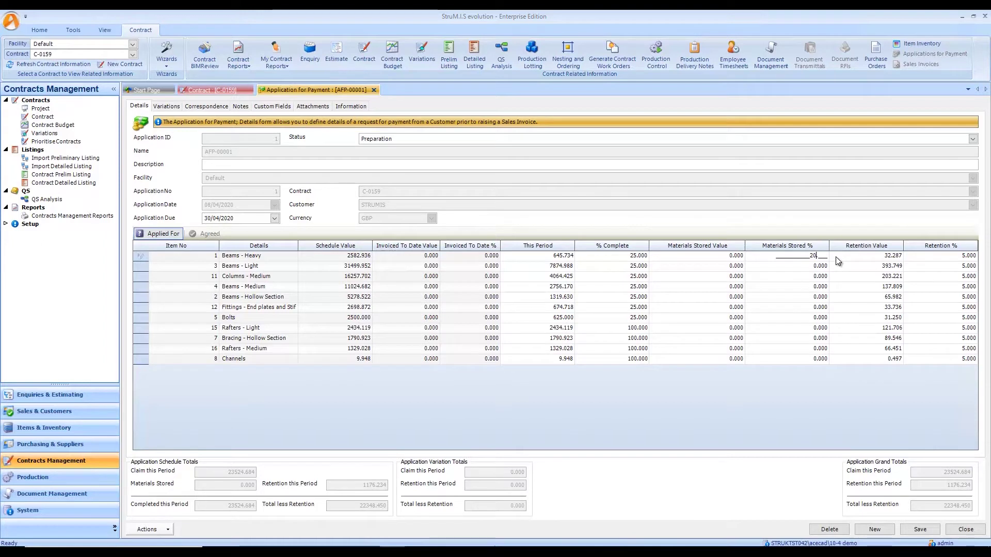
pyautogui.press('Tab')
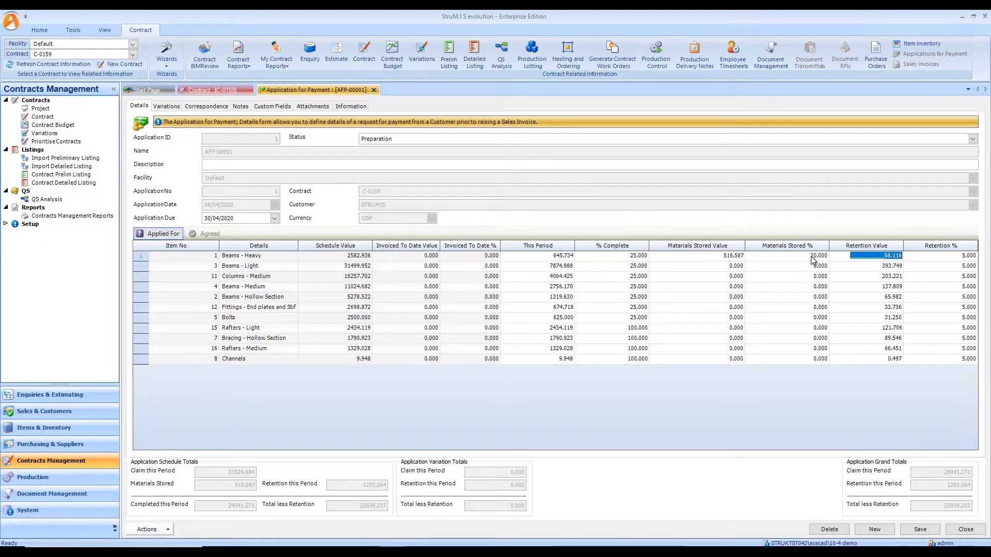
pyautogui.click(736, 257)
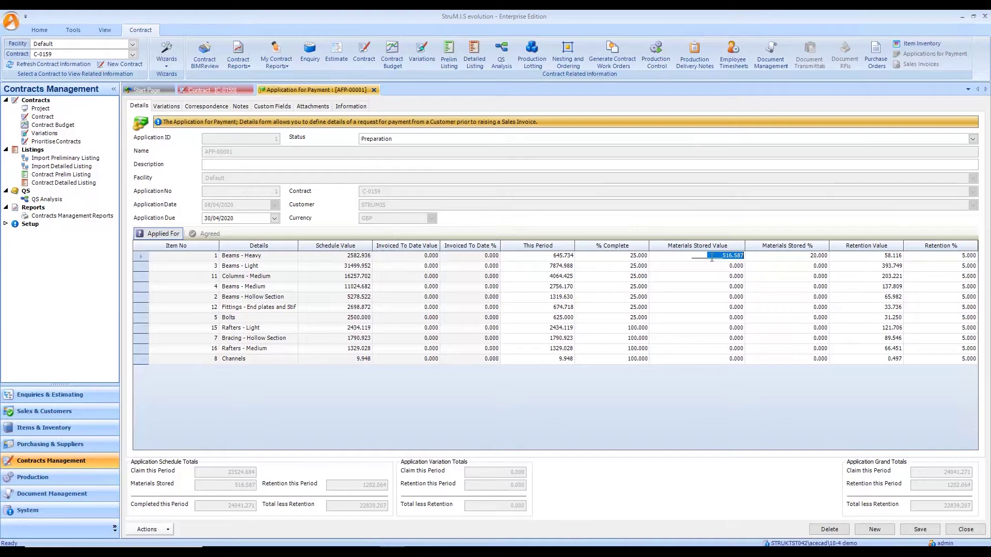
# Step: Batch update the materials stored of the first five lines, Beams - Heavy to Beams - Hollow Section, to 20 percent
pyautogui.moveTo(141, 257); pyautogui.dragTo(143, 297)
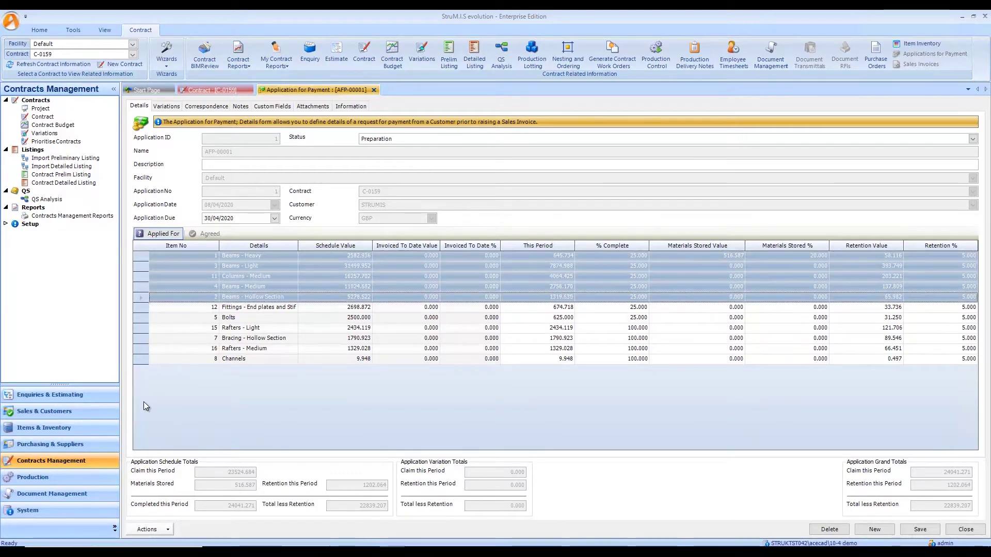
pyautogui.click(150, 535)
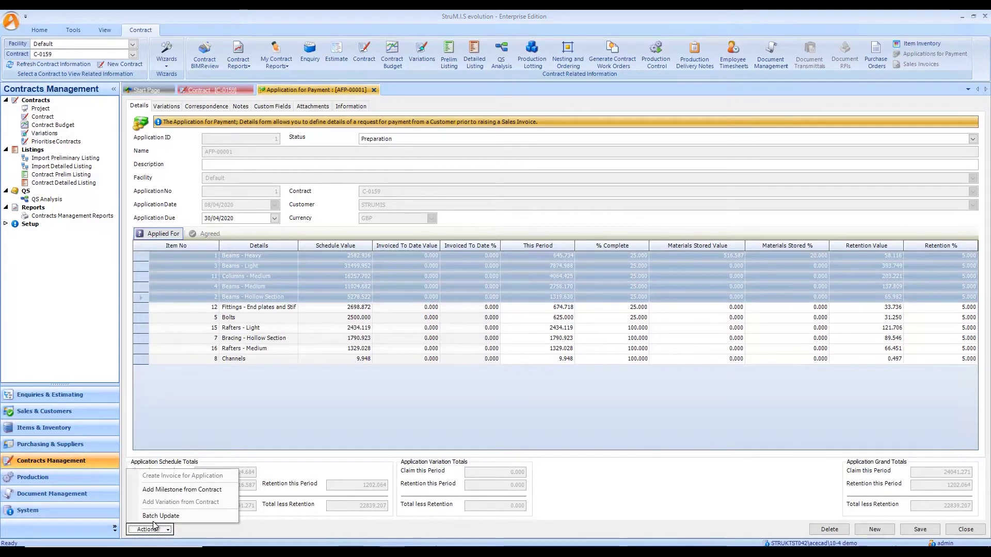
pyautogui.click(214, 515)
pyautogui.click(419, 264)
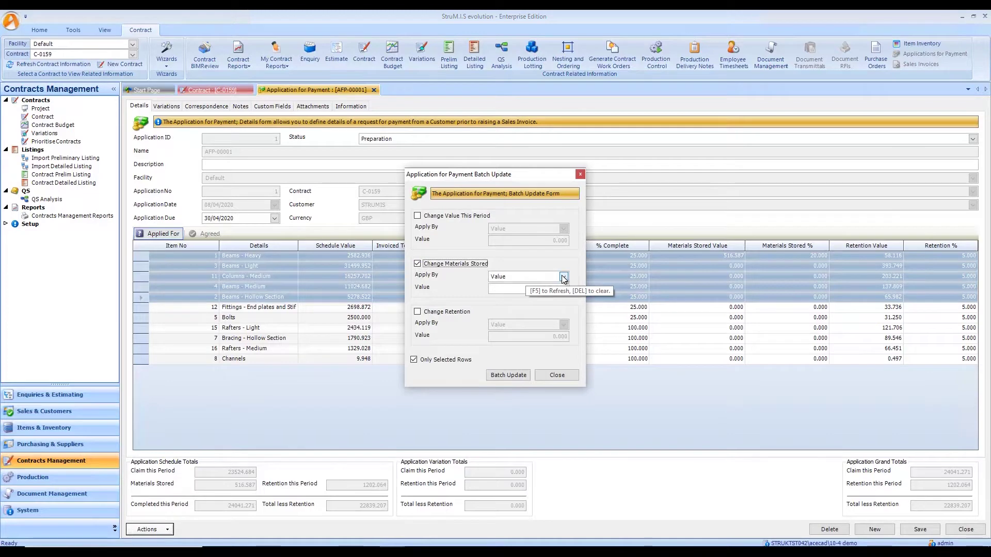
pyautogui.click(523, 277)
pyautogui.click(519, 299)
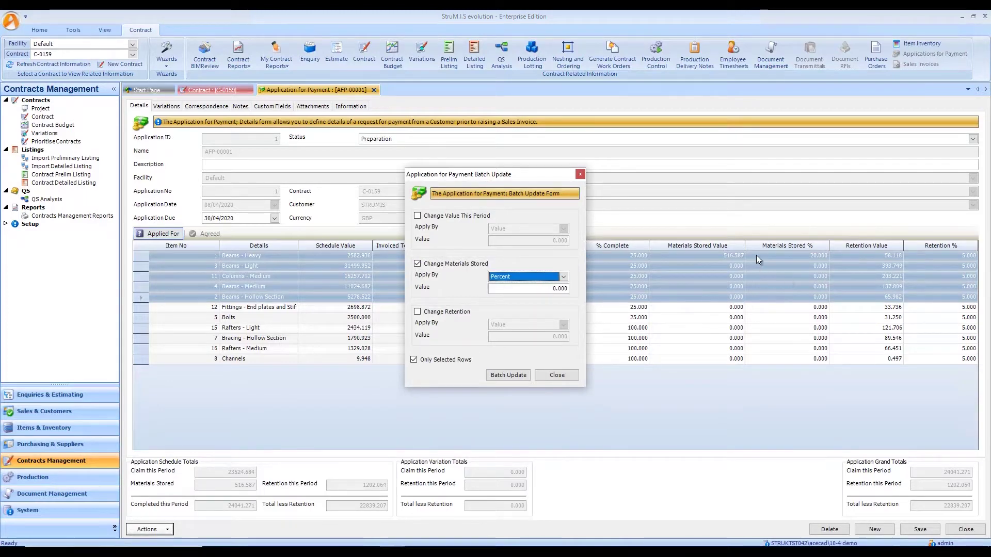
pyautogui.moveTo(528, 176); pyautogui.dragTo(469, 209)
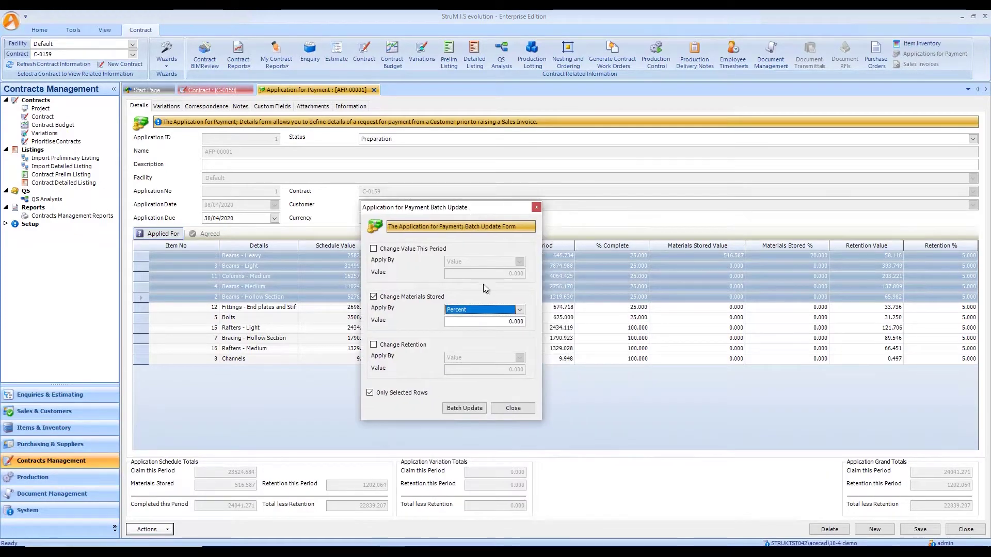
pyautogui.click(499, 321)
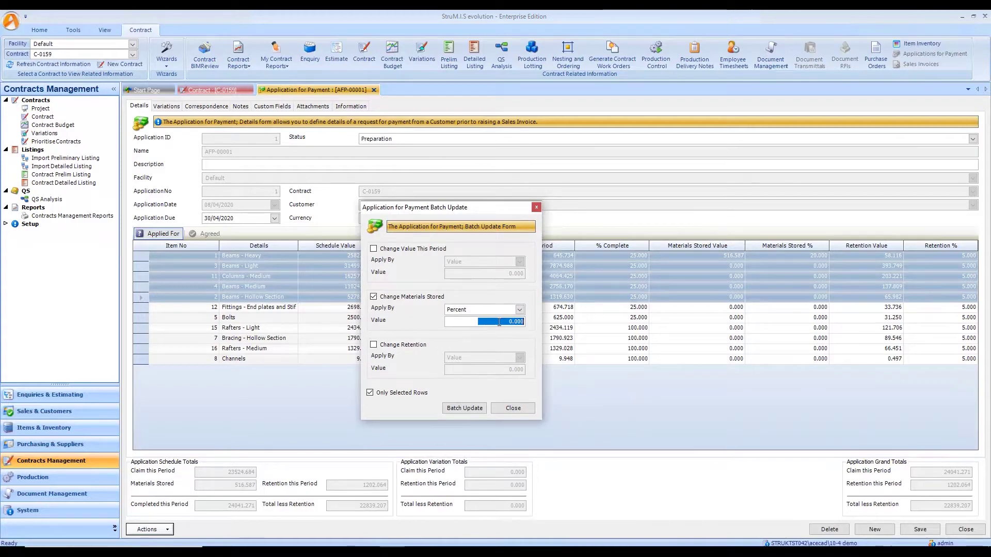
pyautogui.write('20')
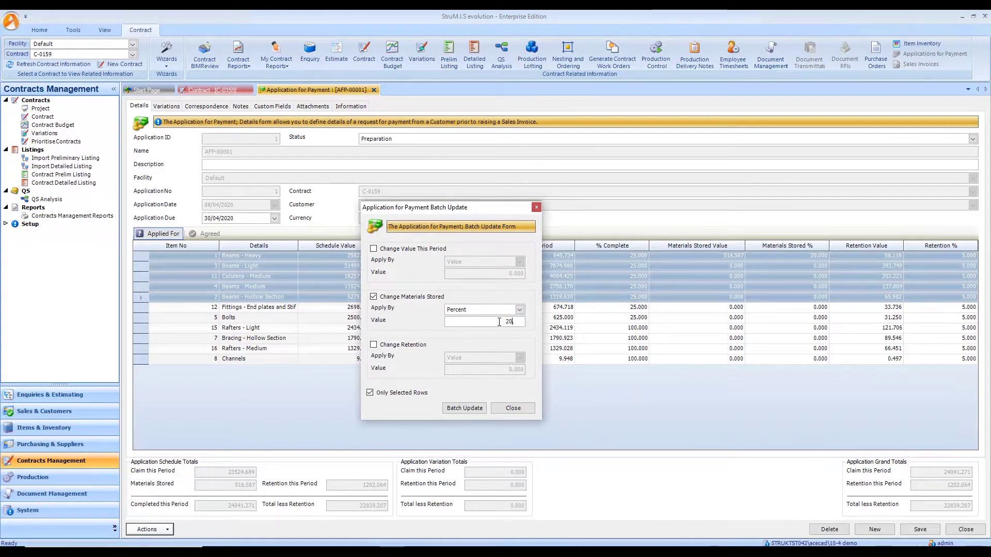
pyautogui.click(478, 411)
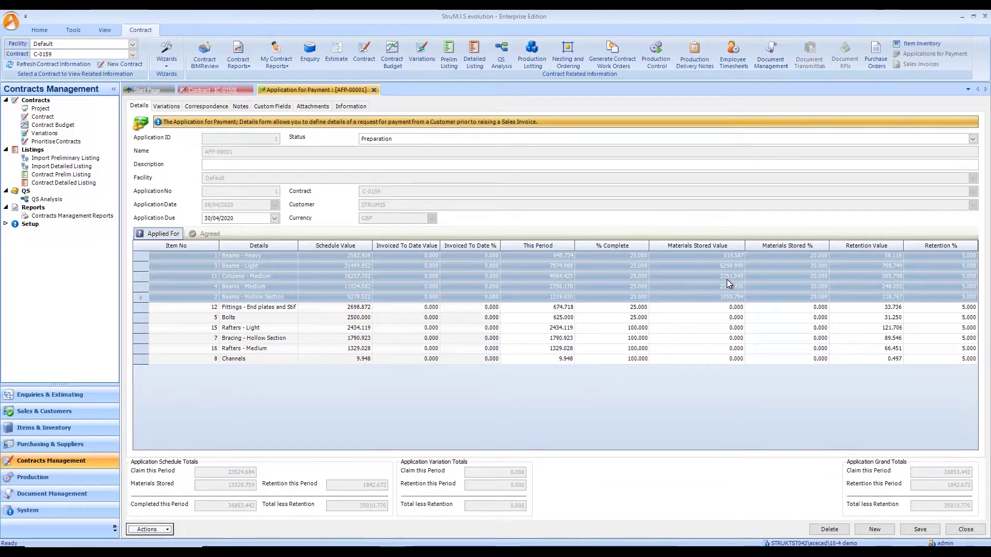
pyautogui.click(794, 286)
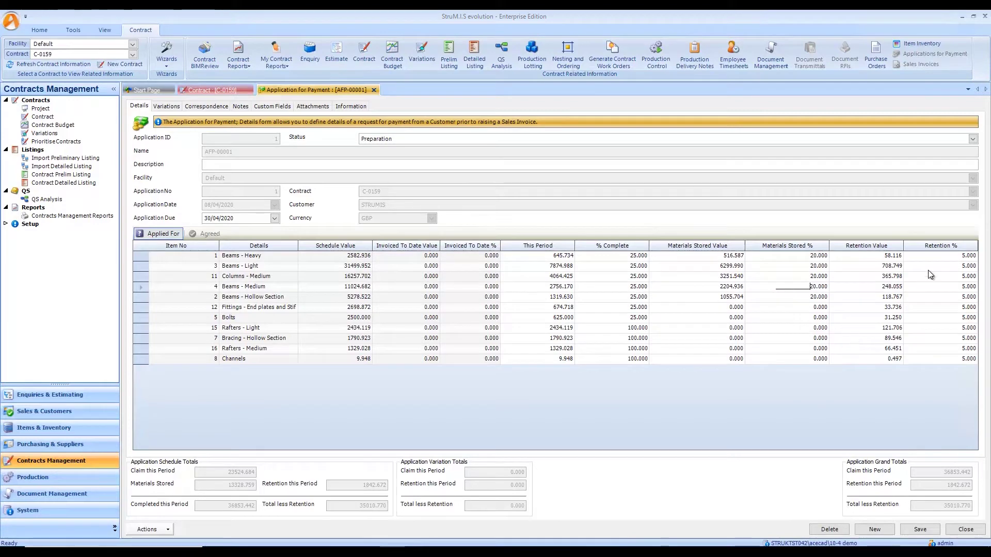
# Step: Check the default retention percentage in the contract's invoicing details and return to the application for payment
pyautogui.click(951, 256)
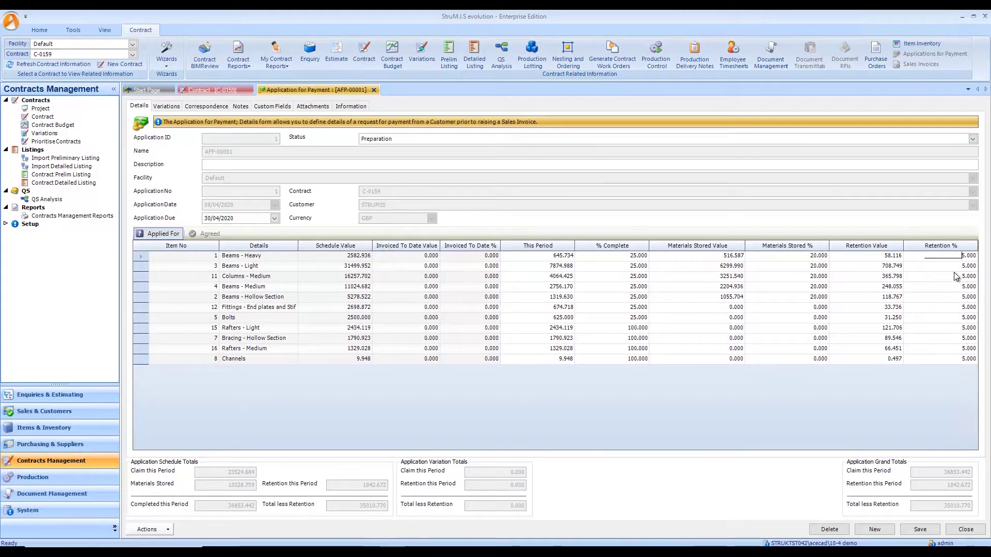
pyautogui.click(237, 96)
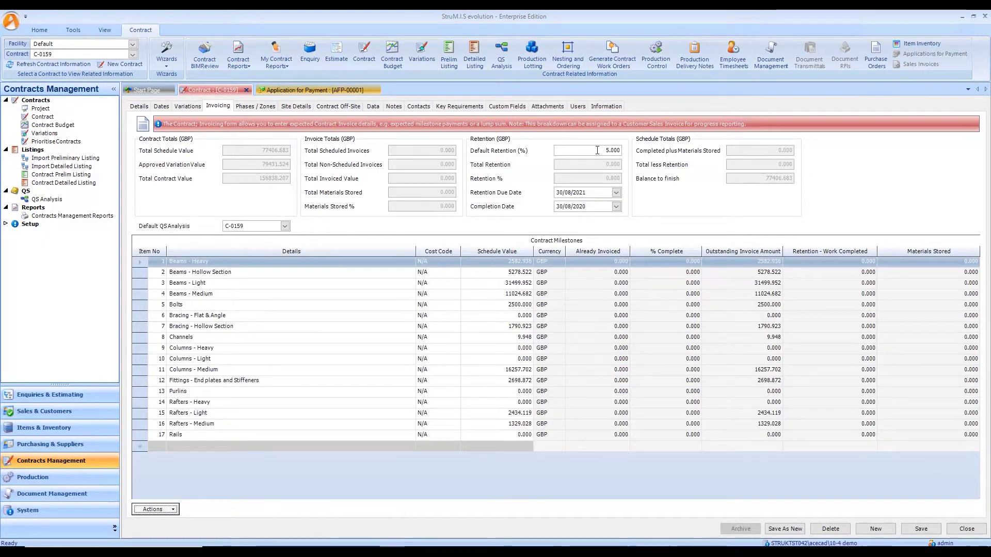
pyautogui.click(324, 90)
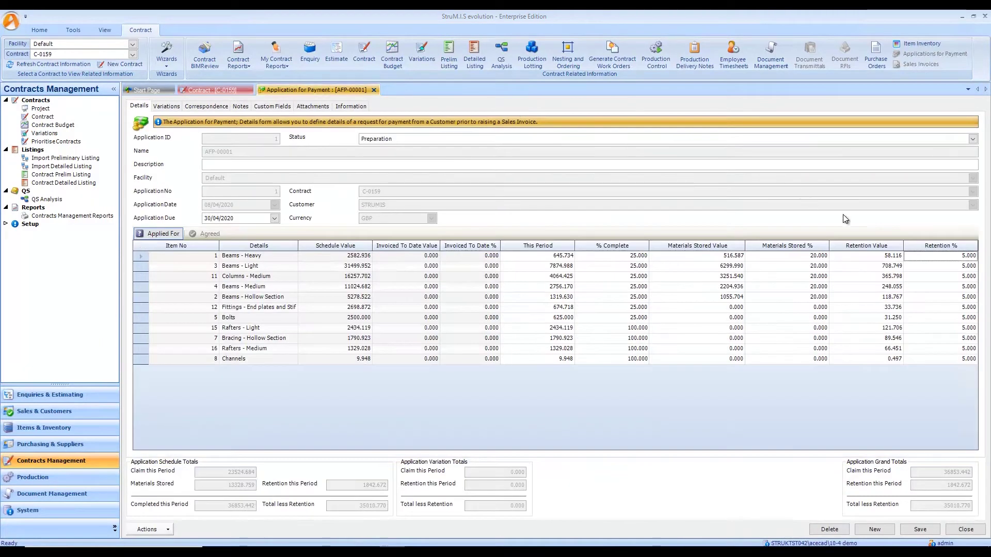
# Step: Try a retention of 2 percent on the Beams - Heavy line and restore it to 5 percent
pyautogui.moveTo(952, 256); pyautogui.dragTo(984, 256)
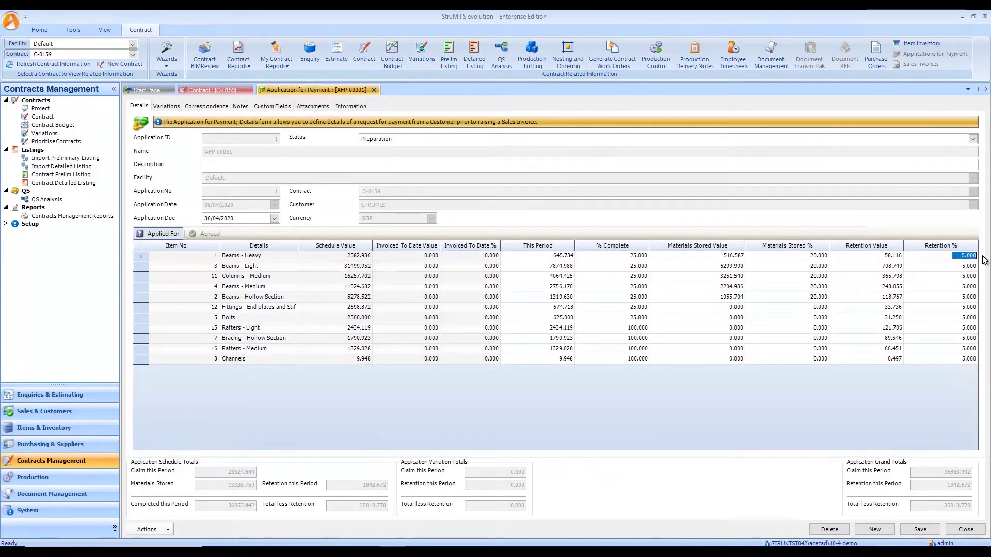
pyautogui.write('2')
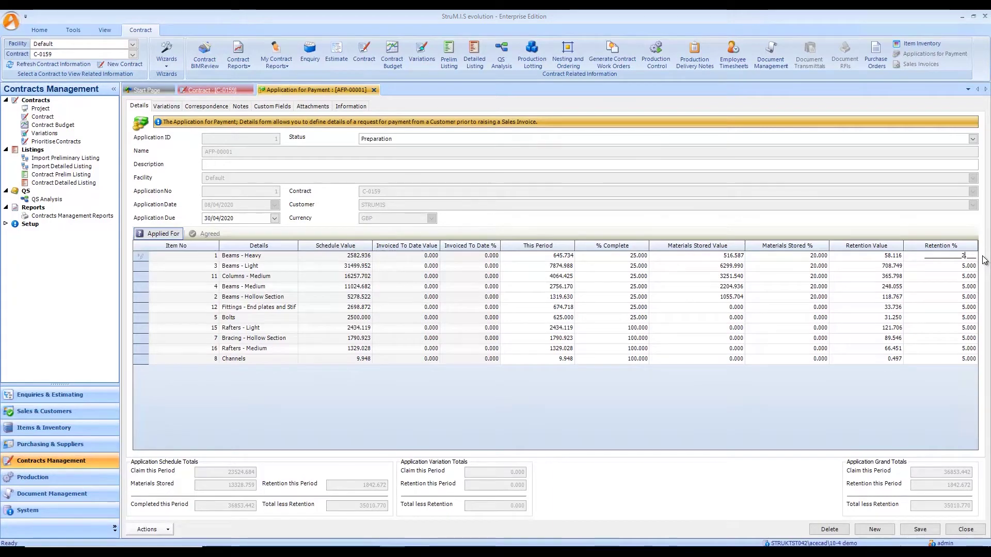
pyautogui.write('5')
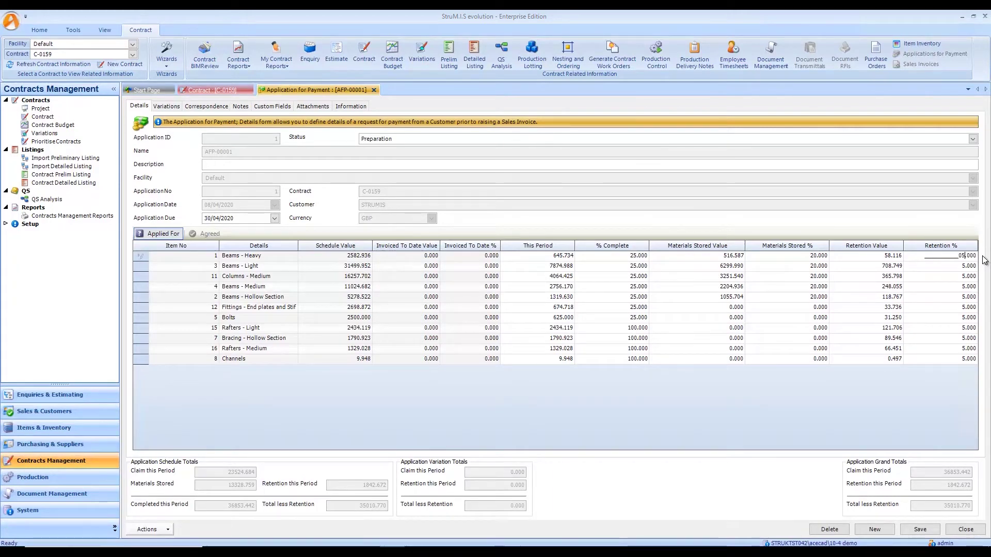
pyautogui.press('Tab')
# Step: Enable the retention change in a batch update of all application lines, review its apply-by options and close without updating
pyautogui.moveTo(141, 254); pyautogui.dragTo(150, 372)
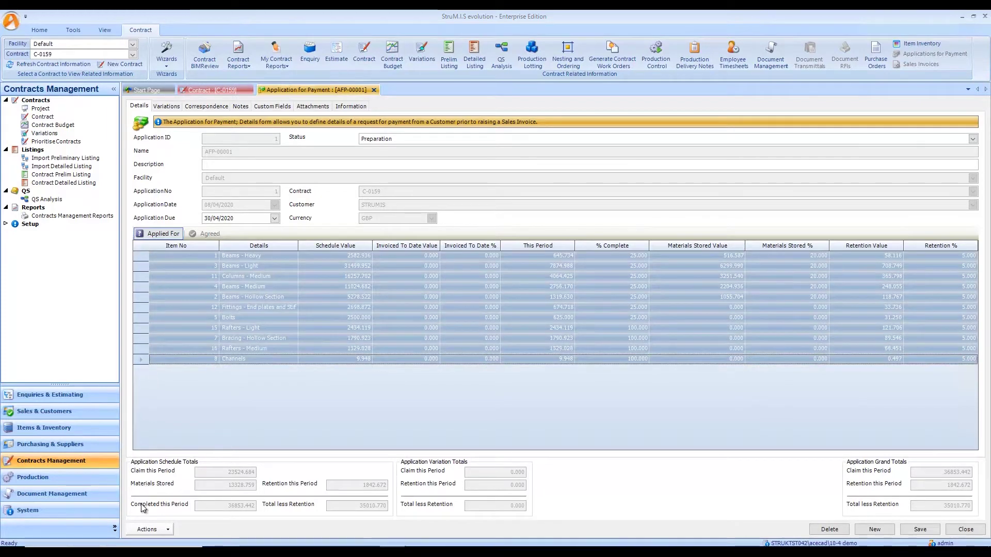
pyautogui.click(140, 531)
pyautogui.click(161, 516)
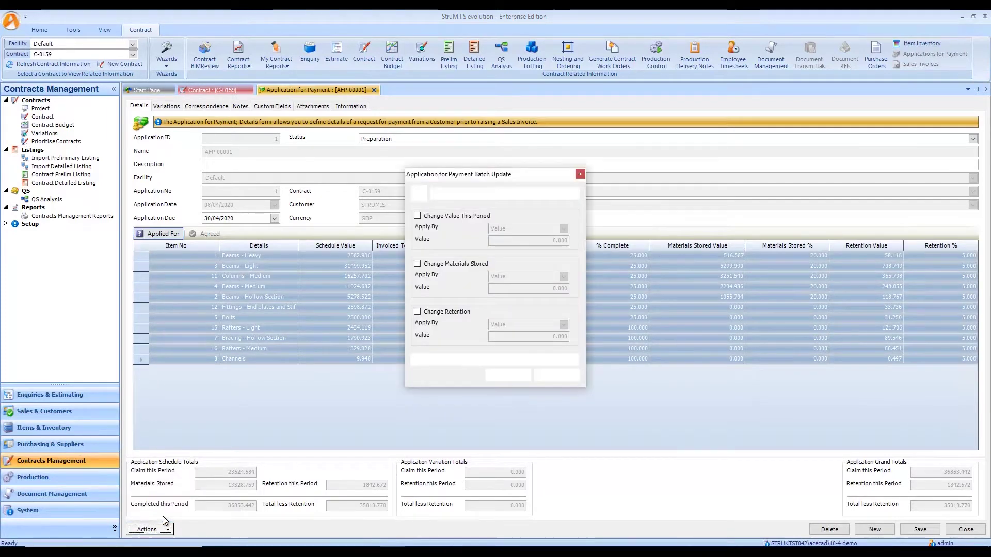
pyautogui.click(417, 312)
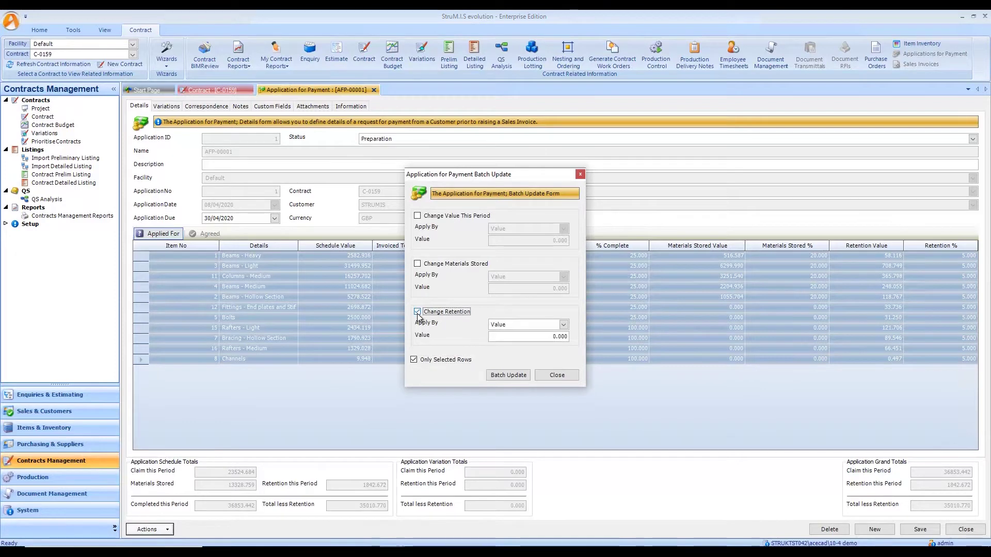
pyautogui.click(555, 326)
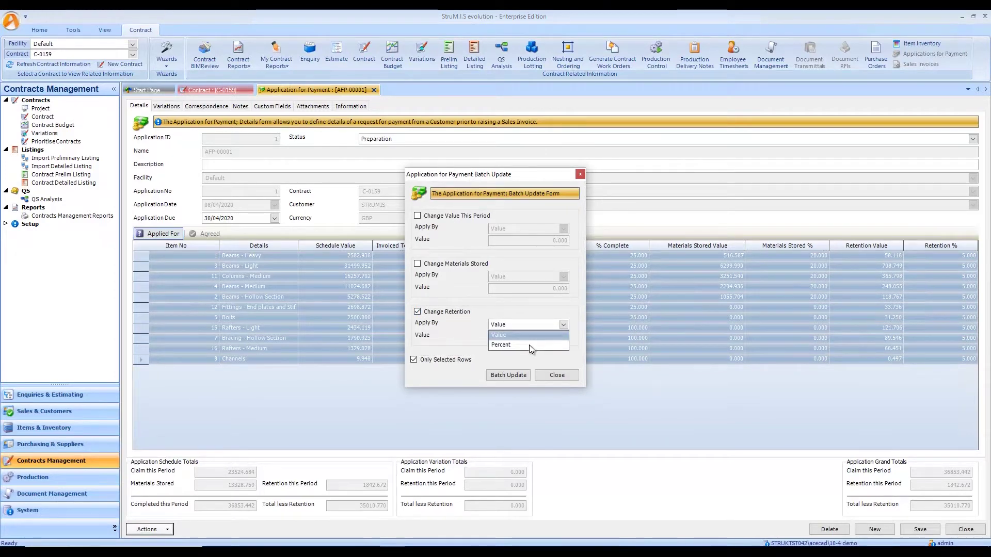
pyautogui.click(497, 352)
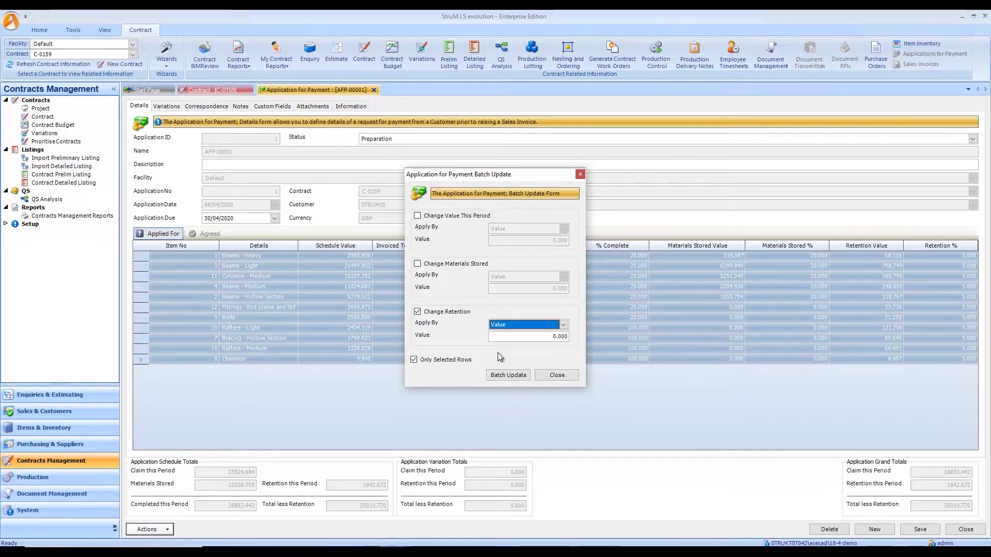
pyautogui.click(553, 376)
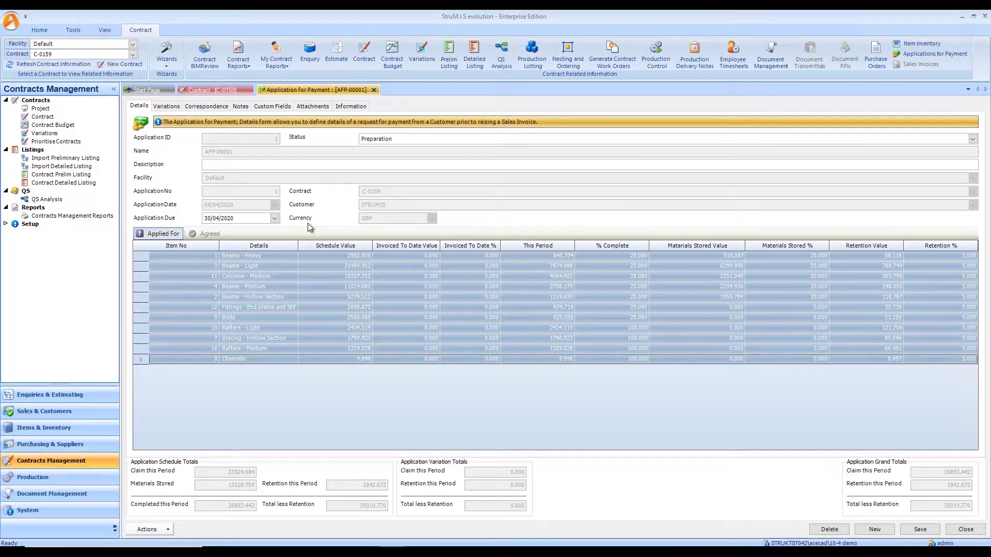
# Step: On the application's variations, open the selection of contract variations, select both entries and close it without adding them
pyautogui.click(172, 107)
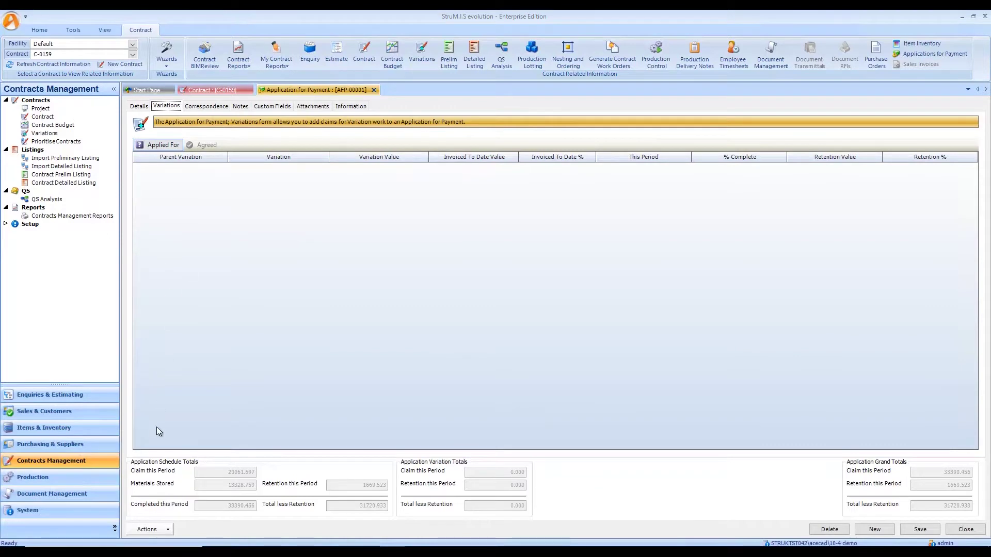
pyautogui.click(153, 528)
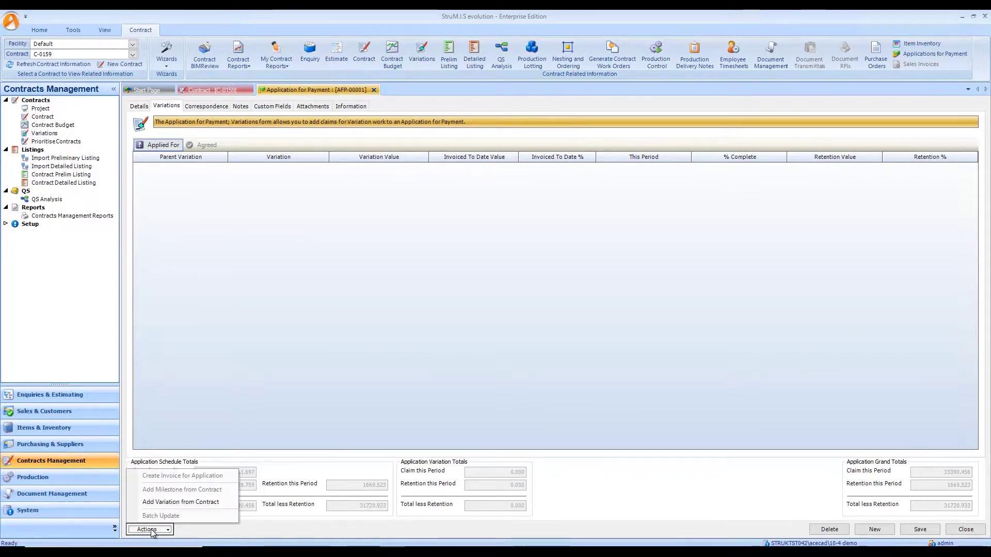
pyautogui.click(196, 504)
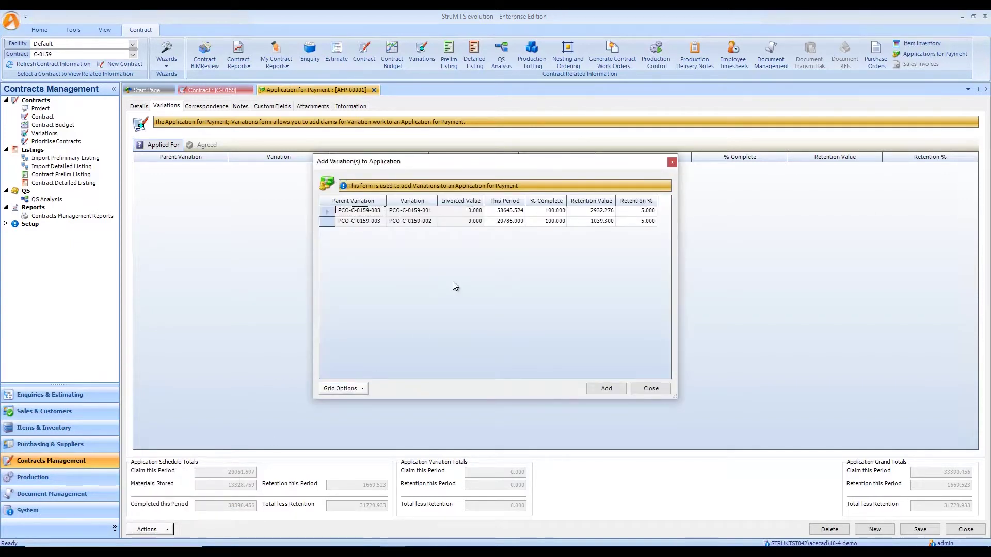
pyautogui.moveTo(331, 213); pyautogui.dragTo(331, 223)
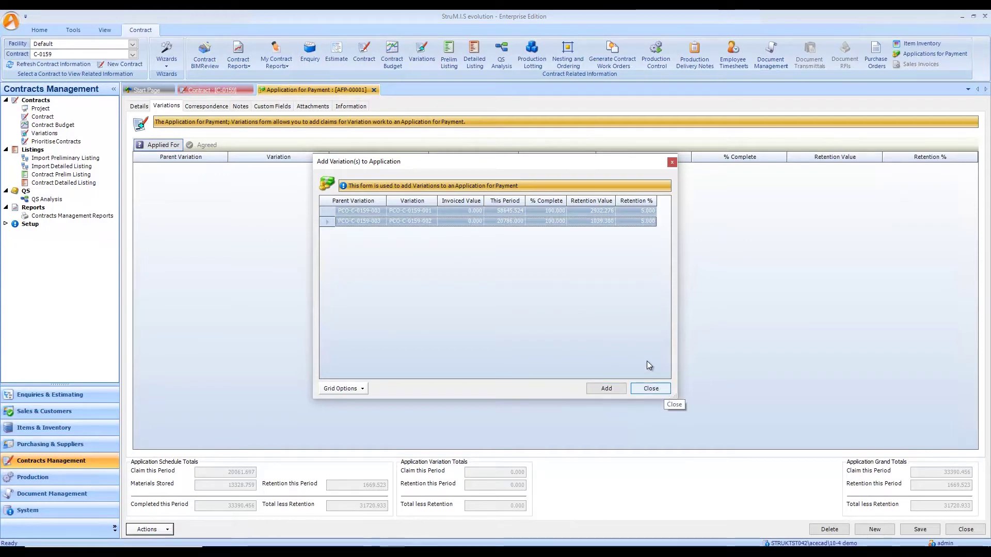
pyautogui.click(656, 389)
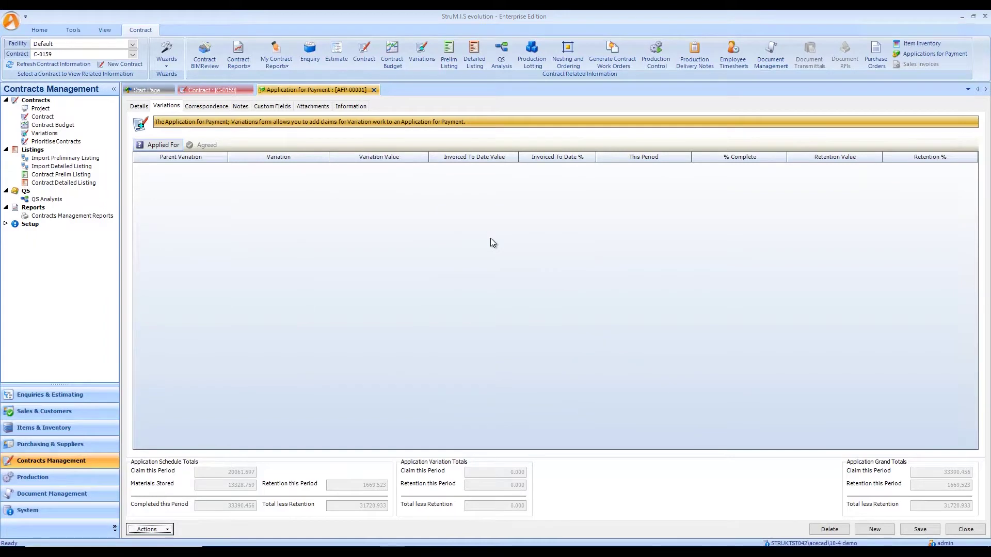
# Step: Open the variations of contract C-0159 and view a blank new variation form, discarding it without saving
pyautogui.click(228, 91)
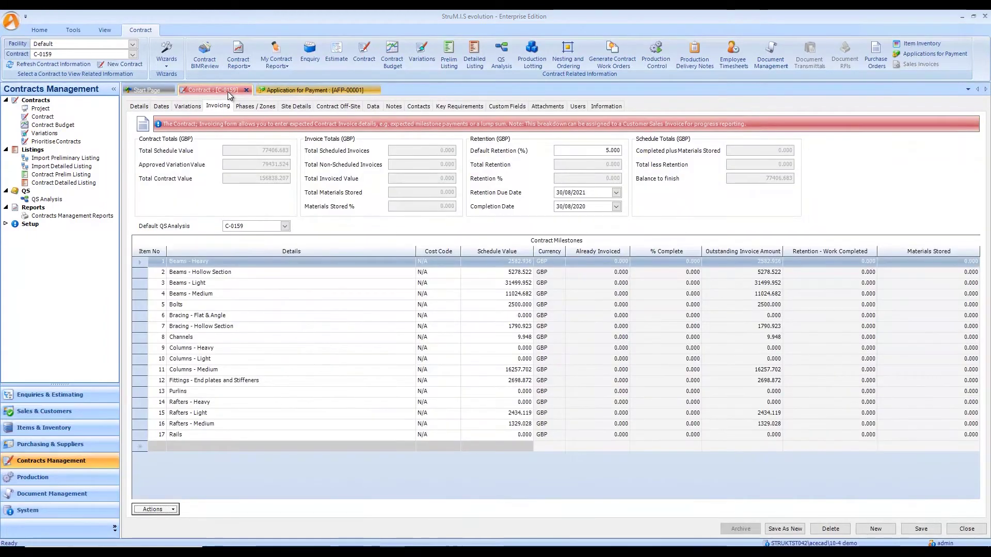
pyautogui.click(194, 108)
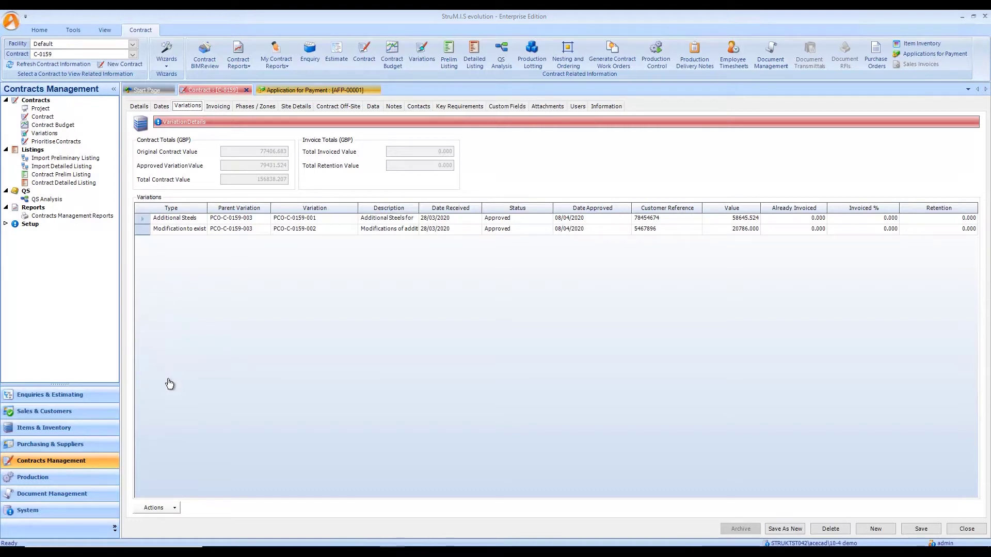
pyautogui.click(173, 509)
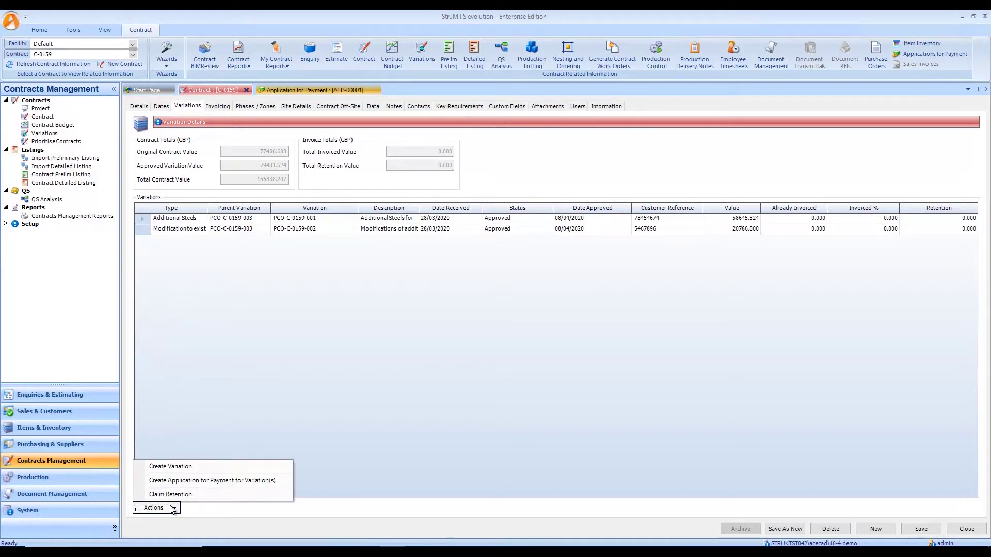
pyautogui.click(182, 468)
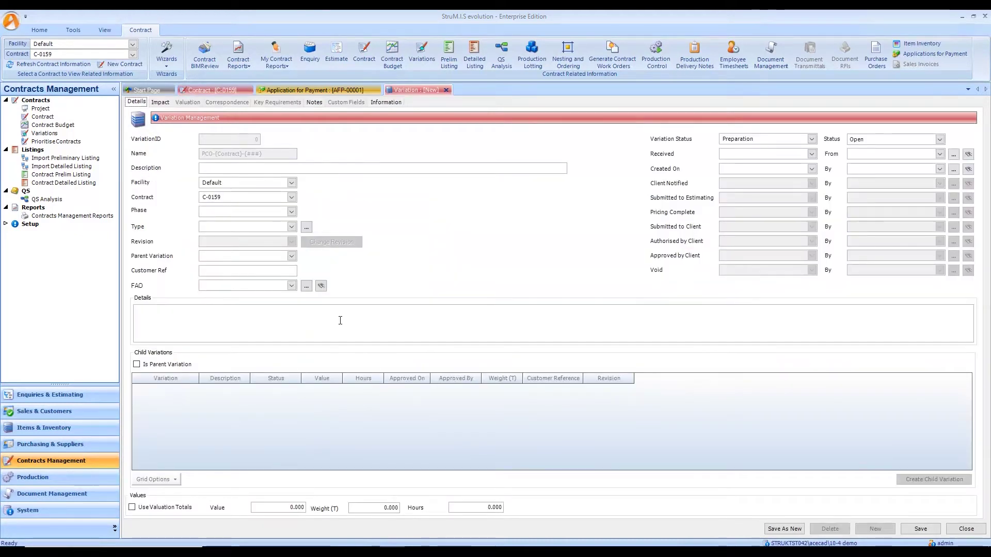
pyautogui.click(447, 90)
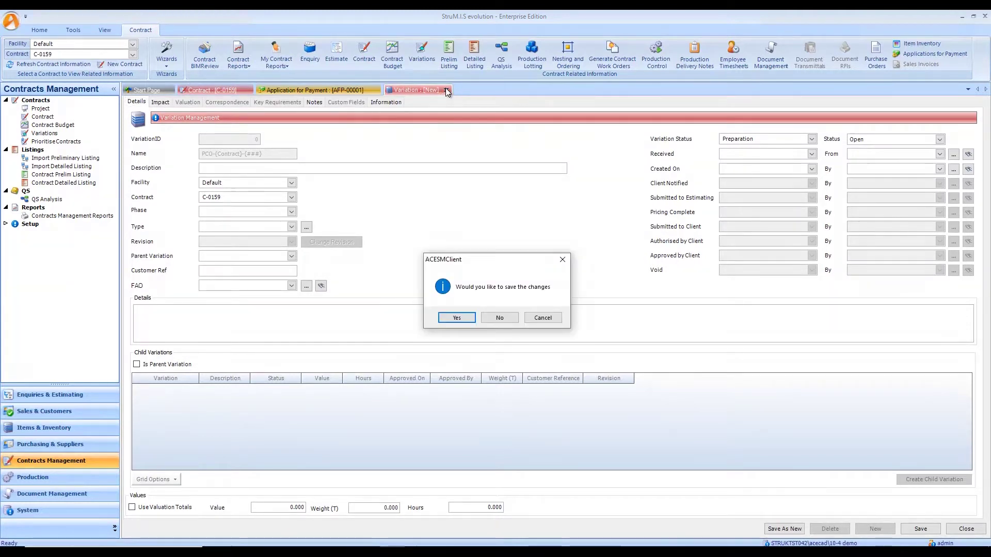
pyautogui.click(500, 318)
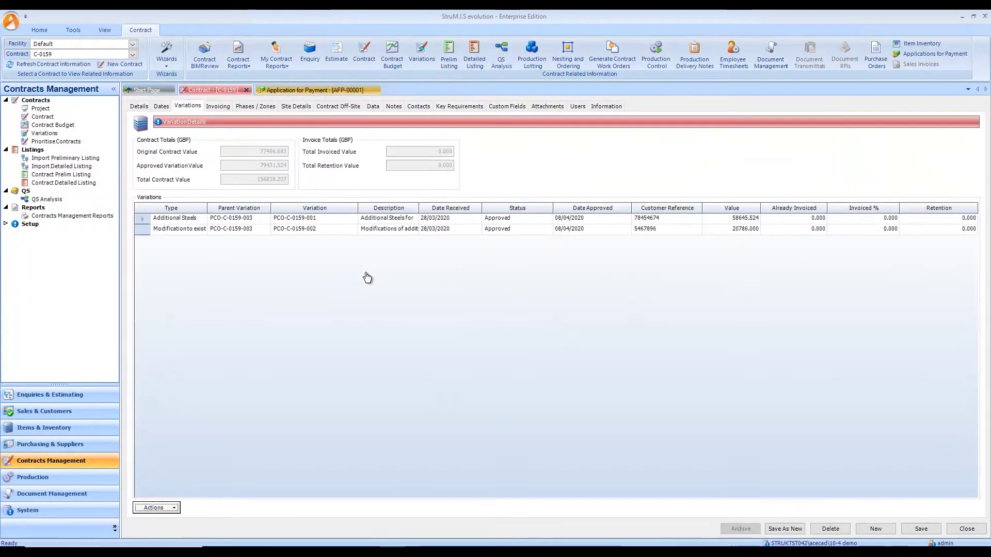
# Step: Open the contract's Additional Steels variation to examine its details and approval dates, and return to the contract's variations
pyautogui.click(311, 218)
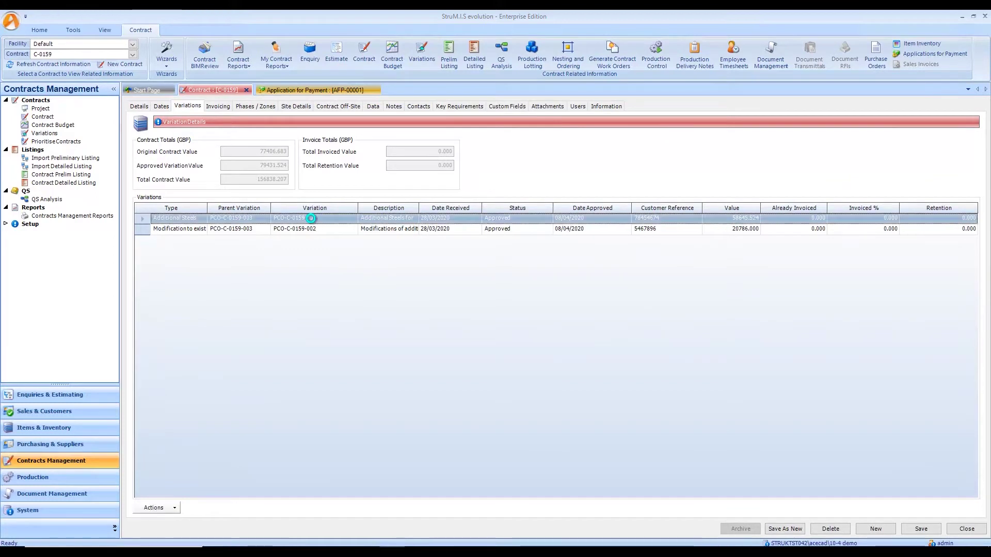
pyautogui.doubleClick(312, 219)
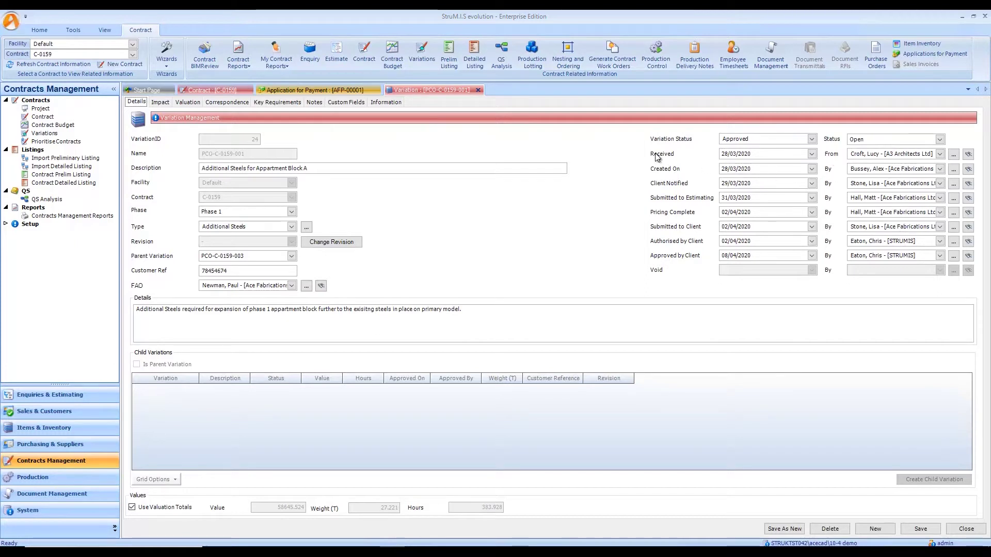
pyautogui.click(209, 88)
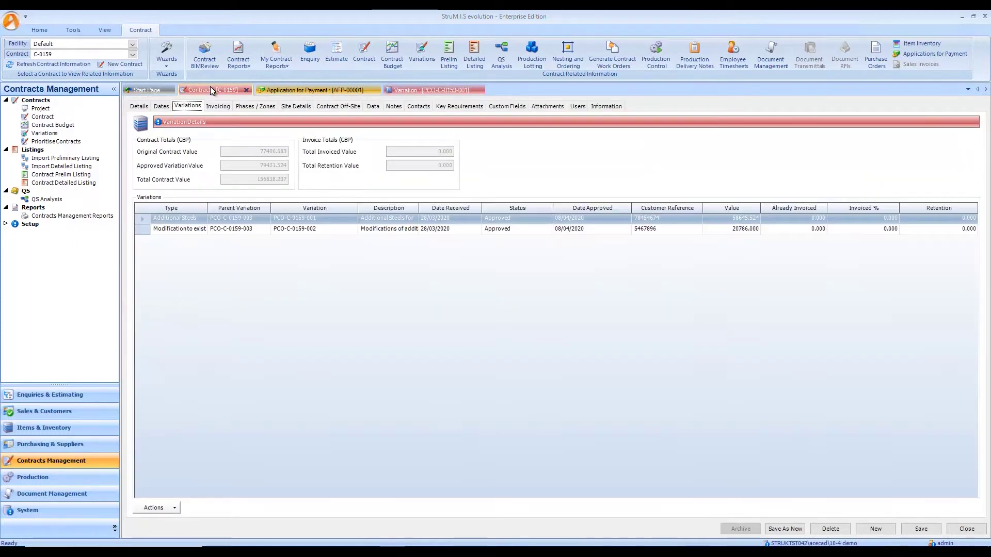
# Step: View the contacts of contract C-0159, return to its variations and reopen the details of the Additional Steels variation
pyautogui.click(418, 106)
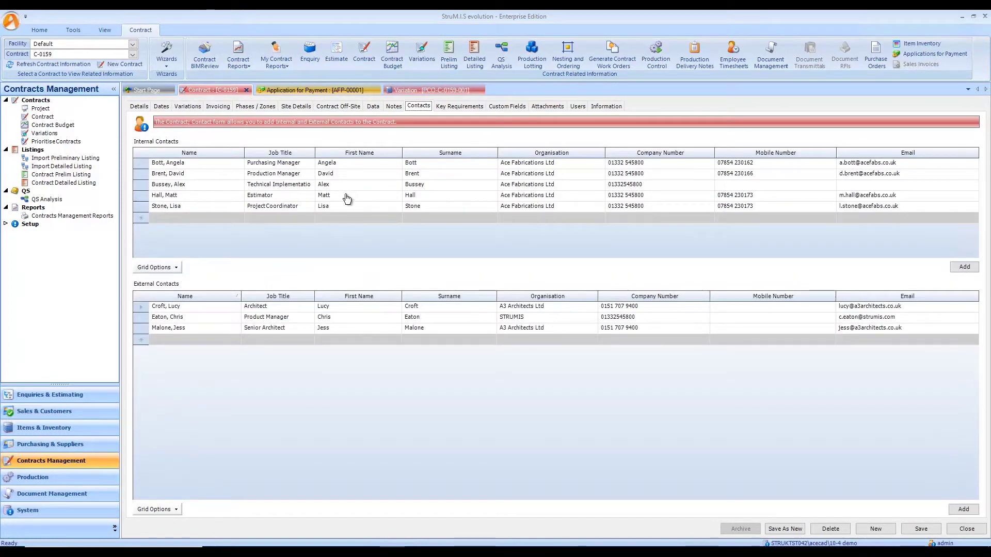
pyautogui.click(189, 107)
pyautogui.moveTo(333, 90)
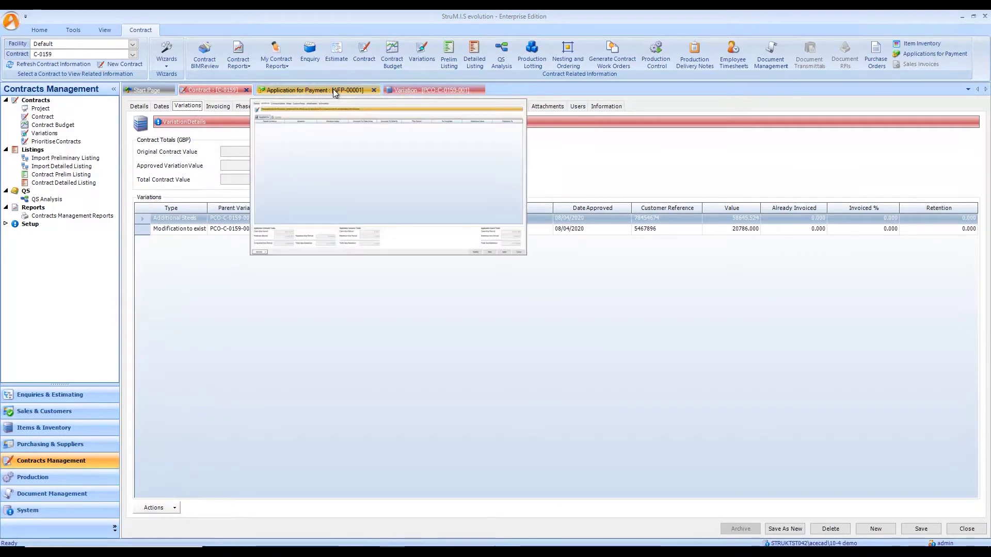
pyautogui.click(438, 89)
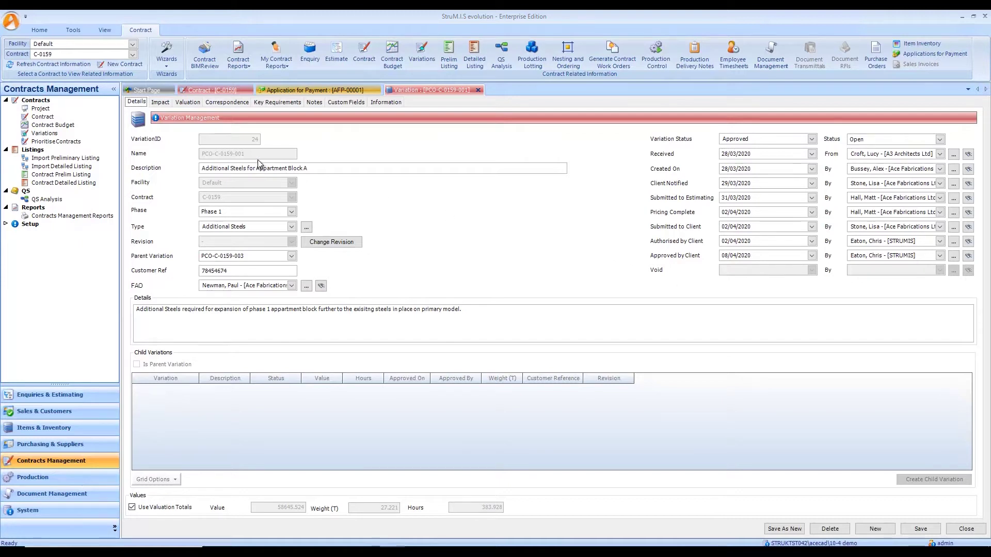
# Step: Open the variation's impact information, enable the Design impact to view its notes field and disable it again
pyautogui.click(162, 103)
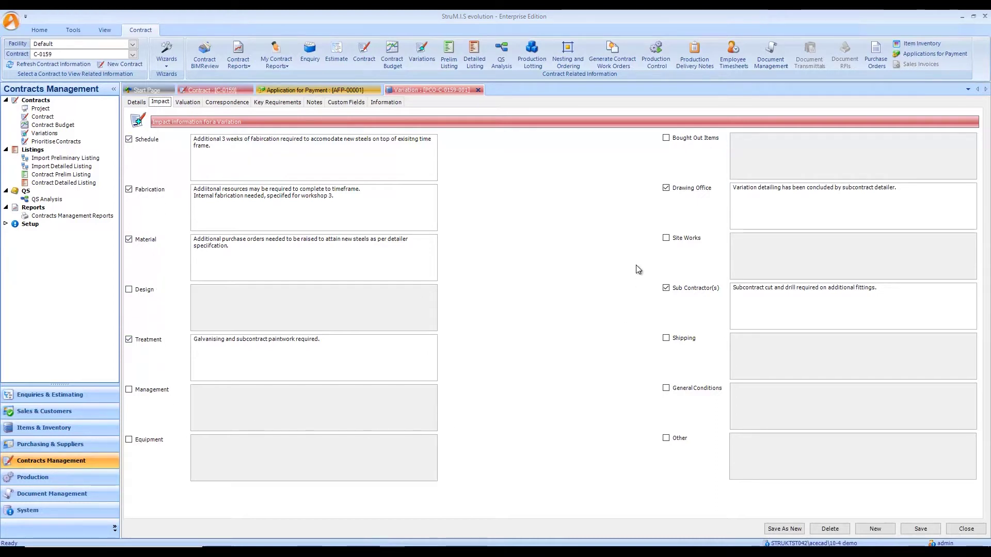
pyautogui.click(129, 289)
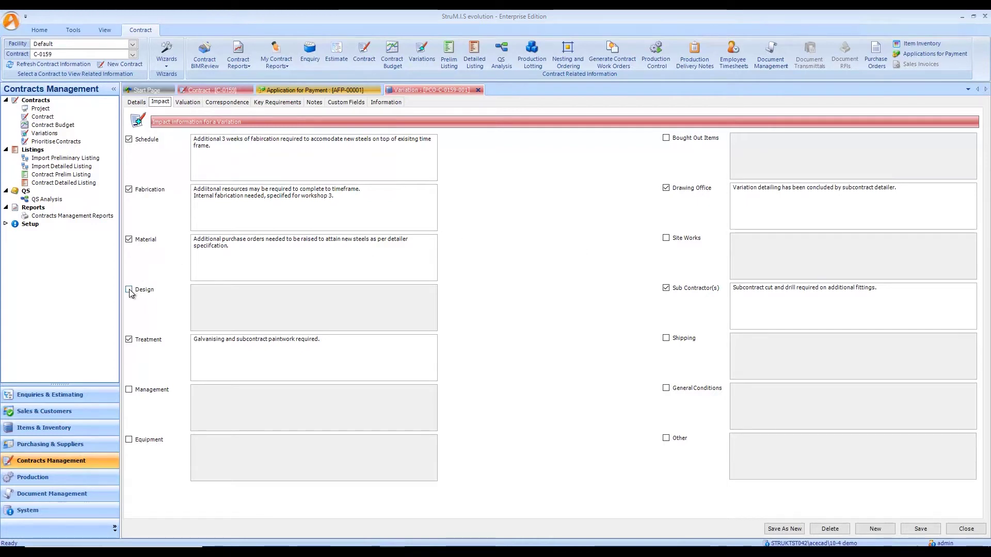
pyautogui.click(250, 299)
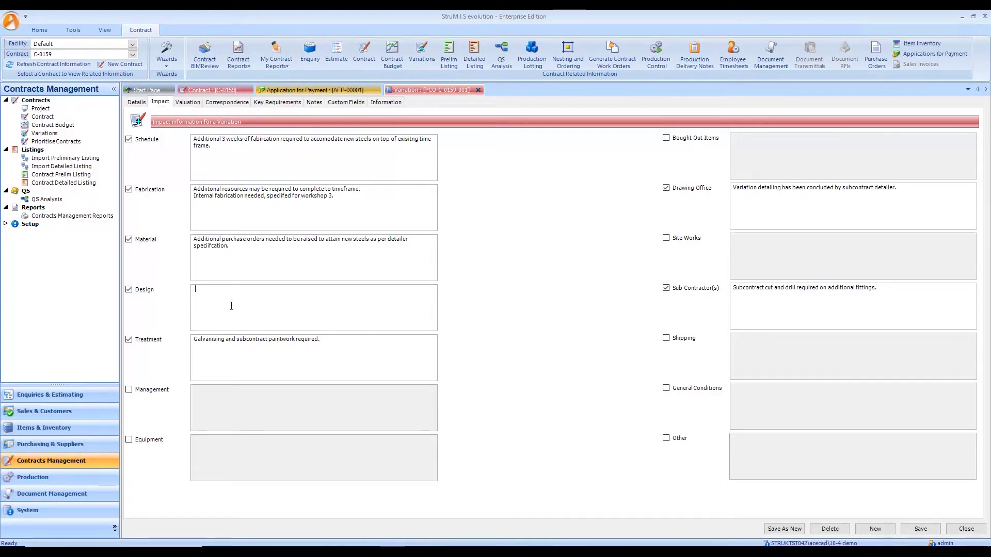
pyautogui.click(129, 290)
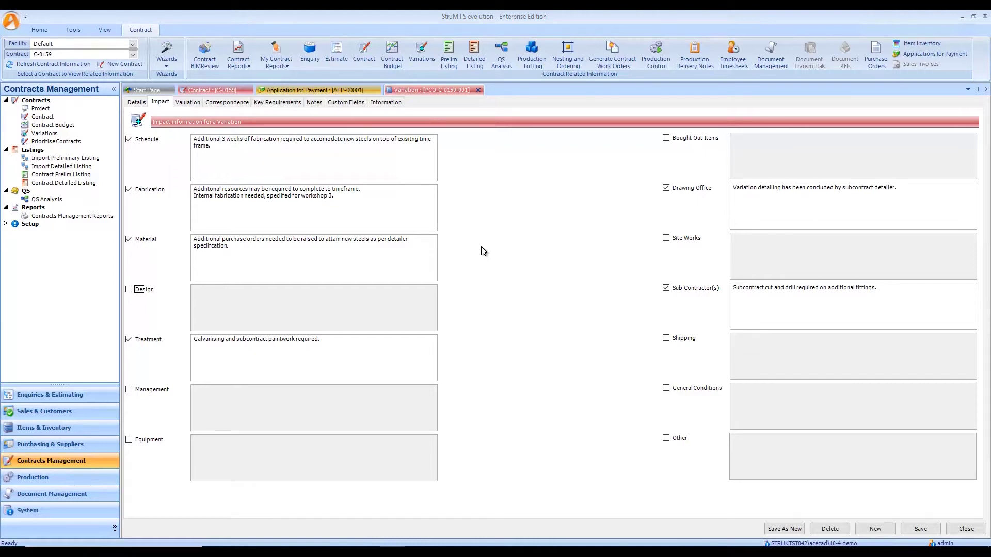
# Step: Open the variation's valuation and examine its cost code breakdown lines from Additional Steels to Additional Site time
pyautogui.click(186, 105)
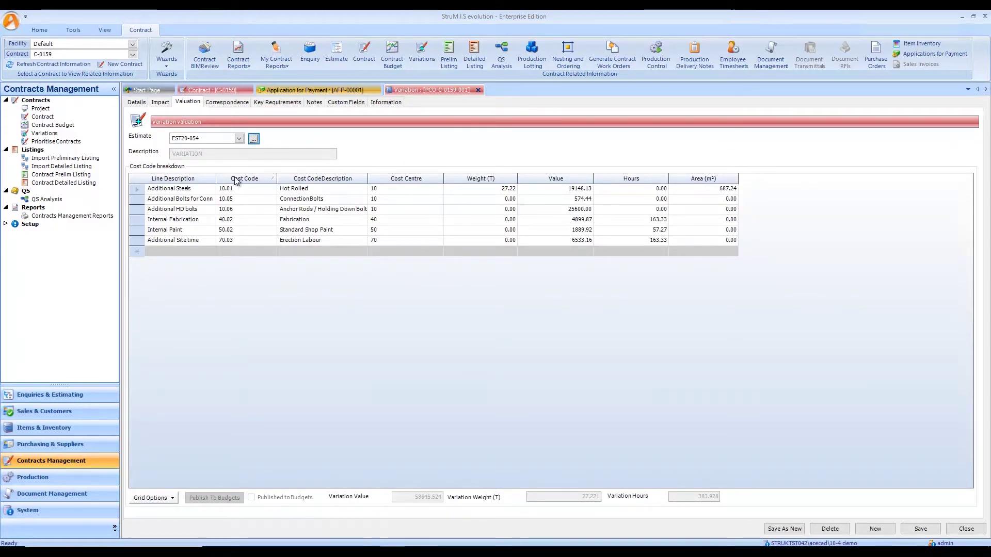
pyautogui.click(140, 189)
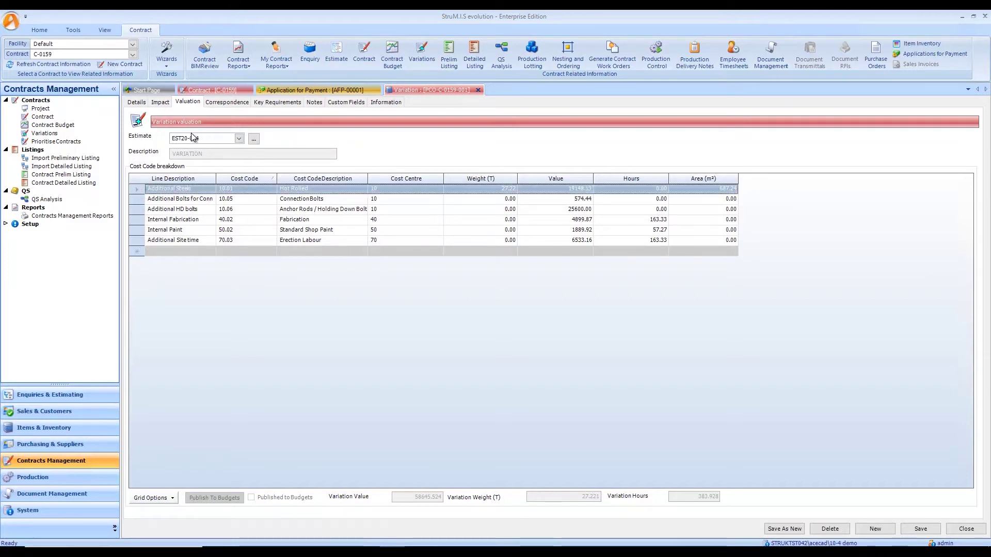
pyautogui.click(179, 188)
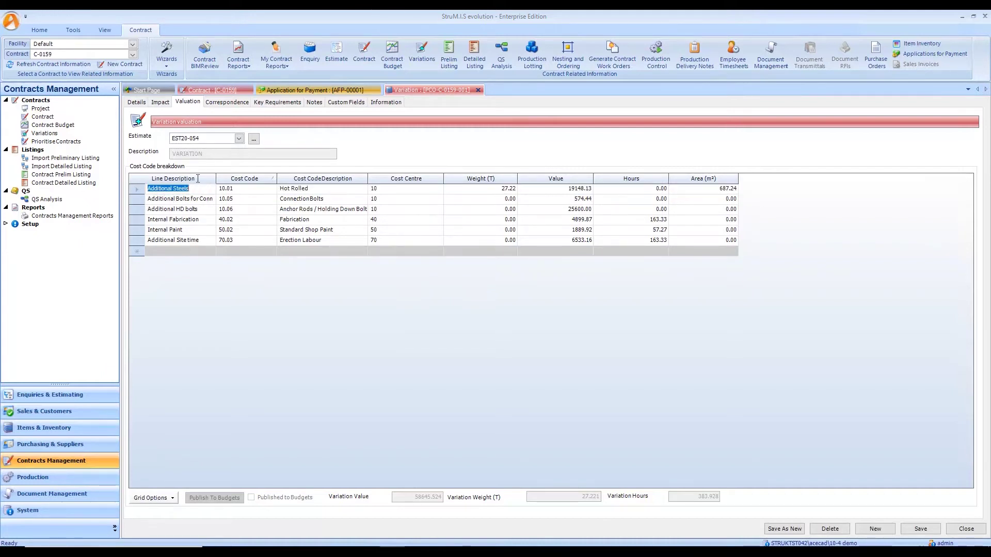
pyautogui.click(187, 200)
pyautogui.click(210, 209)
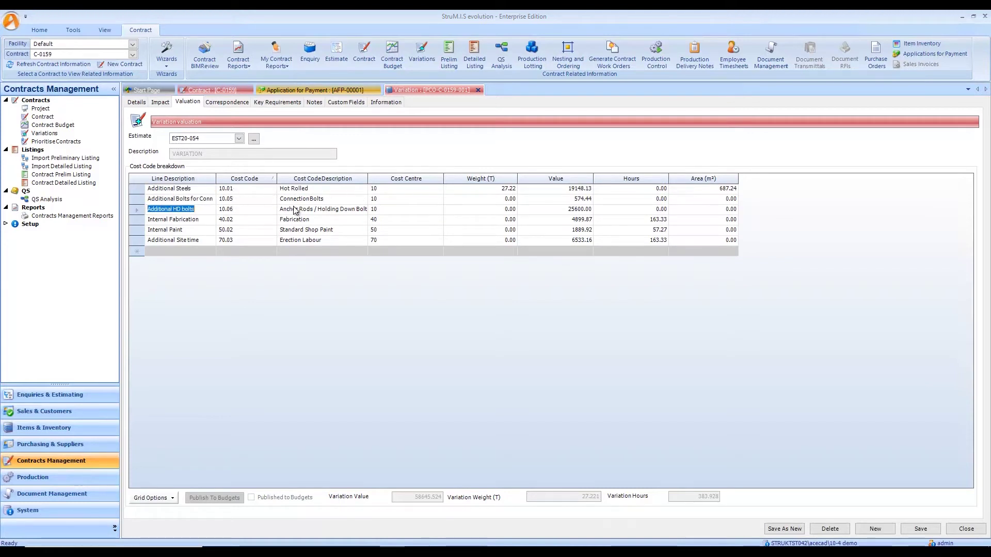
pyautogui.click(166, 221)
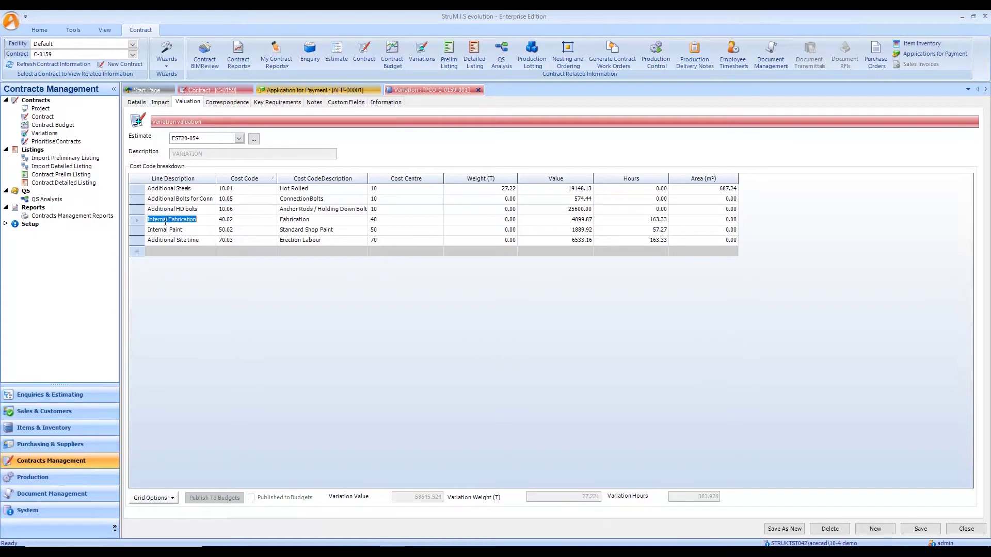
pyautogui.click(190, 231)
pyautogui.click(200, 239)
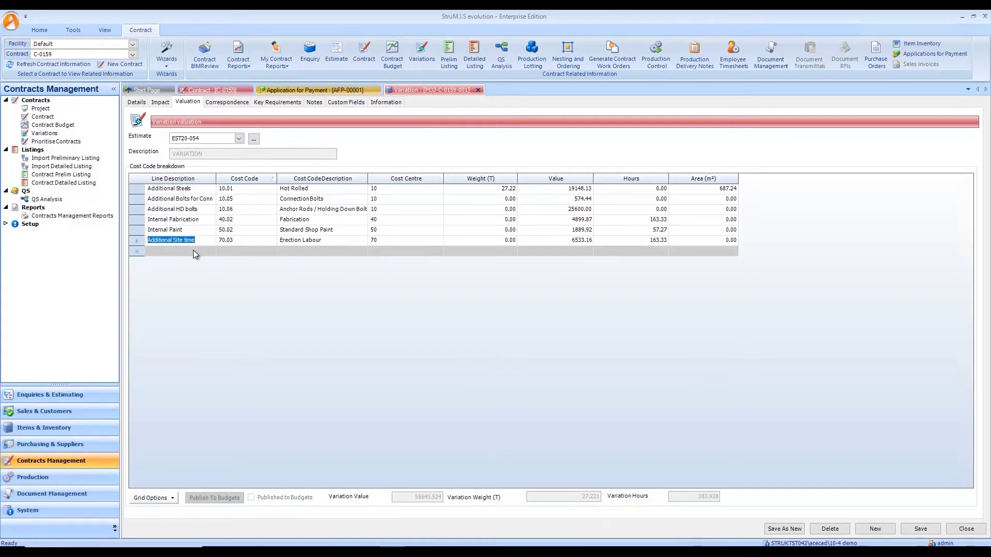
# Step: Add a cost code breakdown line described as Credit with cost code 10.02 Cold Rolled
pyautogui.click(193, 249)
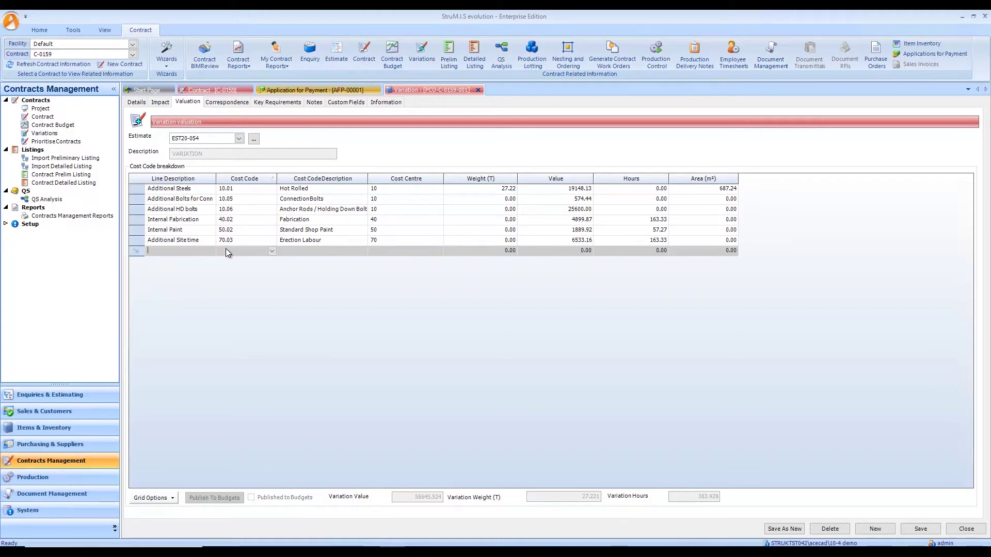
pyautogui.write('Credit')
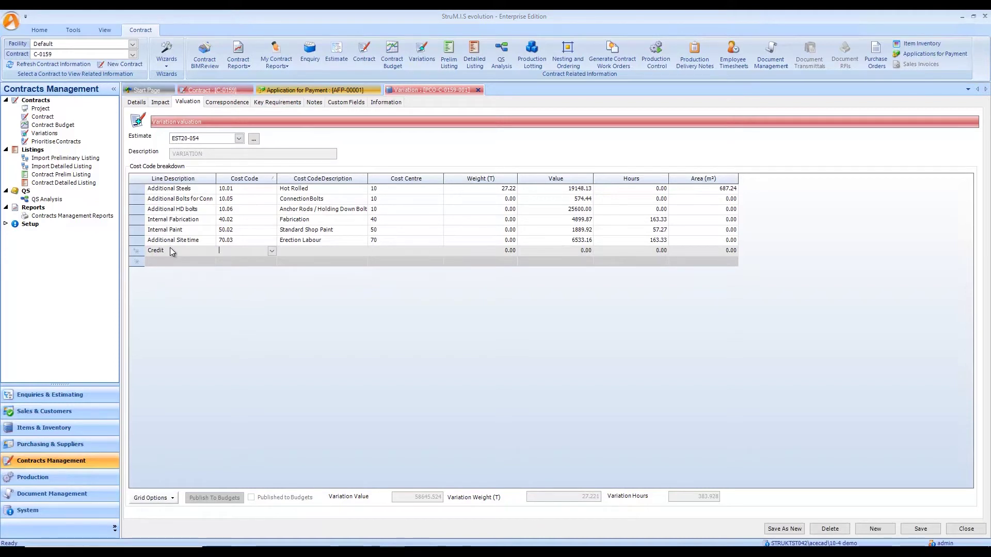
pyautogui.click(273, 250)
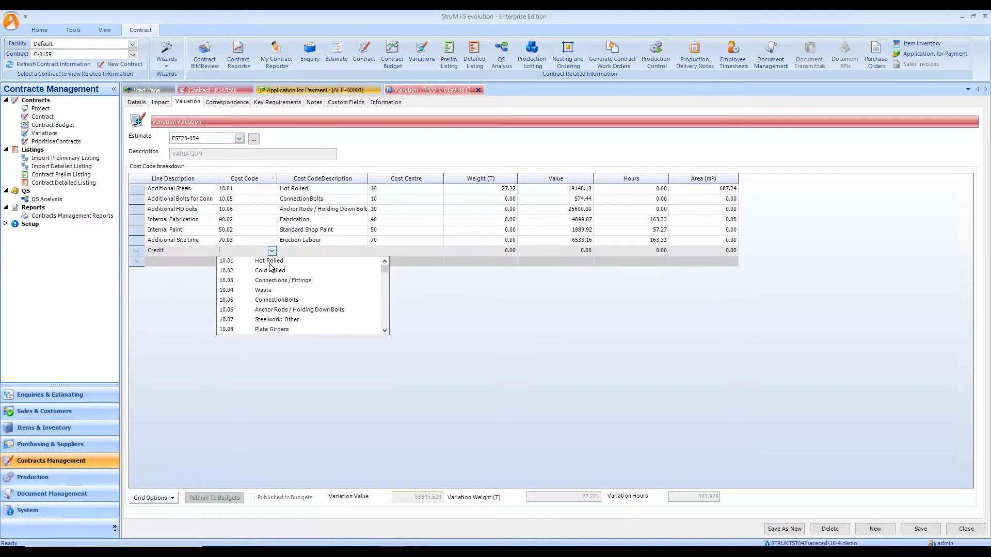
pyautogui.click(271, 272)
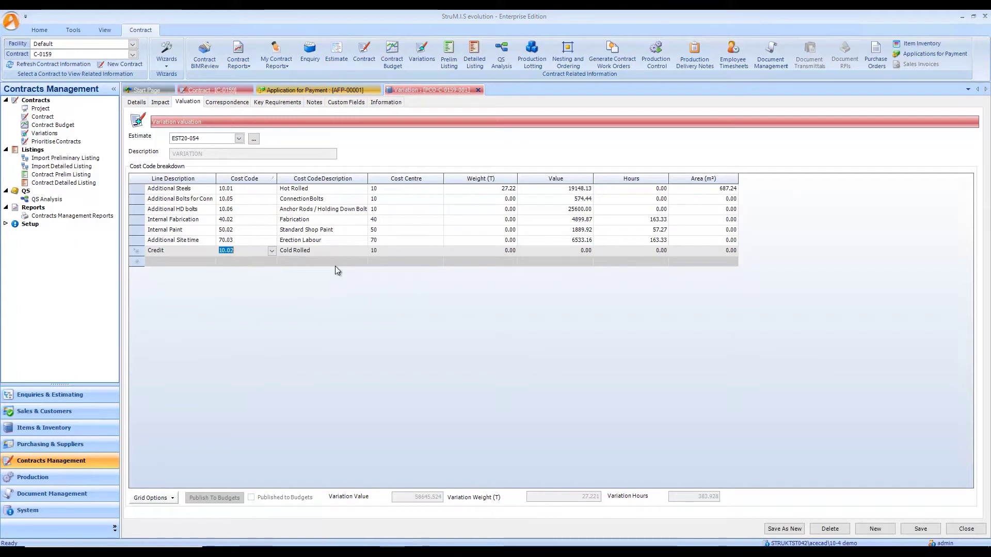
# Step: Set the value of the Credit line to -5000
pyautogui.click(403, 252)
pyautogui.click(463, 250)
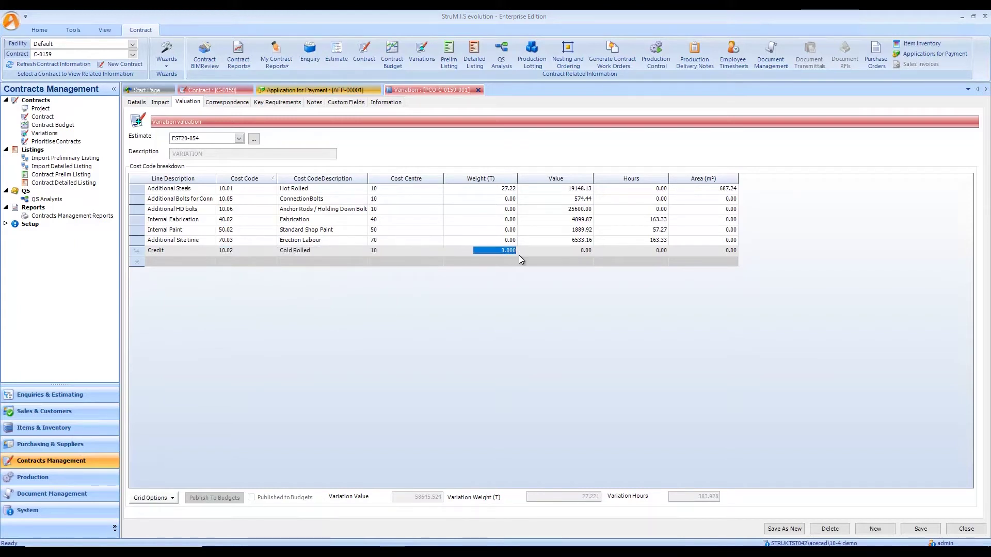
pyautogui.press('Tab')
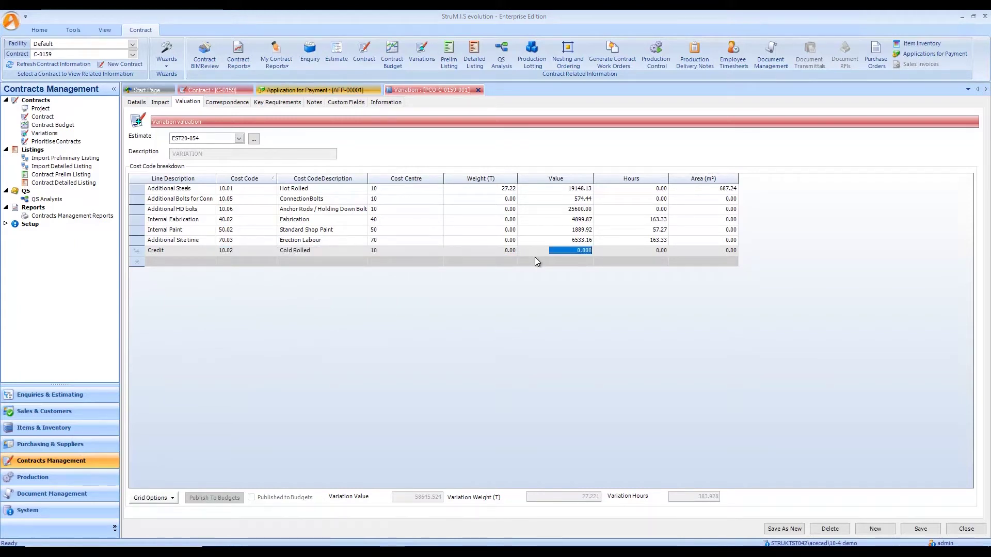
pyautogui.write('05000')
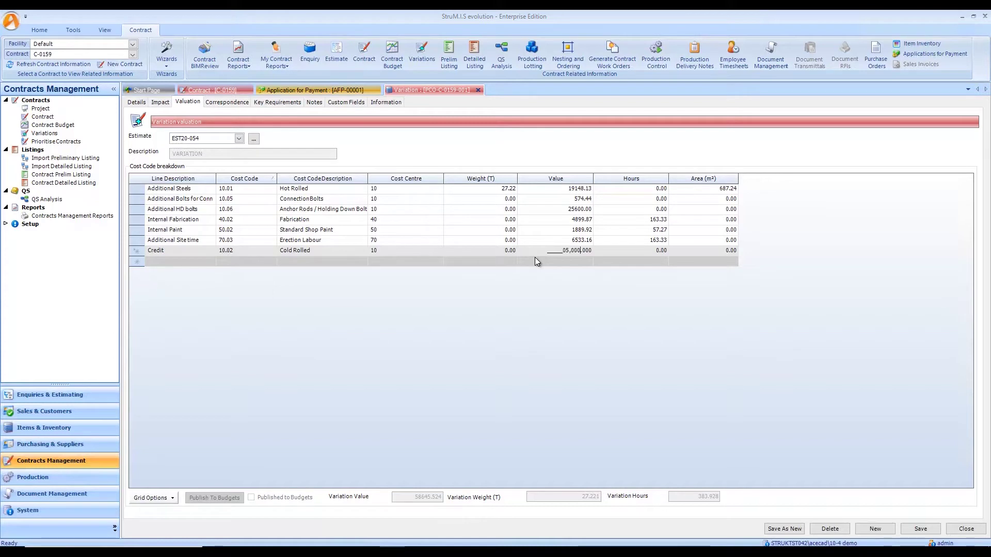
pyautogui.hotkey('shift', 'Tab')
pyautogui.hotkey('shift', 'Tab')
pyautogui.hotkey('shift', 'Tab')
pyautogui.press('Tab')
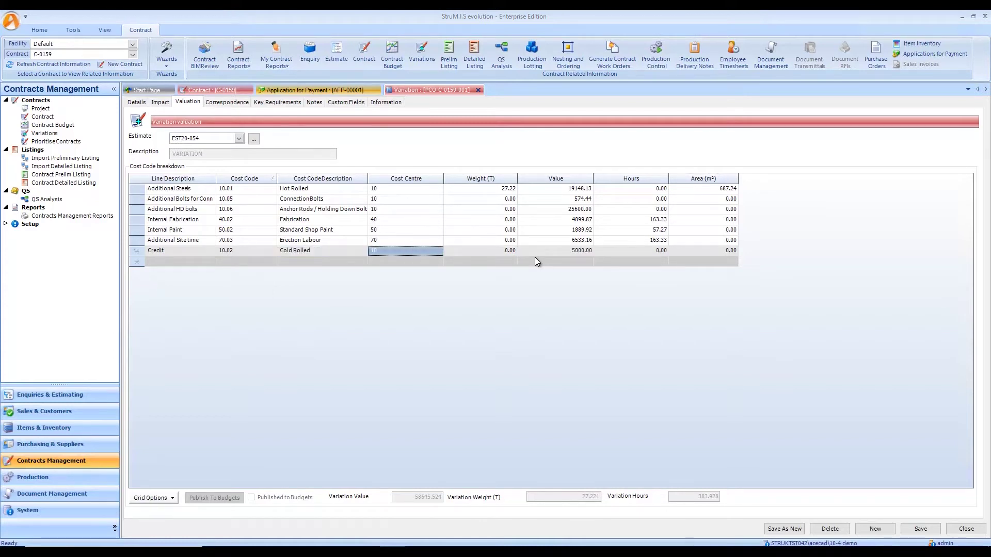
pyautogui.press('Tab')
pyautogui.press('Tab')
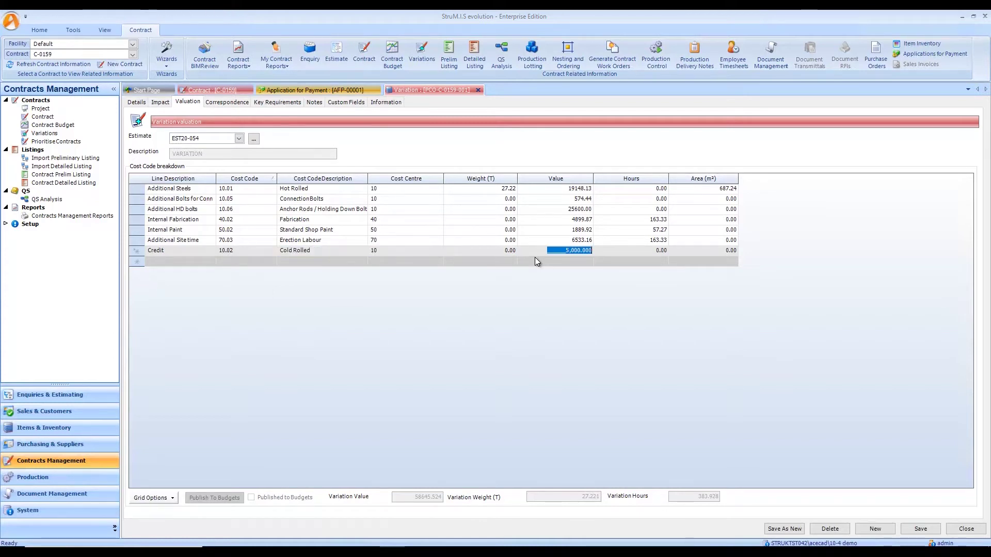
pyautogui.click(562, 252)
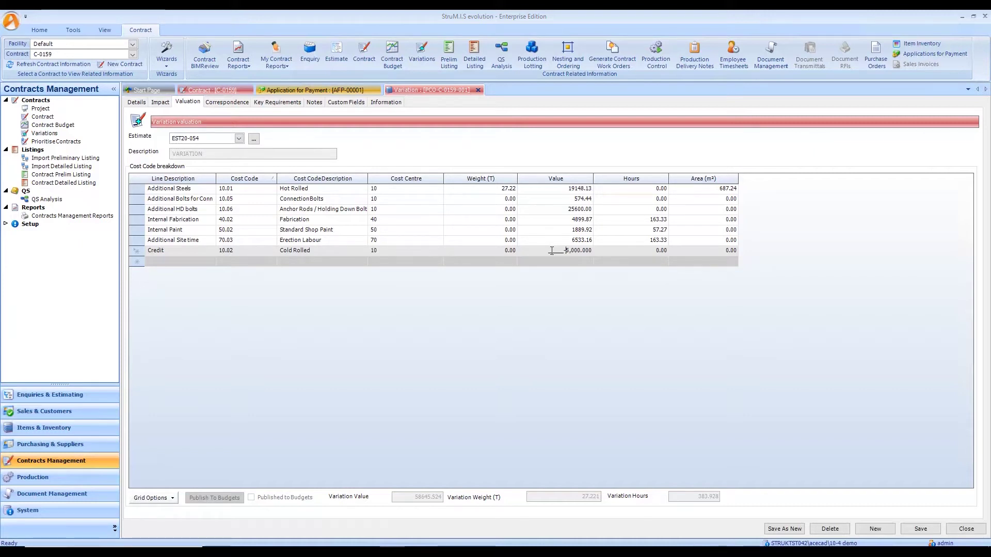
pyautogui.write('-')
pyautogui.press('Tab')
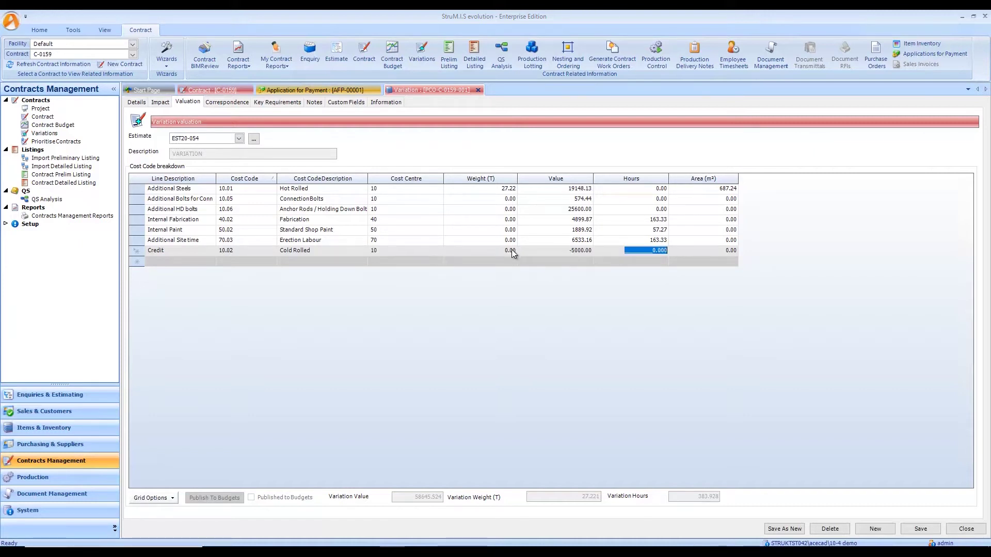
# Step: Delete the Credit line from the variation's cost code breakdown
pyautogui.click(135, 252)
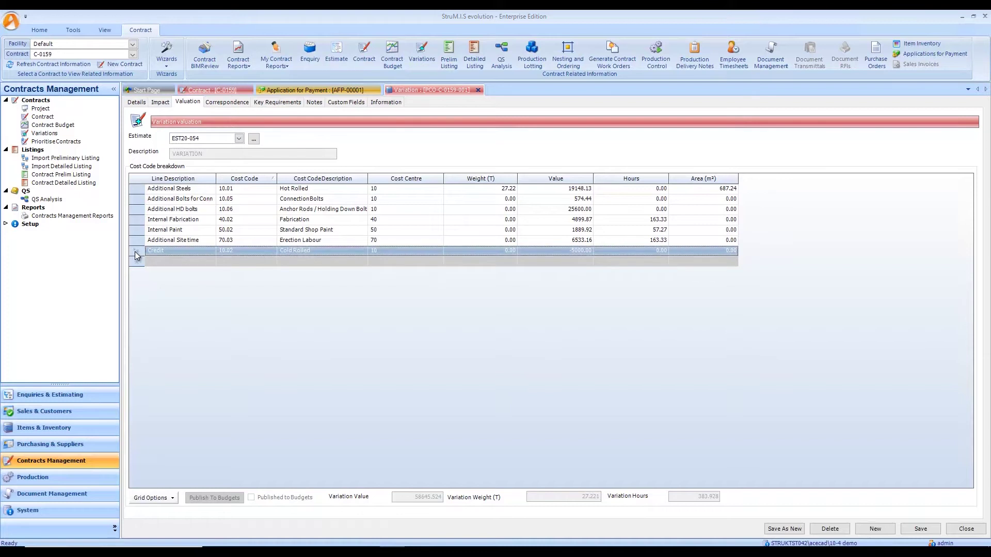
pyautogui.press('Delete')
pyautogui.press('Return')
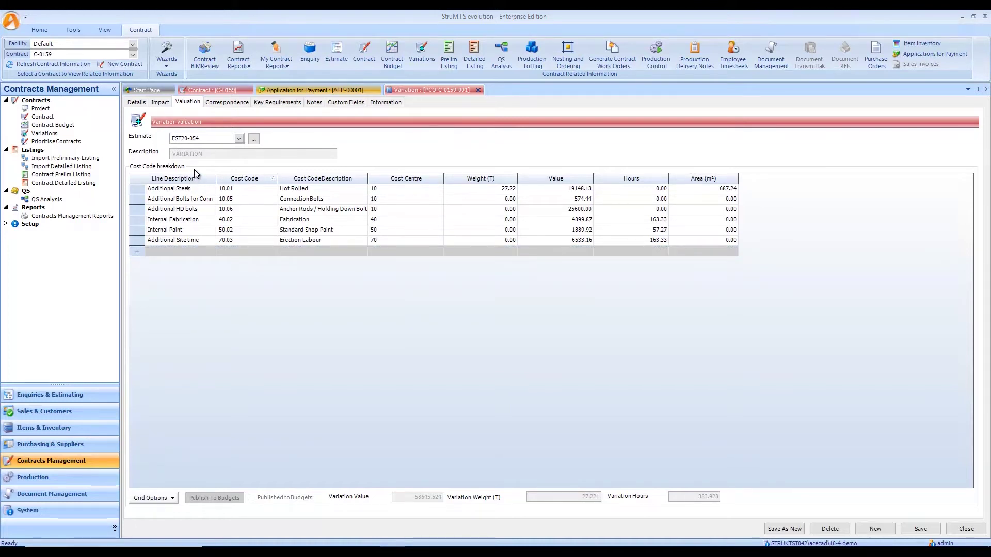
# Step: Open the variation's correspondence and look through its documents, RFIs and emails, returning to the RFIs
pyautogui.click(226, 102)
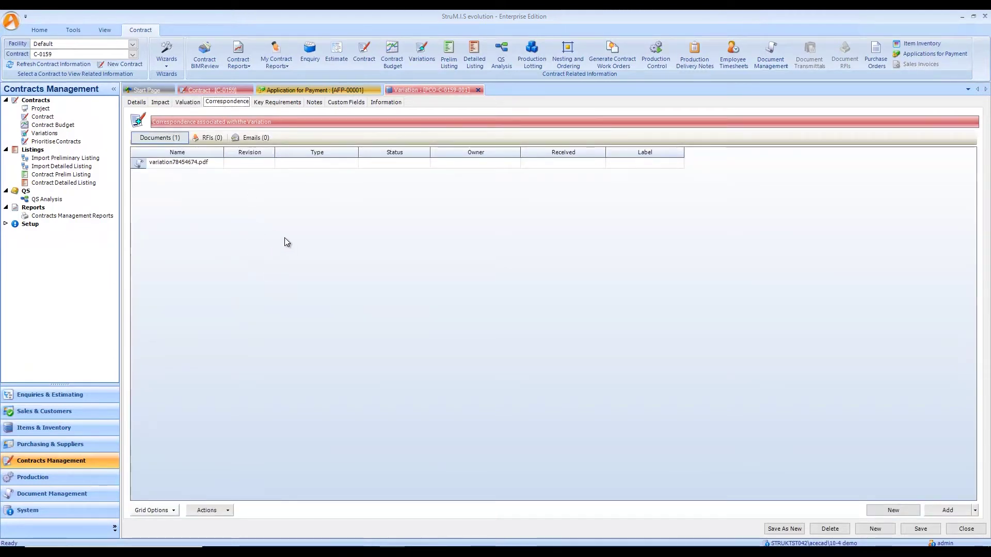
pyautogui.click(213, 138)
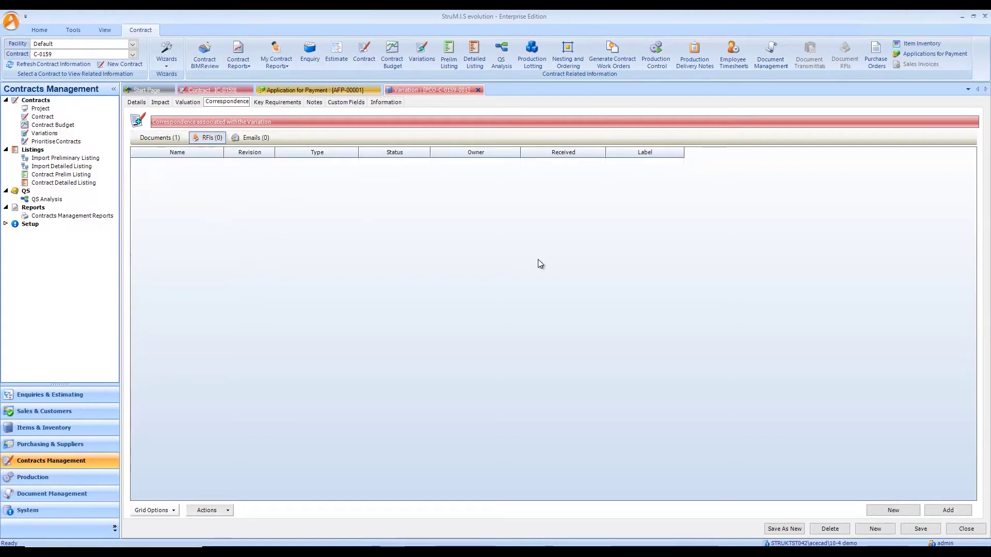
pyautogui.click(245, 138)
pyautogui.click(210, 140)
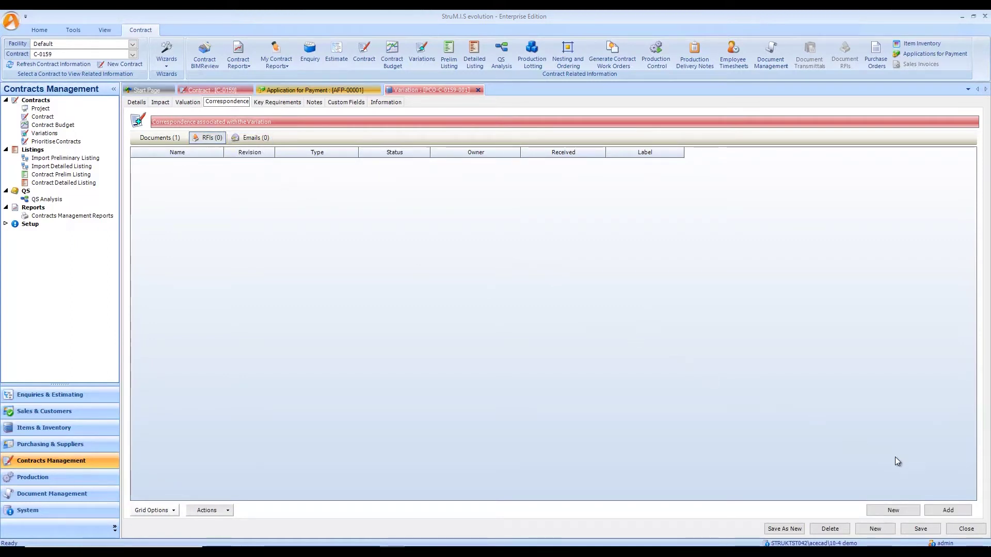
# Step: Start a manually created RFI for the variation, view its recipient options and cancel the wizard
pyautogui.click(902, 510)
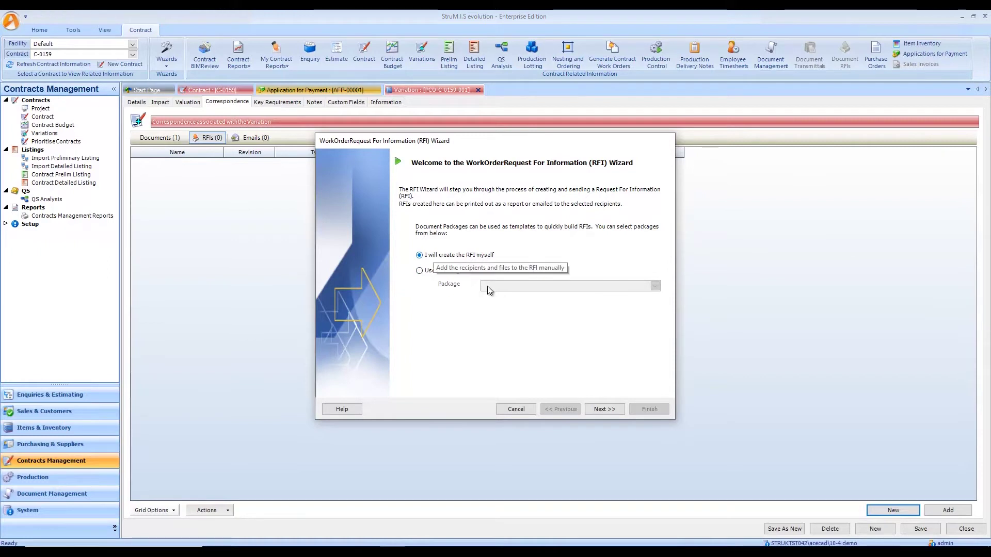
pyautogui.click(602, 409)
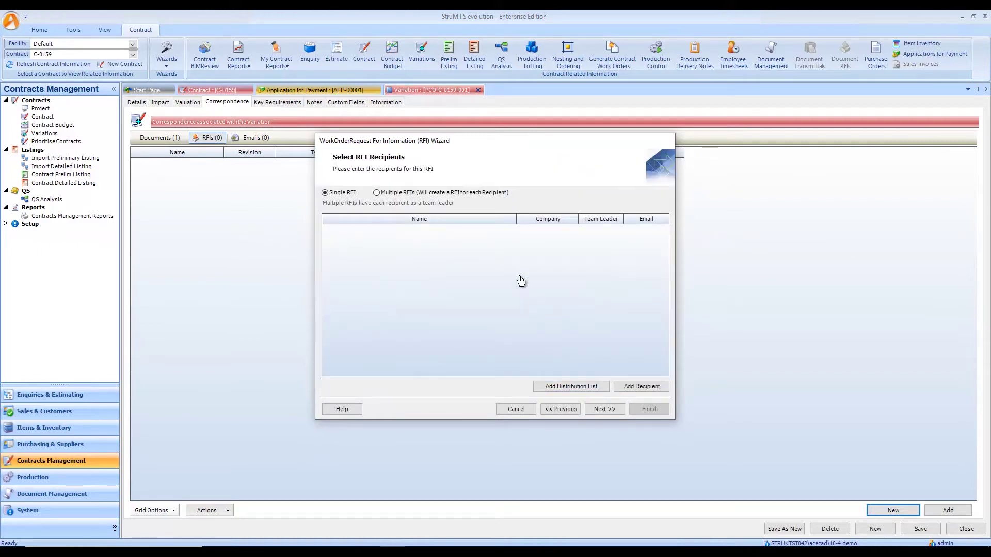
pyautogui.click(516, 408)
# Step: View the variation's emails and its key requirements, and check the option to copy requirements from the contract without applying it
pyautogui.click(255, 139)
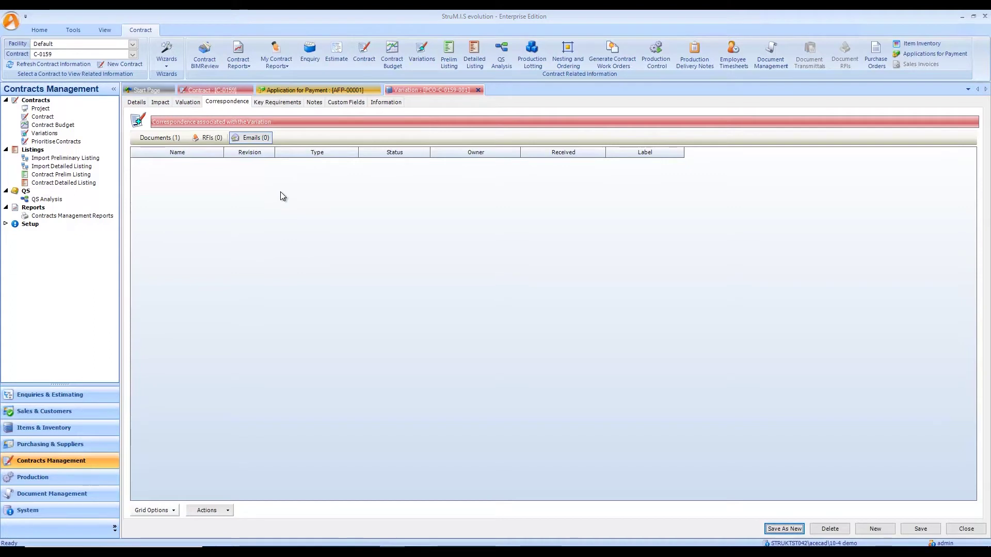
pyautogui.click(285, 103)
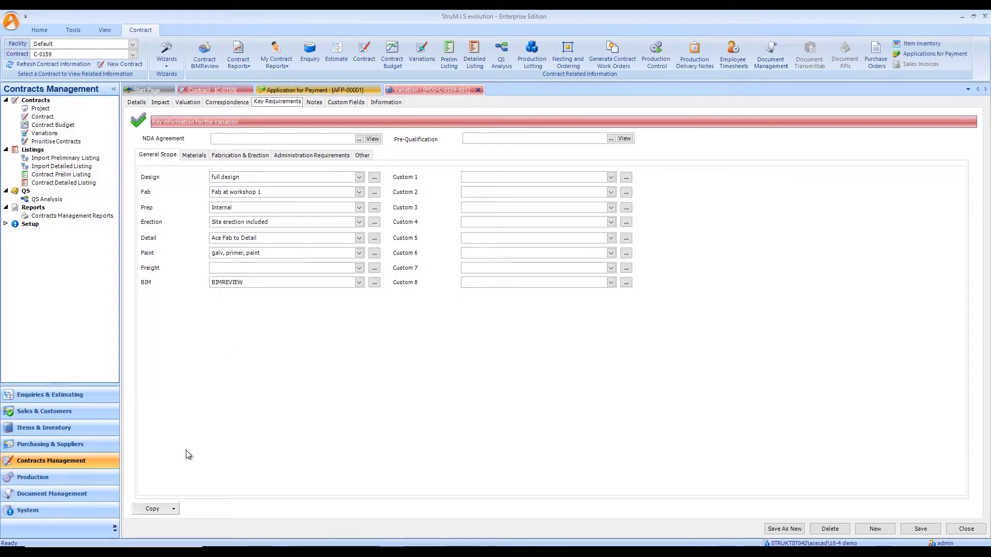
pyautogui.click(173, 510)
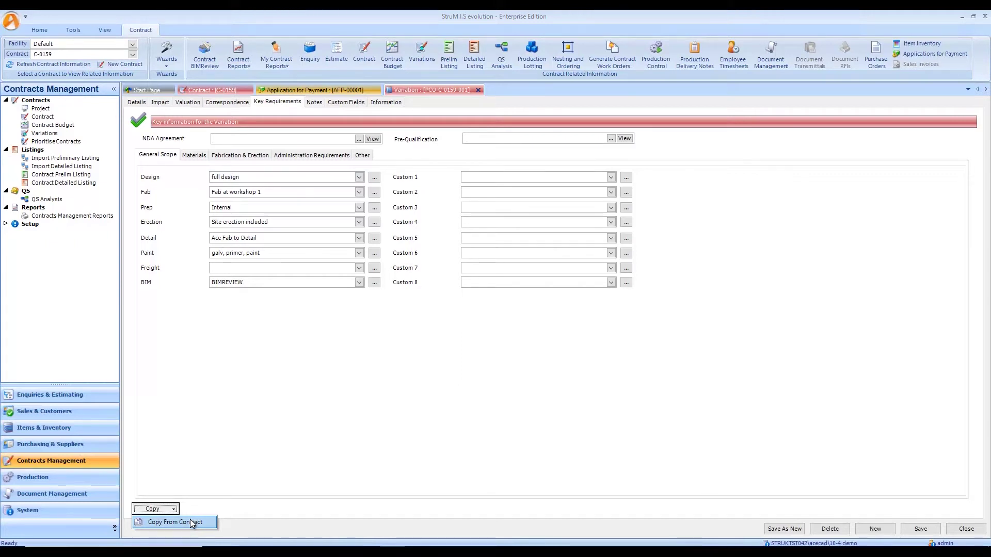
pyautogui.click(229, 467)
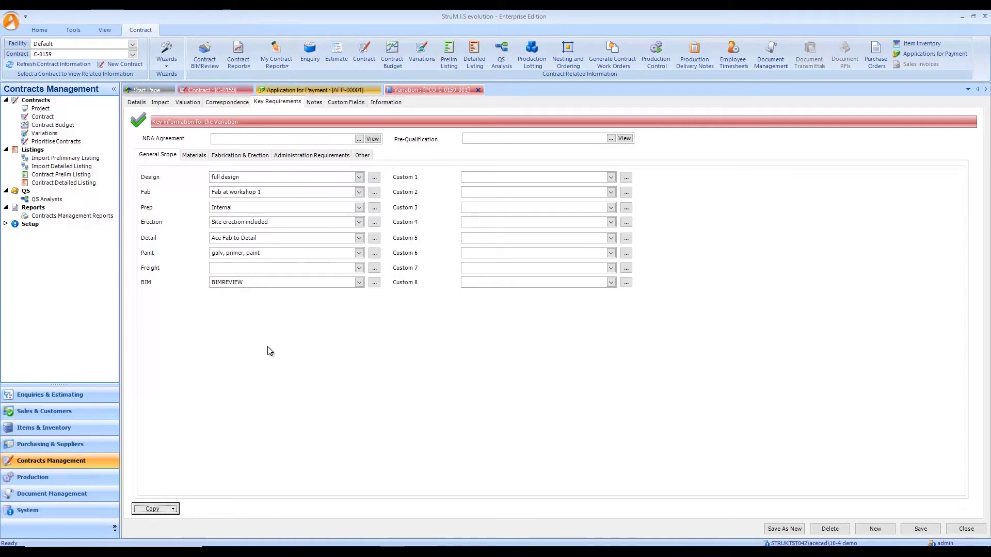
# Step: Return to the contract, open its key requirements and check the option to copy them from the enquiry
pyautogui.click(224, 91)
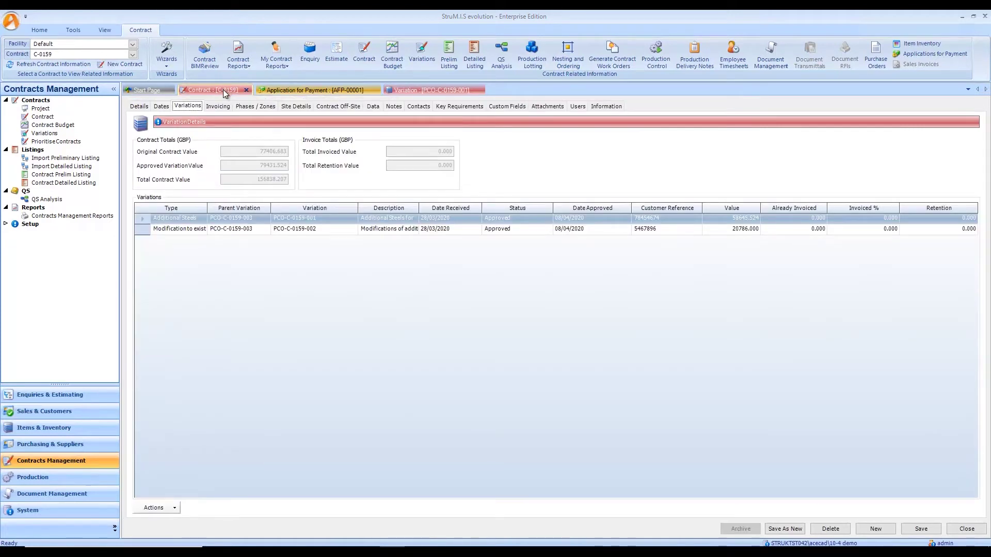
pyautogui.click(459, 106)
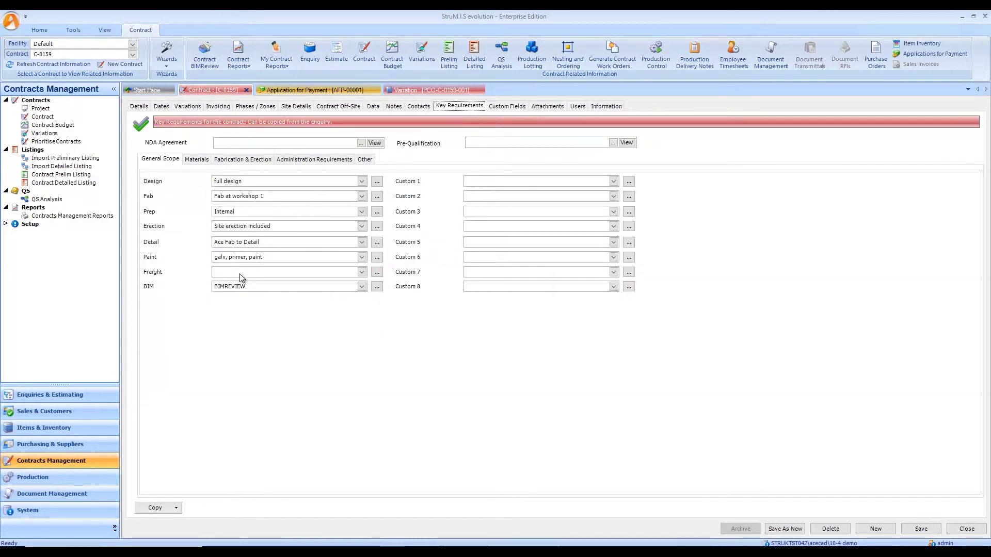
pyautogui.click(173, 508)
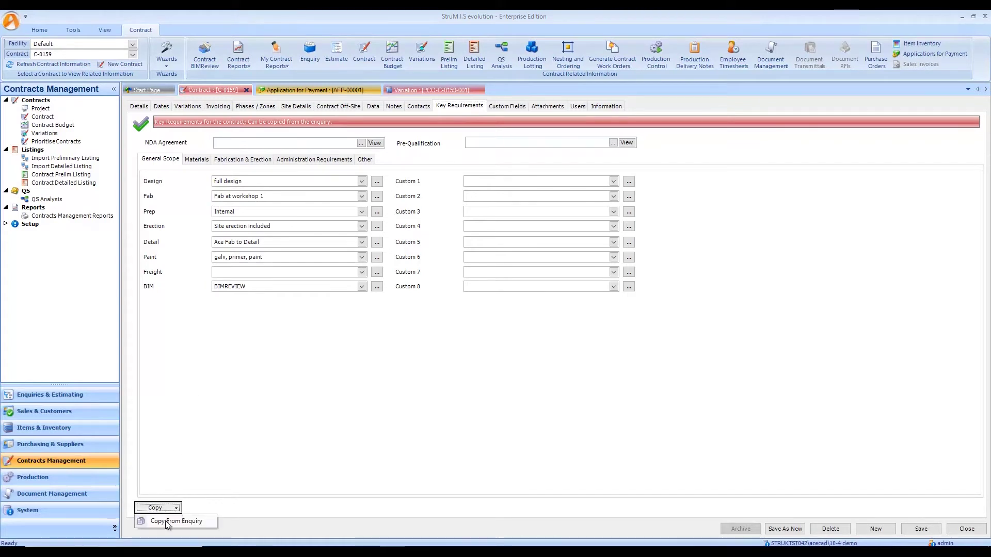
pyautogui.click(196, 521)
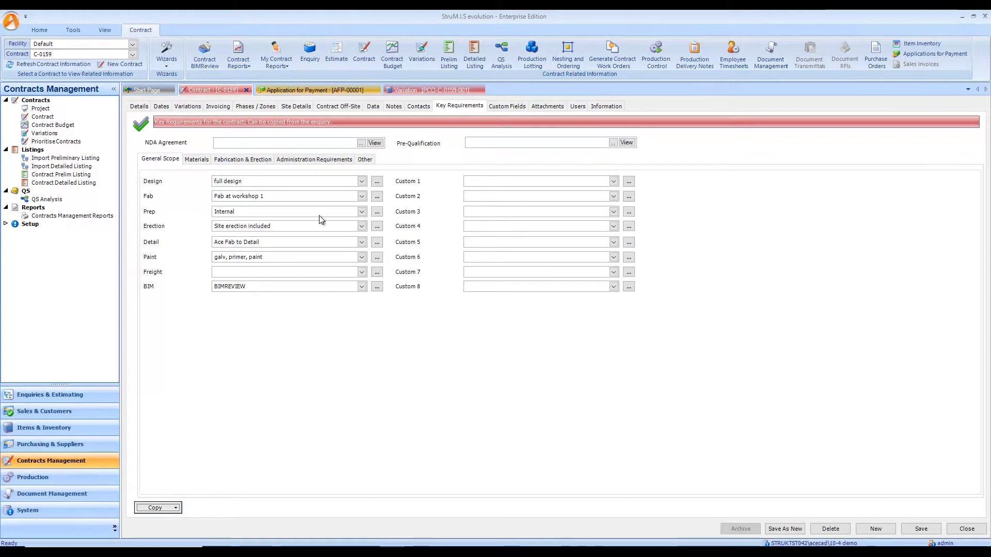
# Step: Open the linked enquiry's key requirements, review the Design options and their lookup values without changing them, and close the enquiry
pyautogui.click(312, 50)
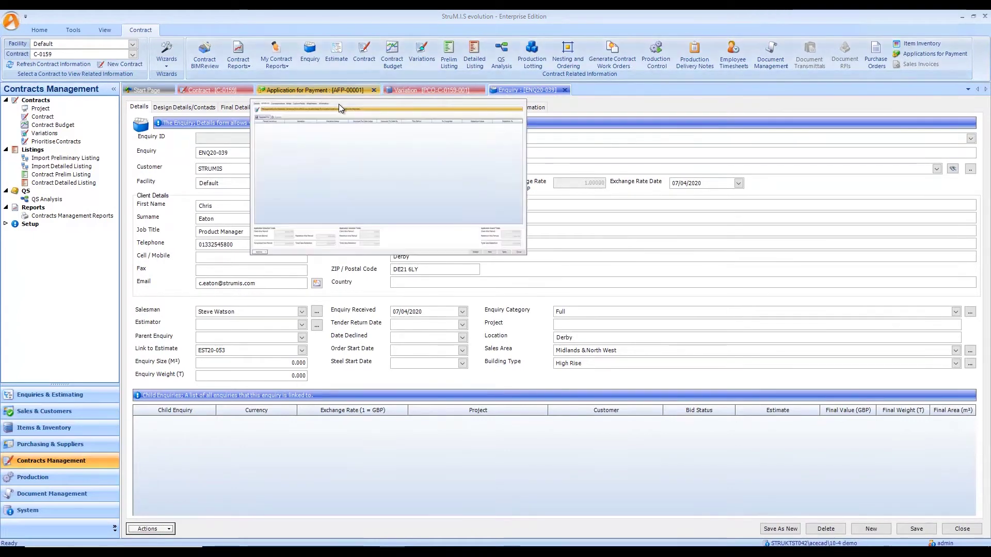
pyautogui.click(365, 109)
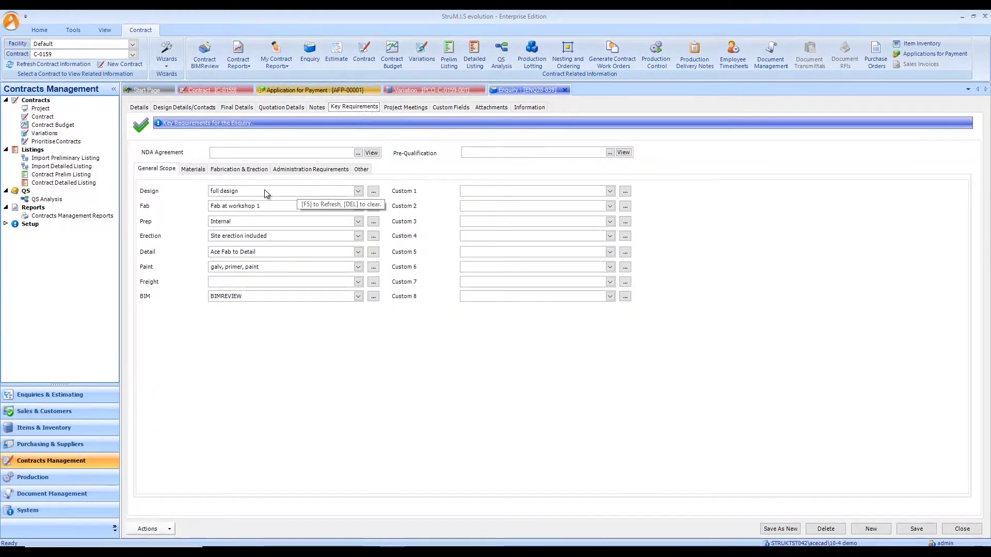
pyautogui.click(358, 192)
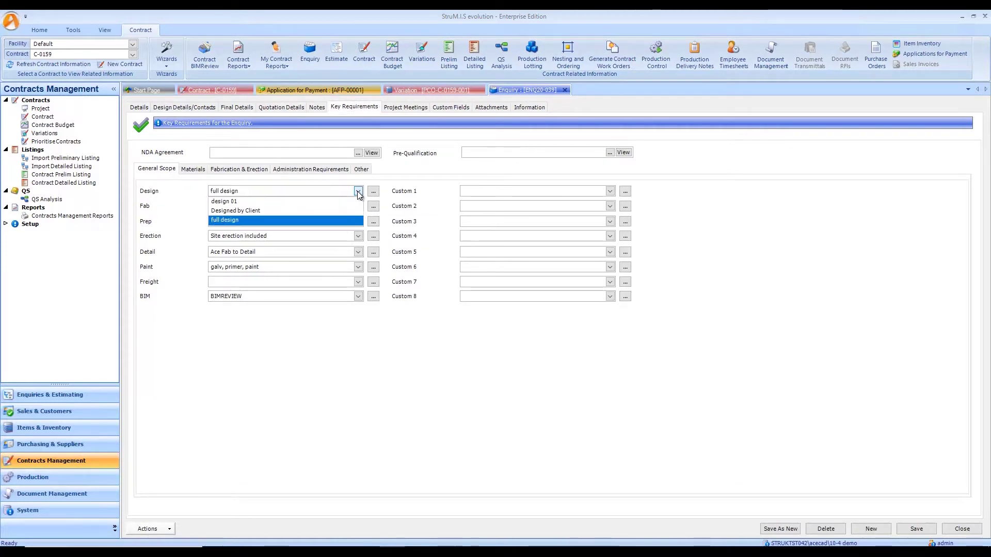
pyautogui.click(358, 191)
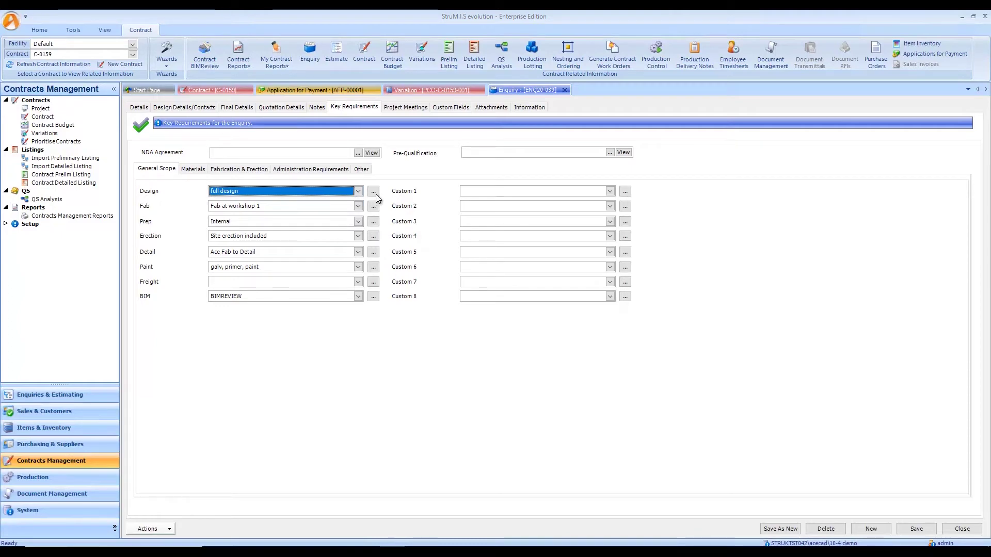
pyautogui.click(374, 192)
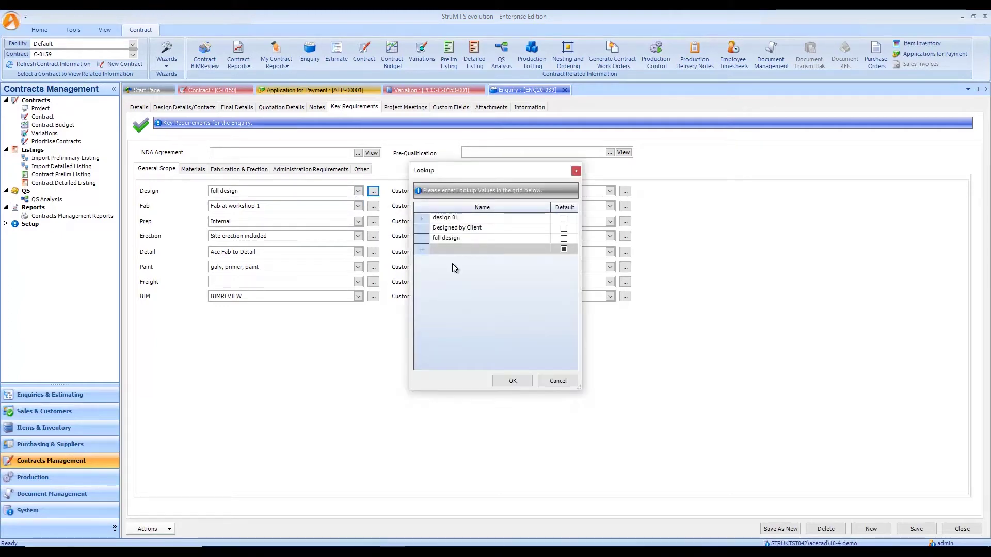
pyautogui.click(557, 380)
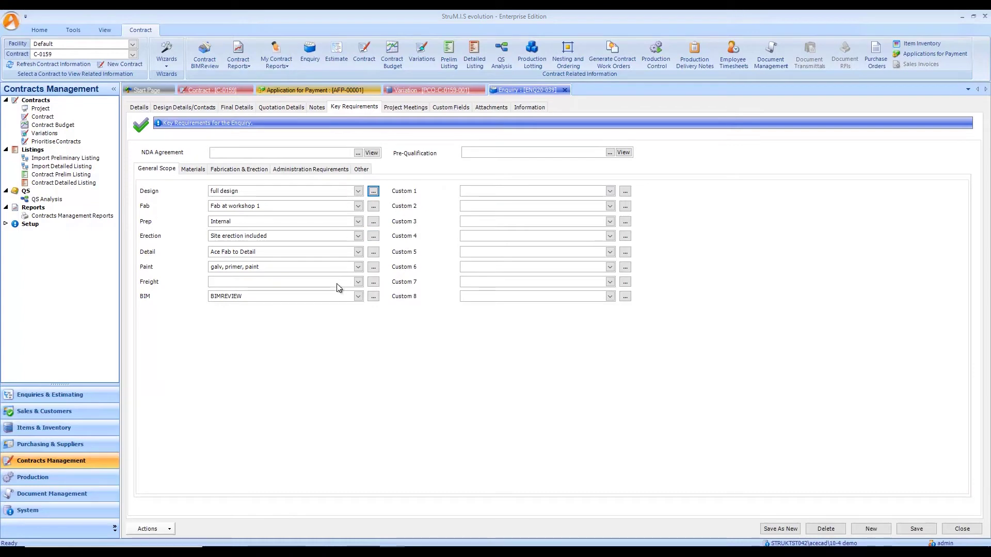
pyautogui.click(565, 90)
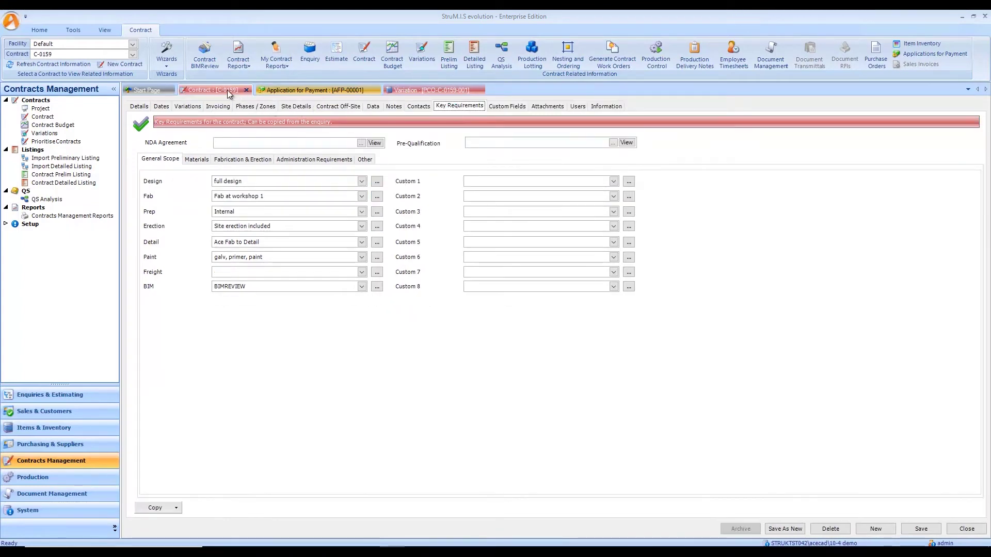
# Step: Compare the copy options for key requirements, from the enquiry on the contract and from the contract on the variation, without applying either
pyautogui.click(158, 507)
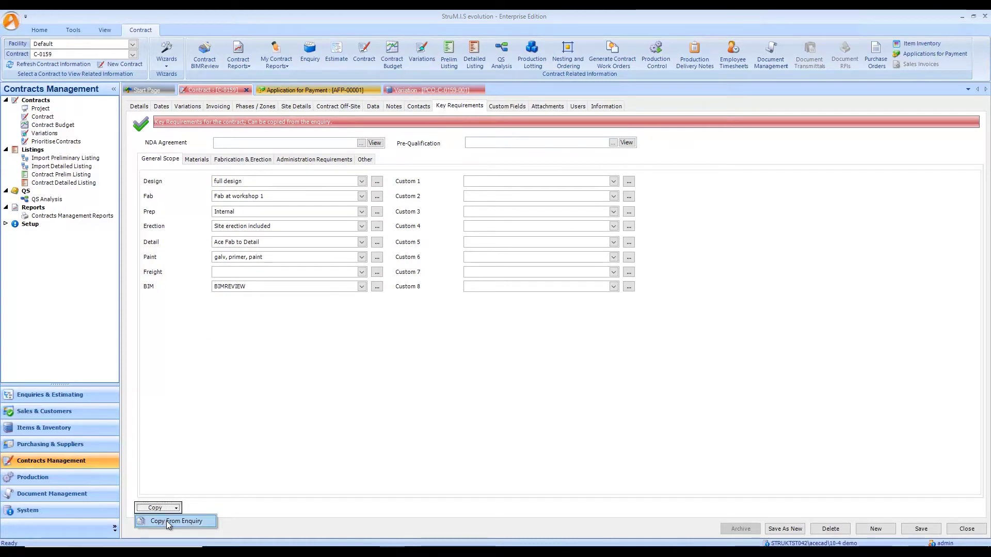
pyautogui.click(233, 329)
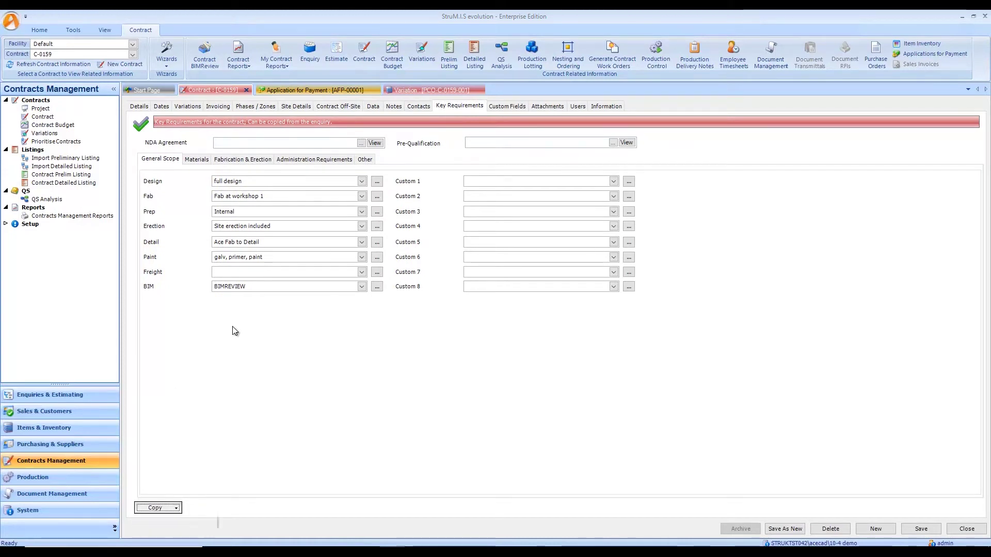
pyautogui.click(427, 91)
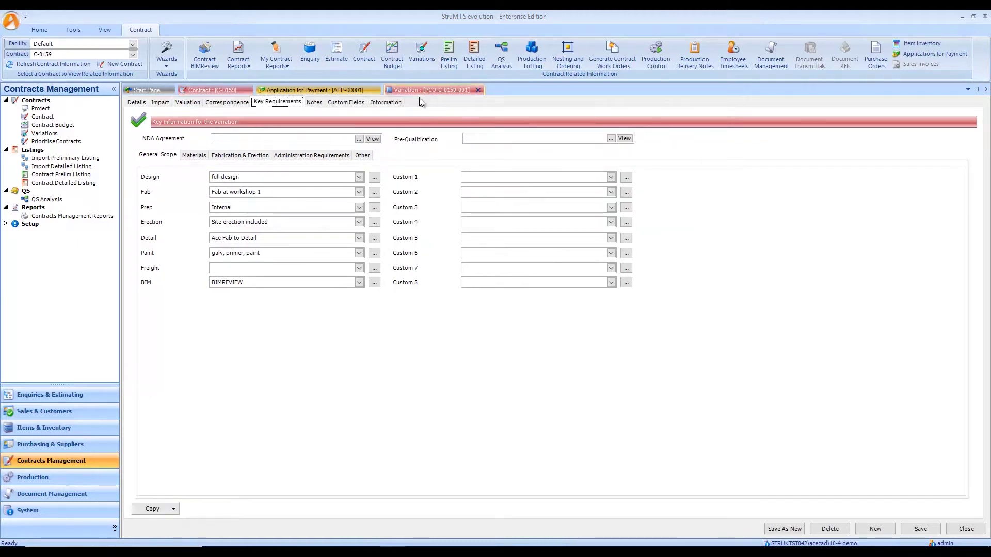
pyautogui.click(168, 508)
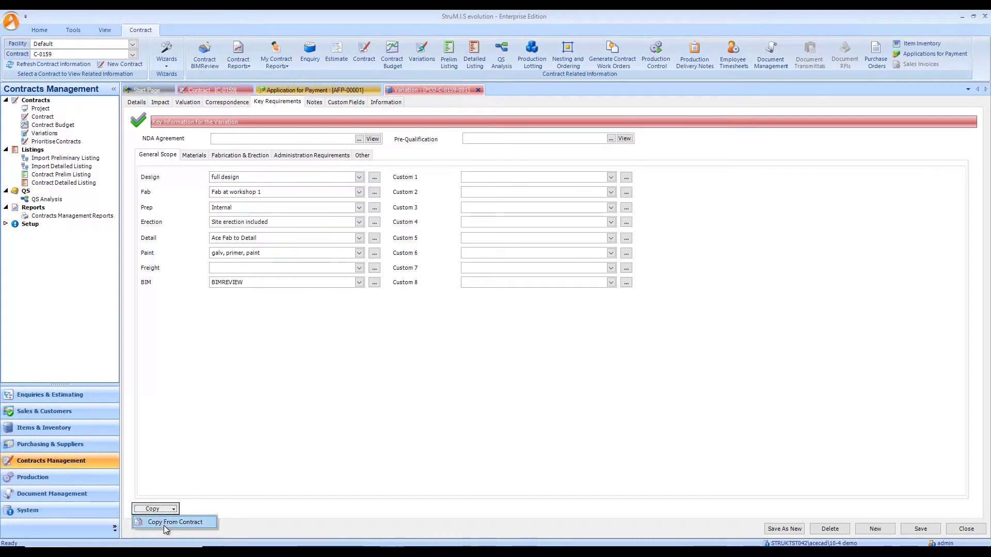
pyautogui.click(344, 424)
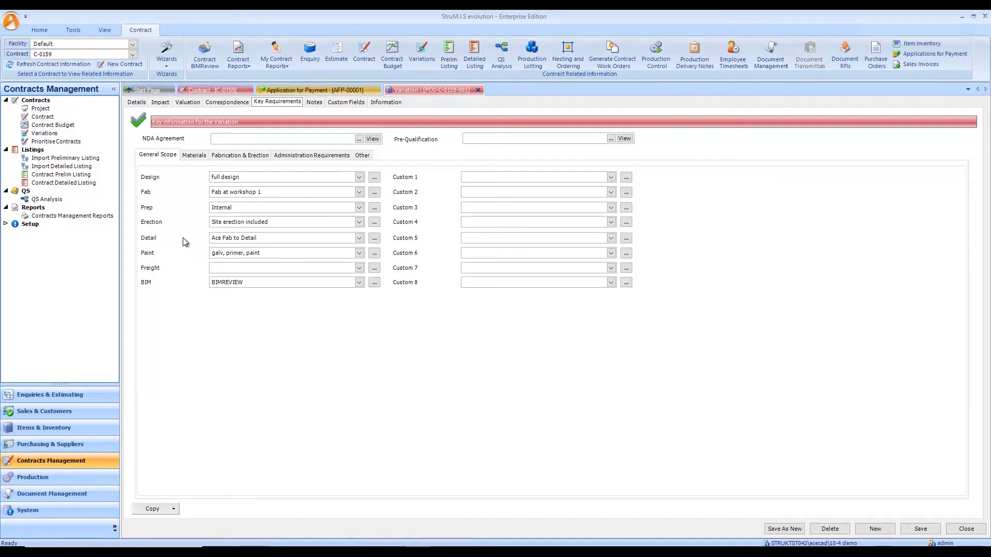
# Step: Run the List of Variations report as a preview for customer STRUMIS, including closed variations and without a summary
pyautogui.click(40, 30)
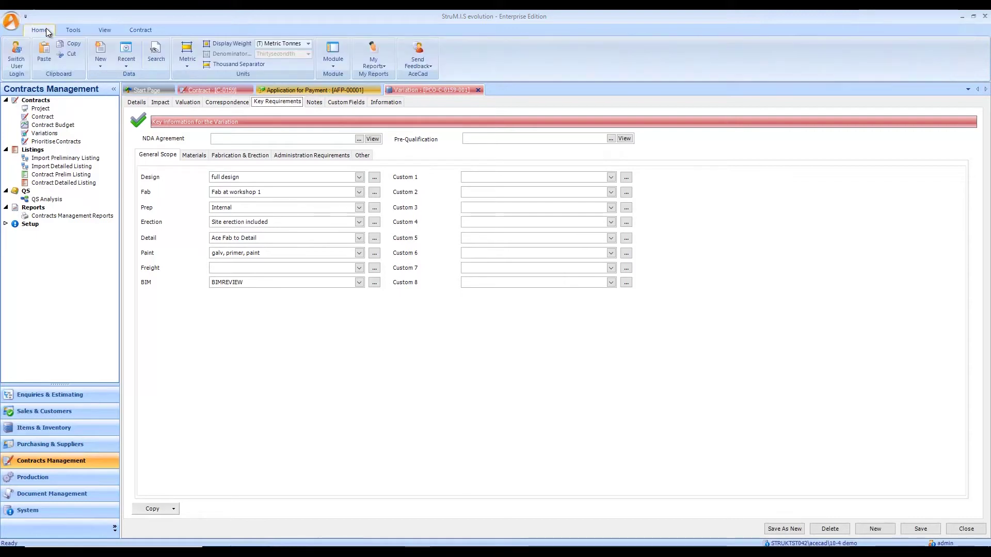
pyautogui.click(380, 66)
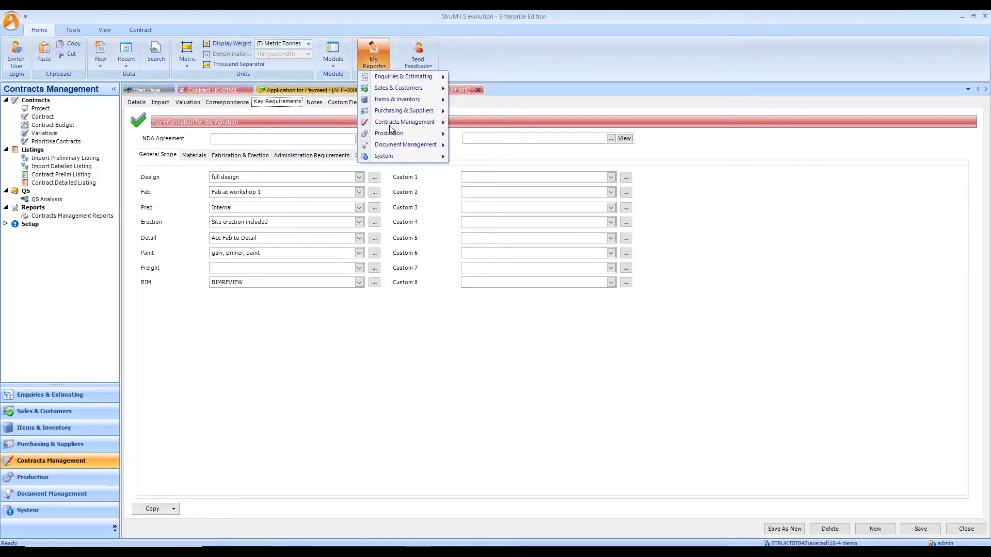
pyautogui.moveTo(393, 124)
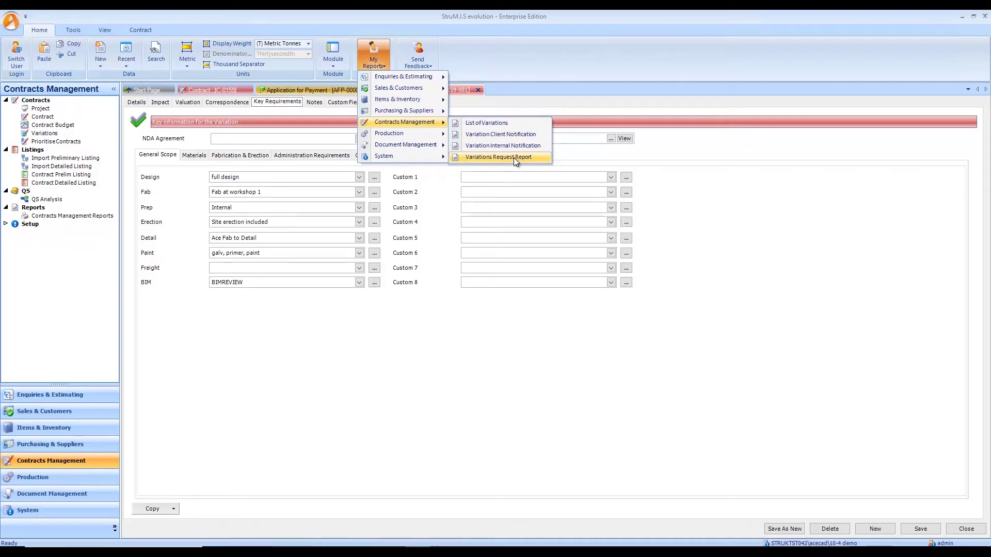
pyautogui.click(500, 125)
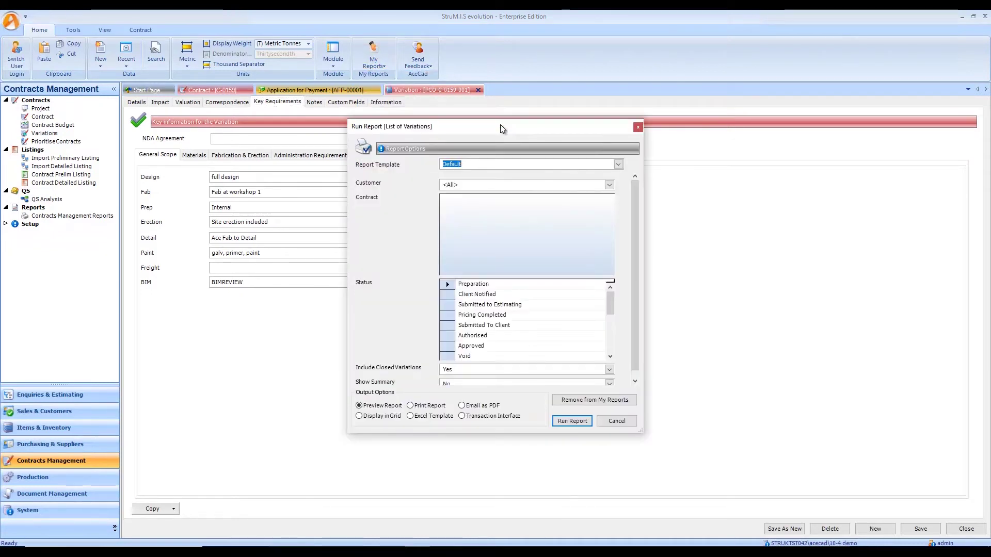
pyautogui.click(610, 186)
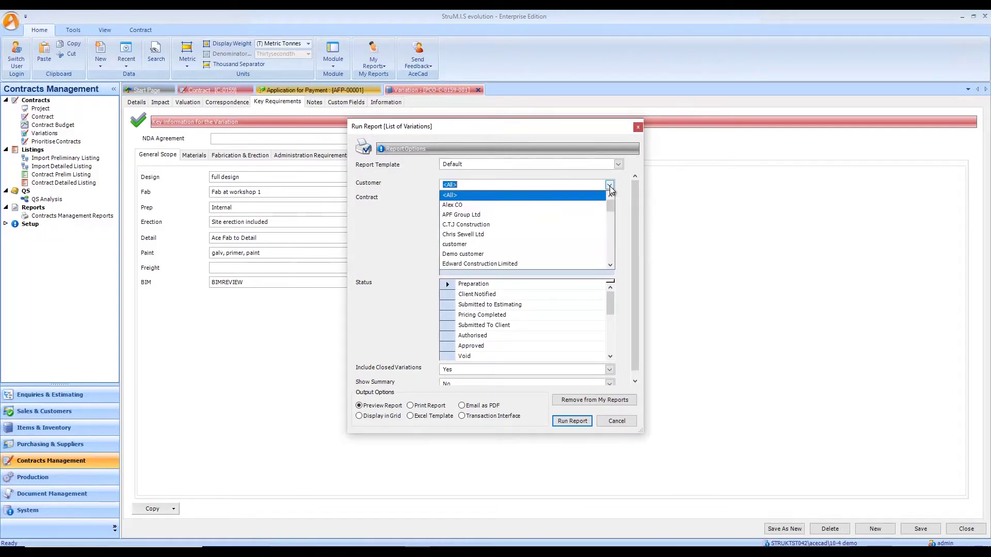
pyautogui.write('STRUMIS')
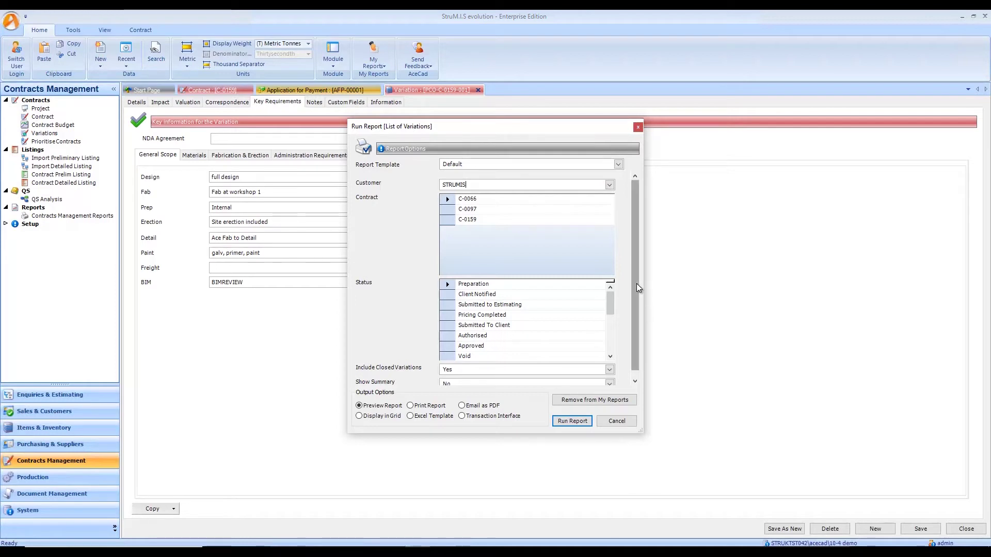
pyautogui.moveTo(636, 294); pyautogui.dragTo(636, 302)
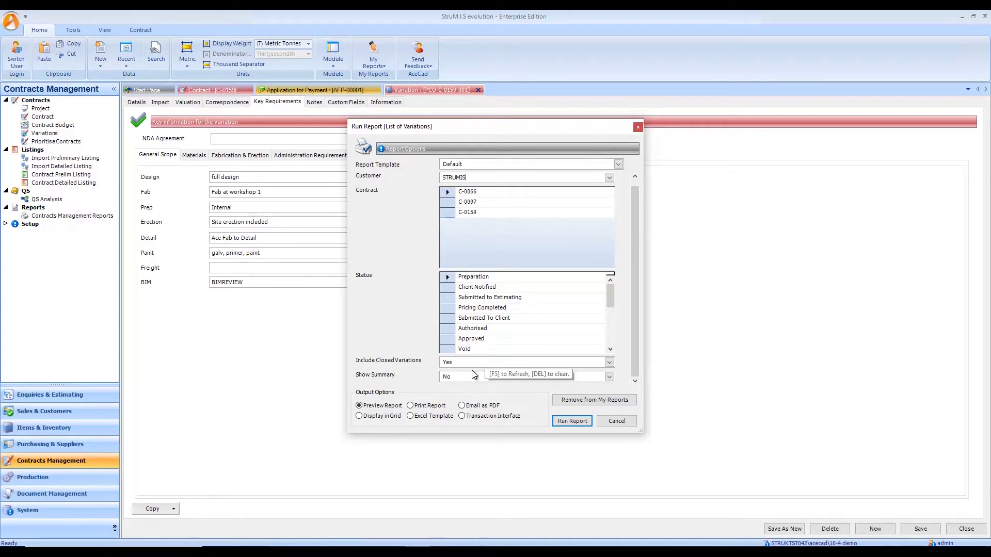
pyautogui.click(574, 421)
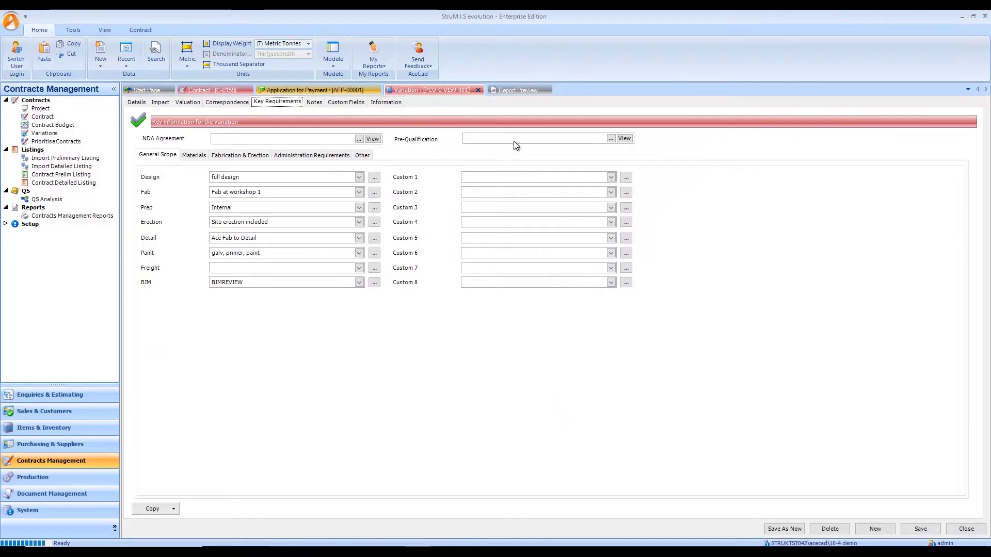
# Step: Review the previewed list of change orders through its grand totals, then close the report preview
pyautogui.click(522, 91)
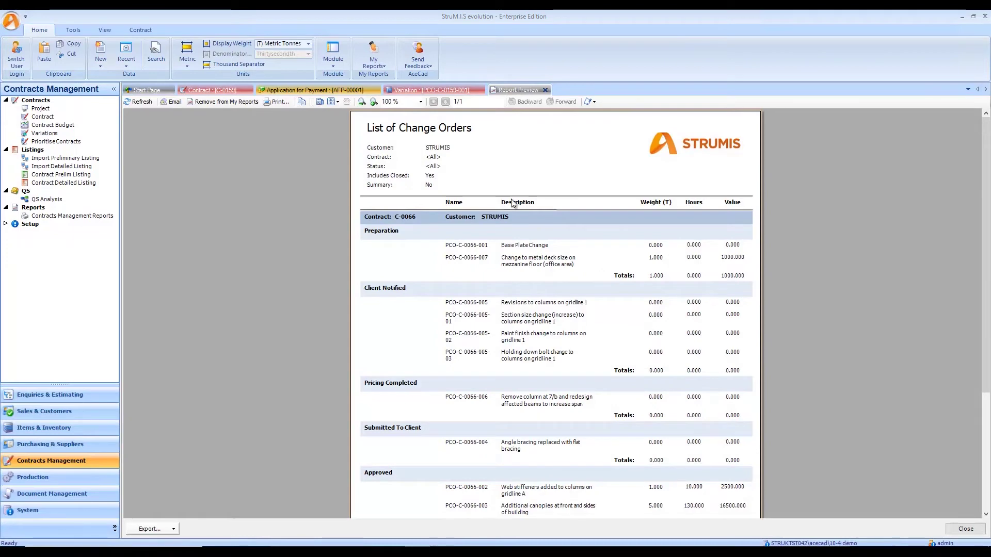
pyautogui.scroll(-2, 578, 261)
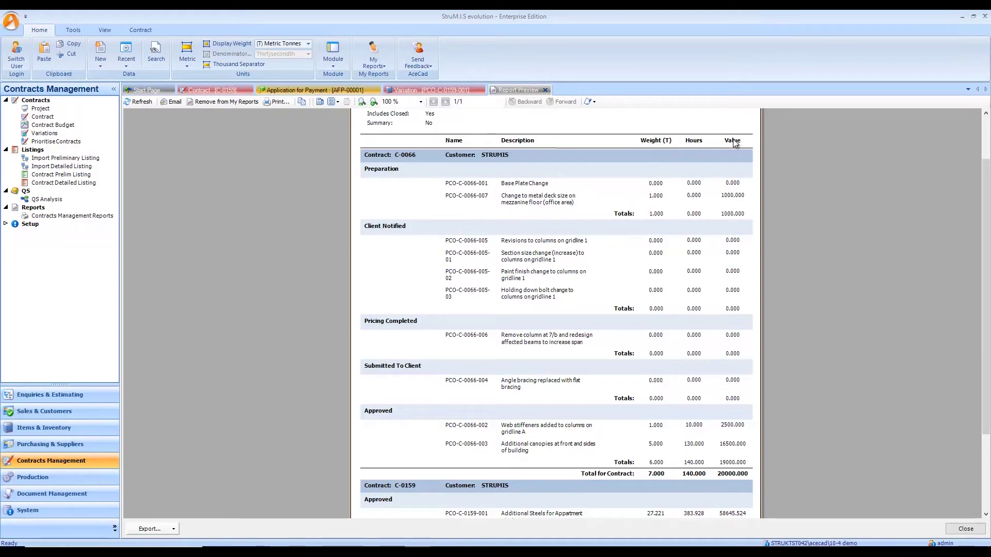
pyautogui.scroll(-3, 569, 368)
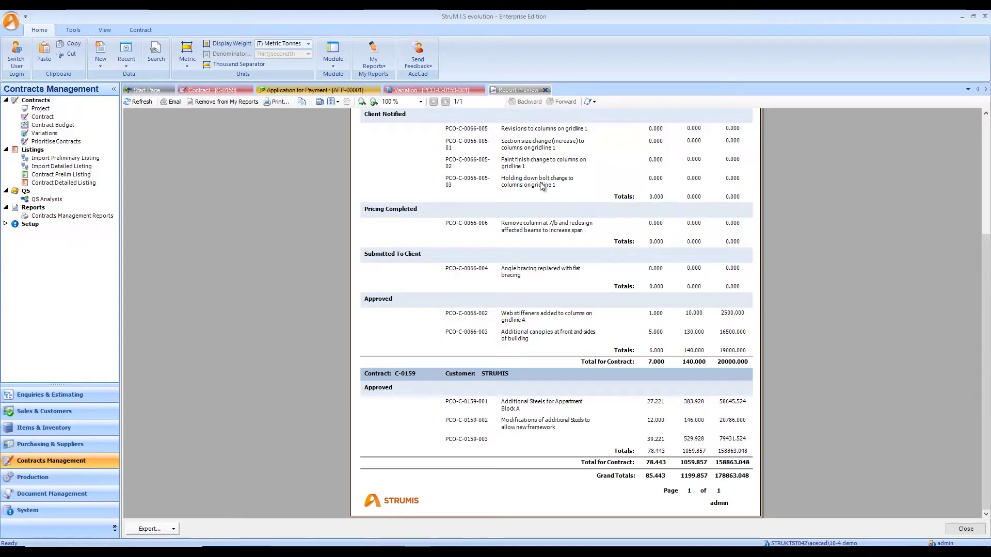
pyautogui.click(545, 90)
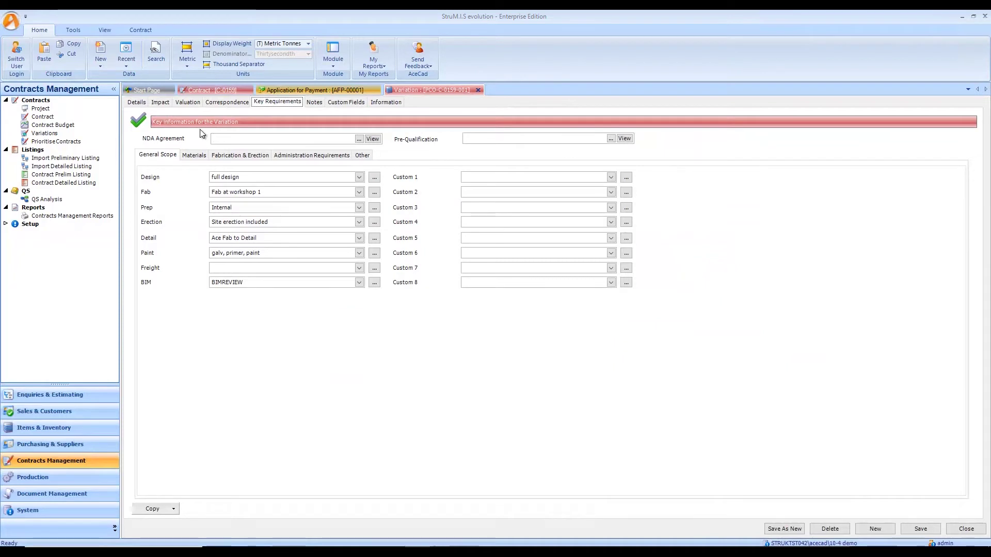
# Step: Show the variation's impact information, then run the Variations Request Report as a preview for contract C-0159 and variation PCO-C-0159-001
pyautogui.click(162, 103)
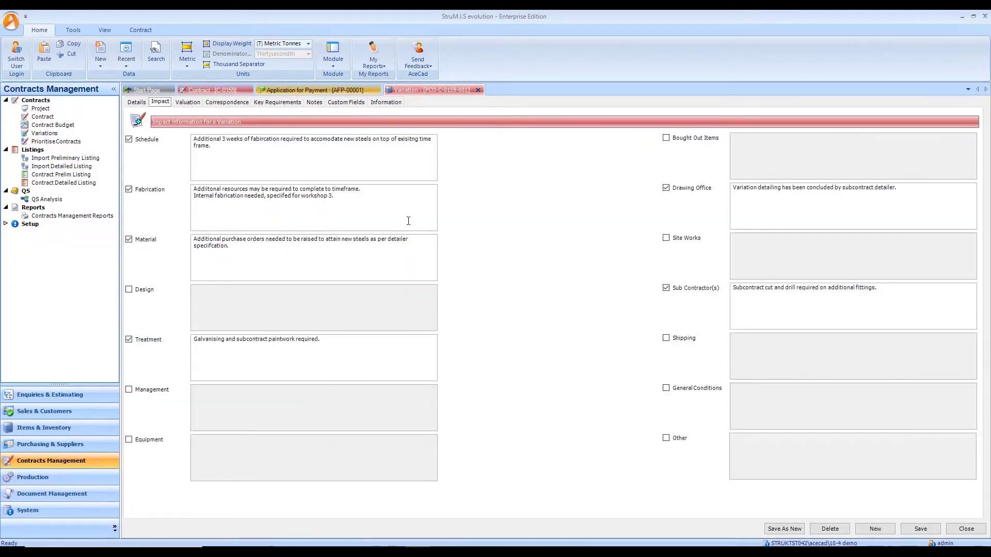
pyautogui.click(375, 63)
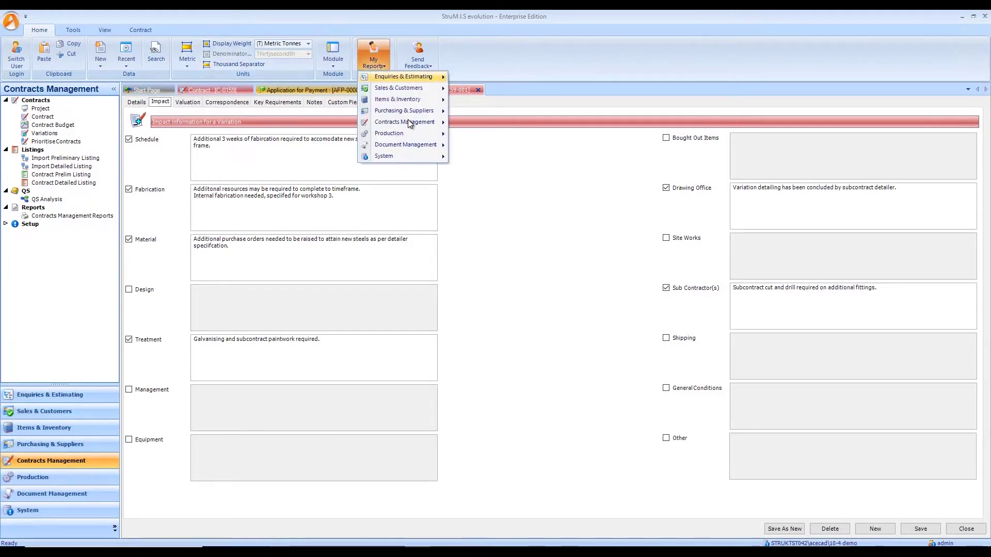
pyautogui.moveTo(408, 121)
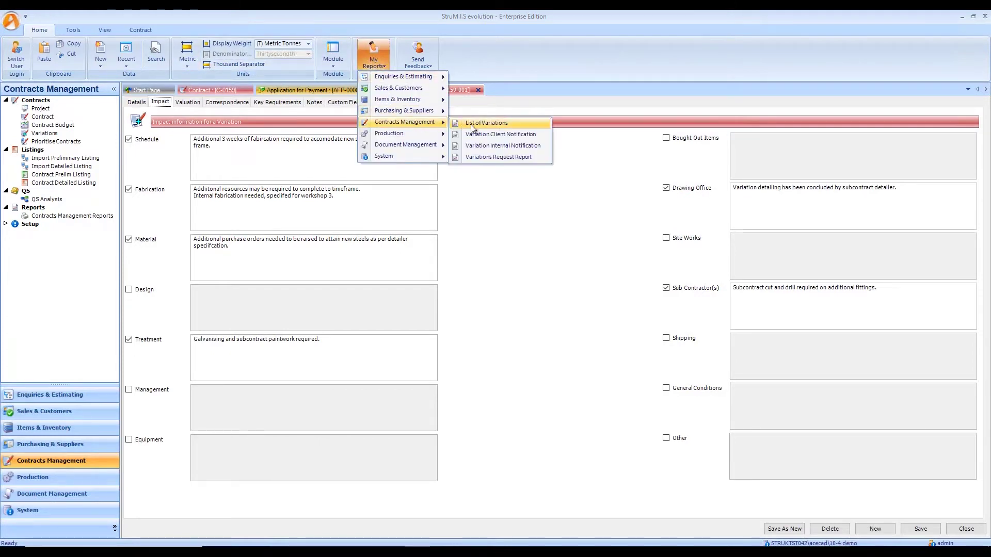
pyautogui.click(515, 159)
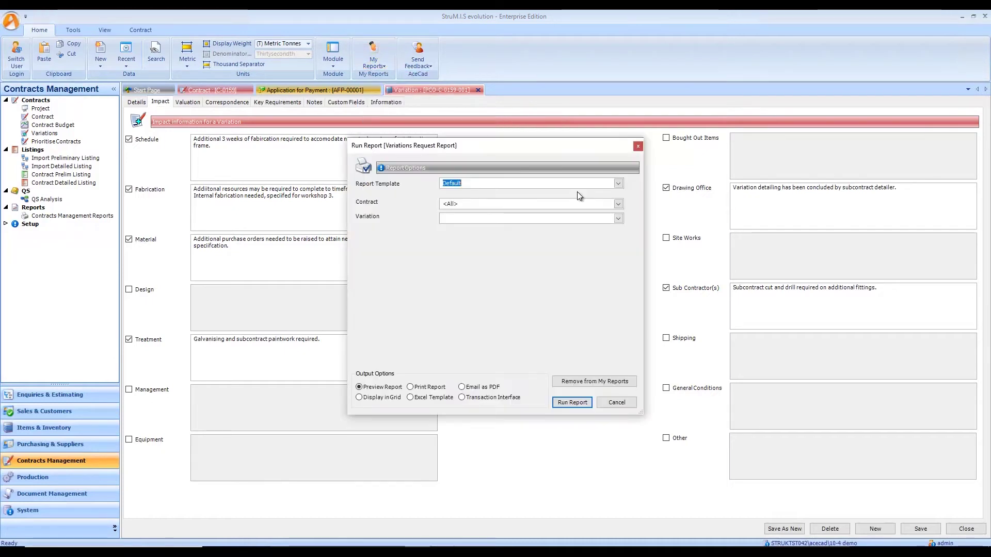
pyautogui.click(618, 203)
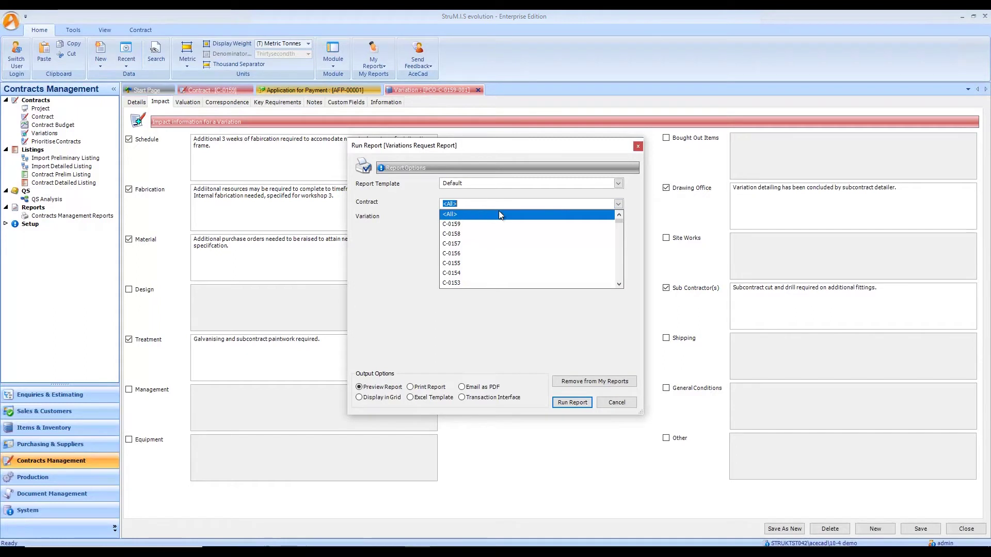
pyautogui.click(457, 226)
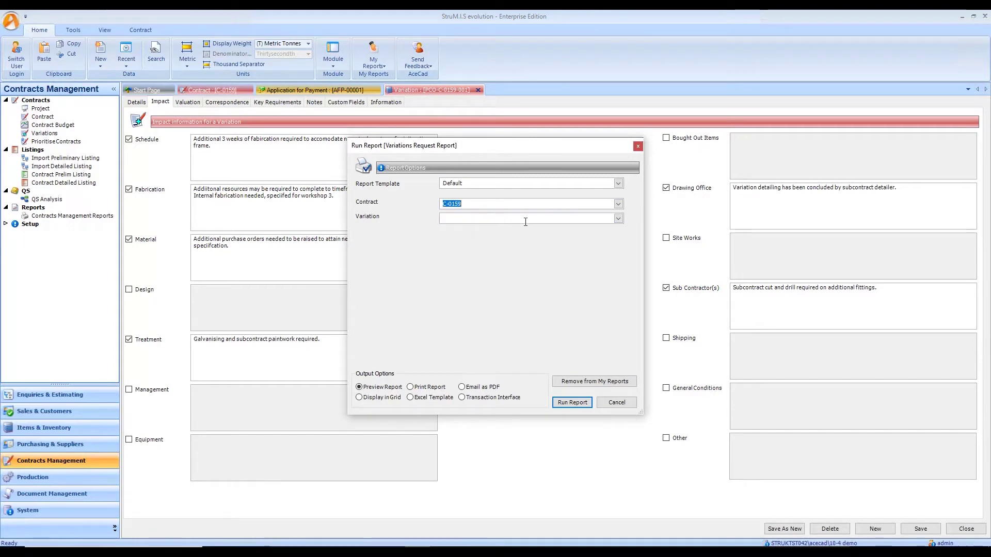
pyautogui.click(618, 218)
pyautogui.click(480, 229)
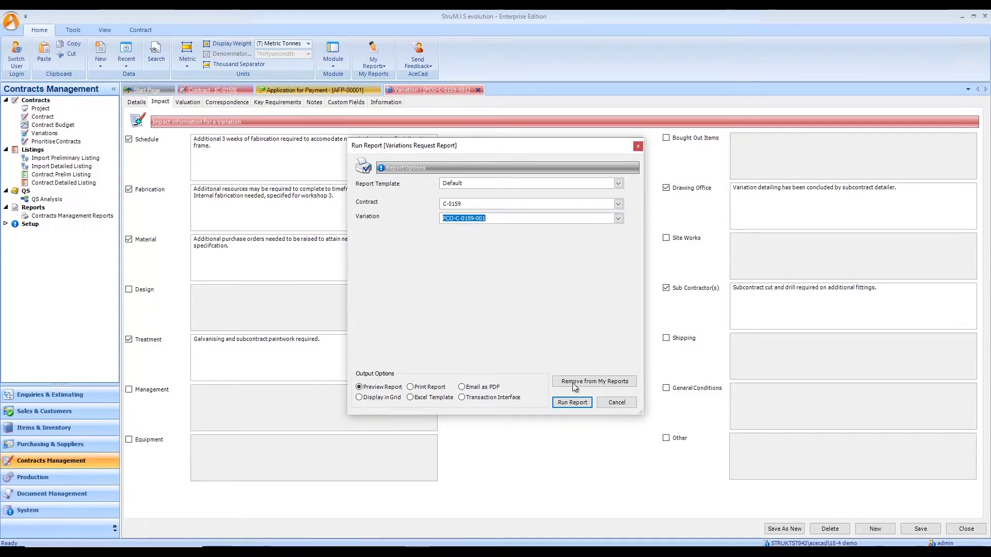
pyautogui.click(572, 402)
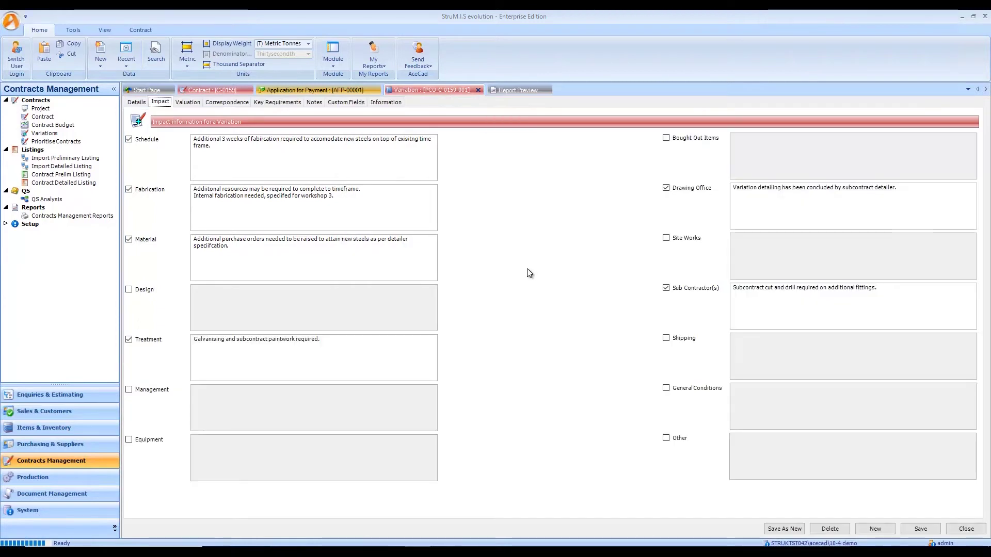
# Step: Compare the previewed variation request with the variation's impact information, review its valuation, and close both the report and the variation
pyautogui.click(519, 90)
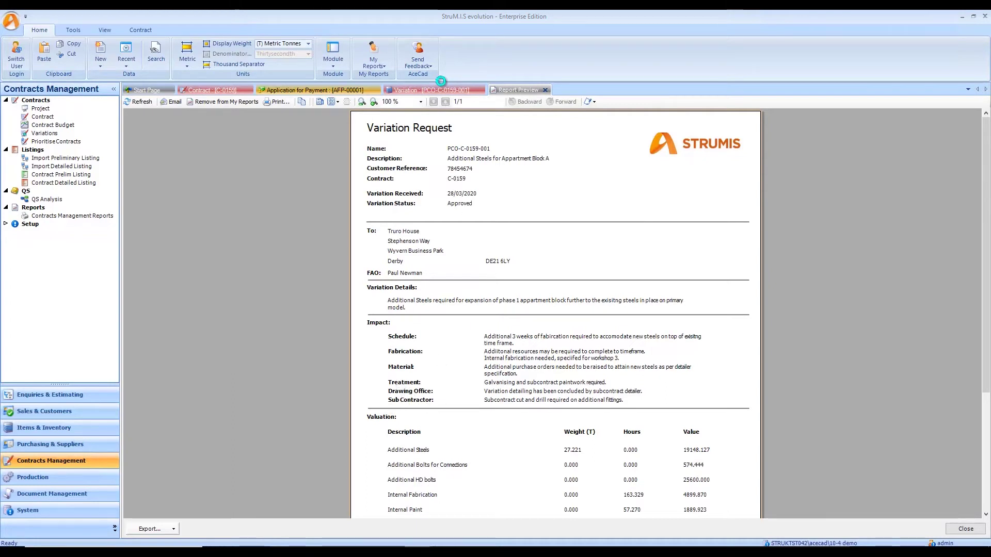
pyautogui.click(439, 88)
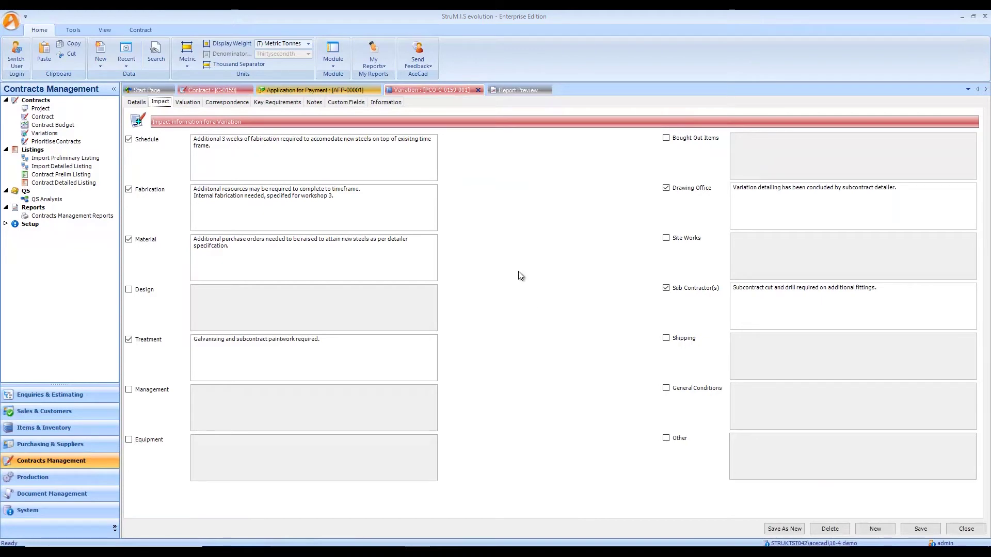
pyautogui.click(524, 91)
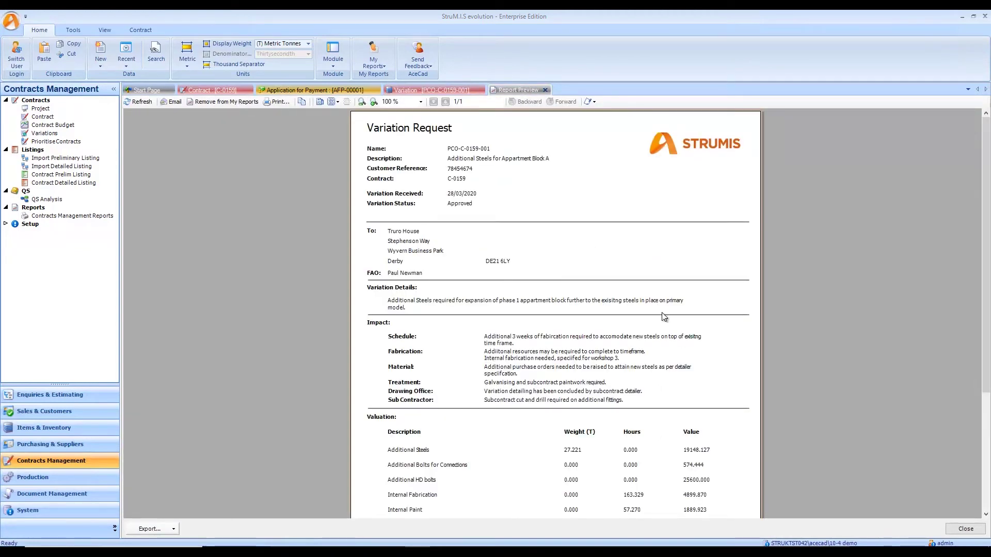
pyautogui.scroll(-2, 666, 317)
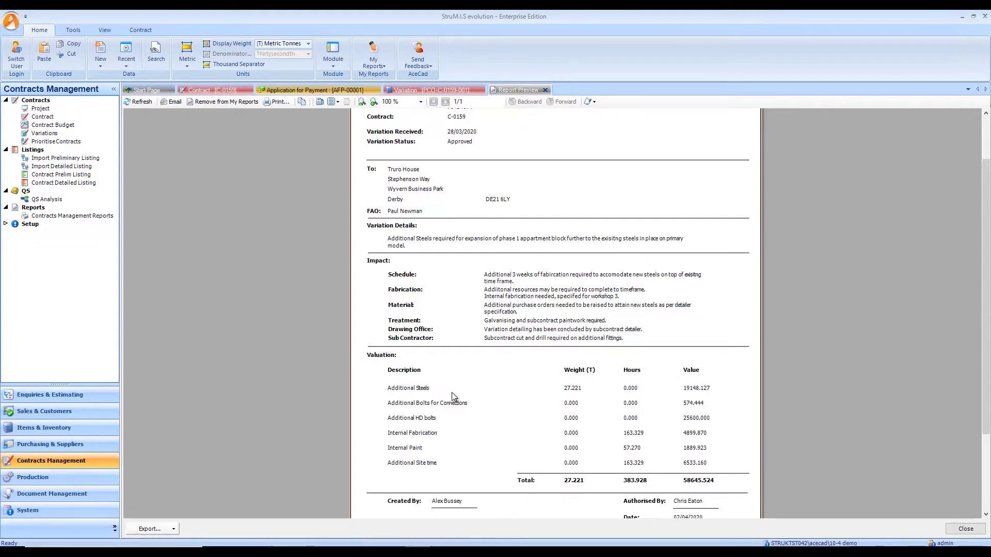
pyautogui.click(545, 89)
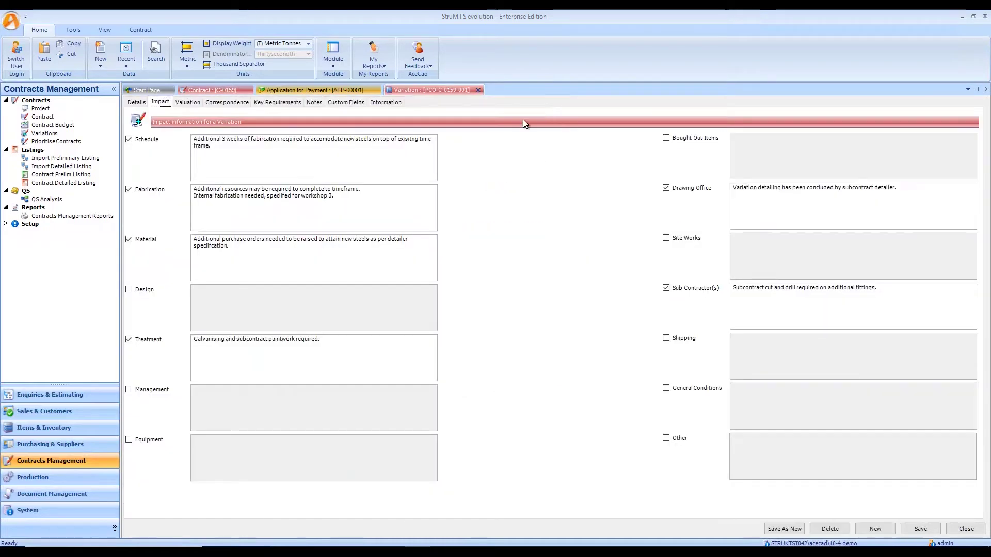
pyautogui.click(478, 90)
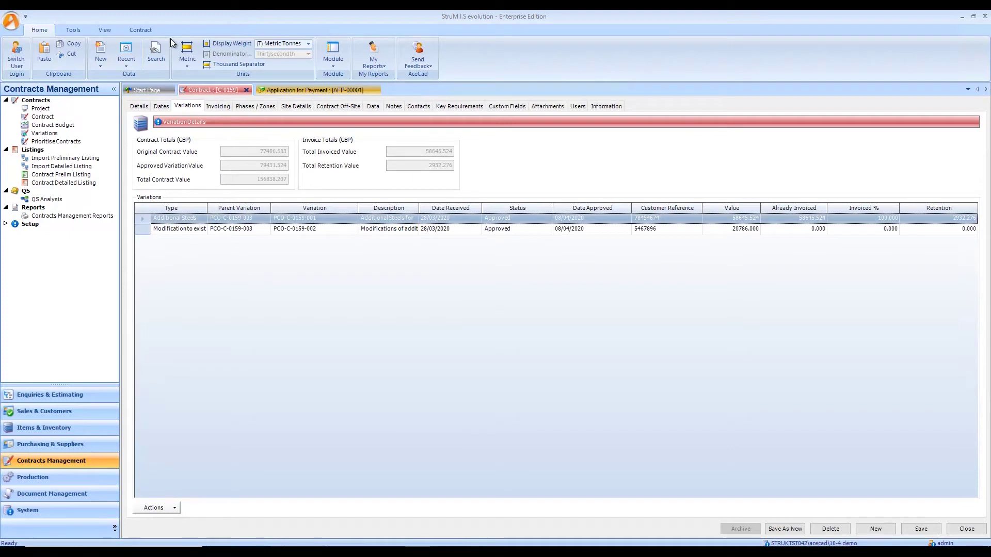
# Step: Add variation PCO-C-0159-001 from the contract to application for payment AFP-00001 and save the application
pyautogui.click(144, 32)
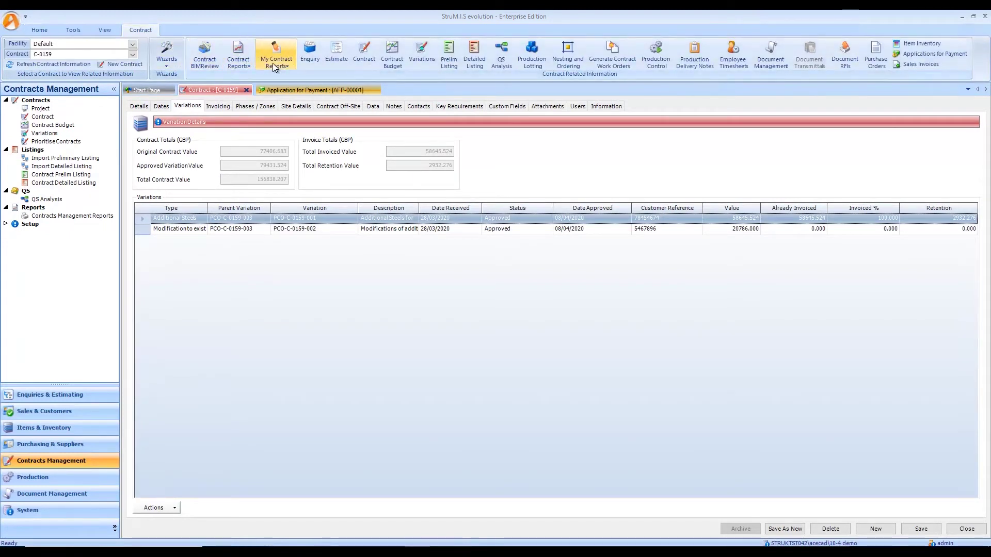
pyautogui.click(310, 89)
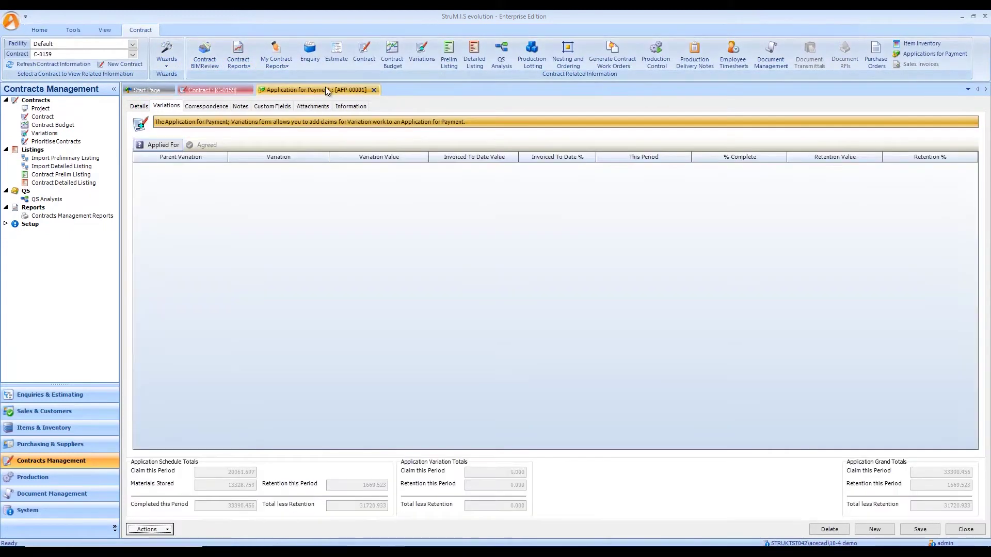
pyautogui.click(162, 531)
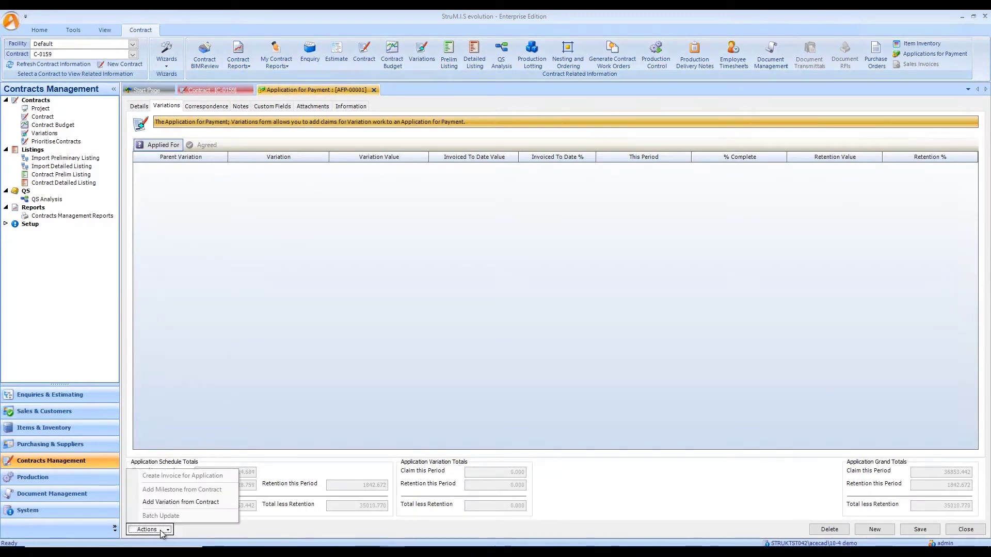
pyautogui.click(176, 503)
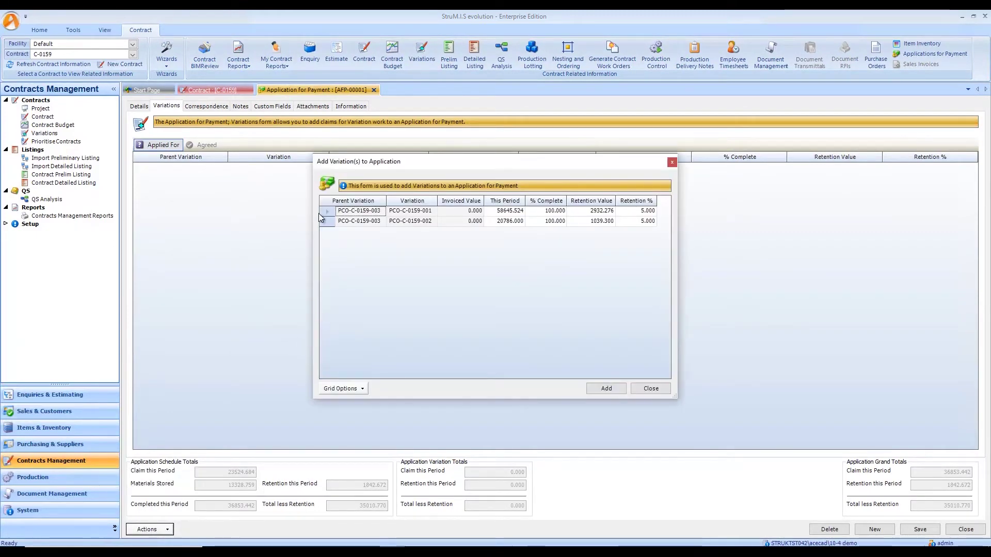
pyautogui.click(327, 211)
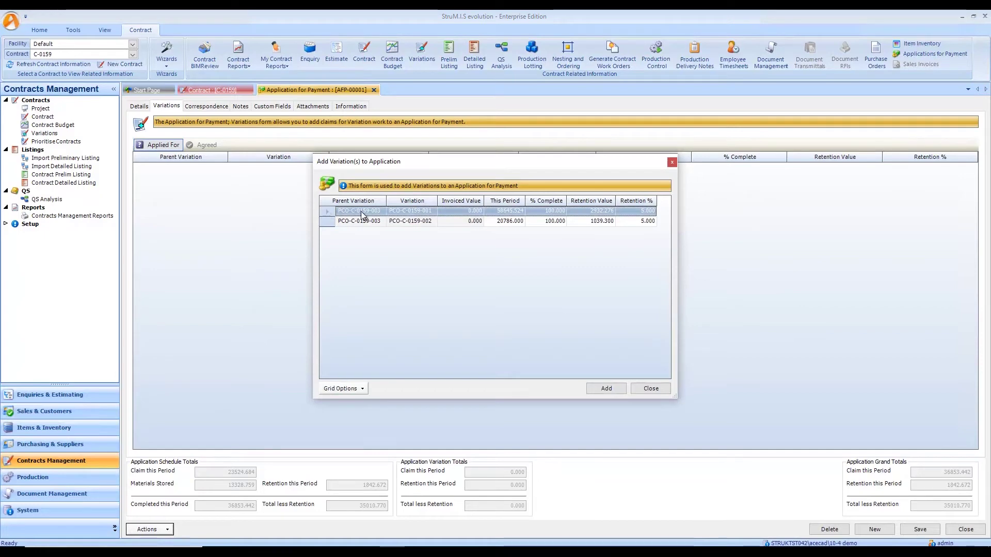
pyautogui.click(603, 390)
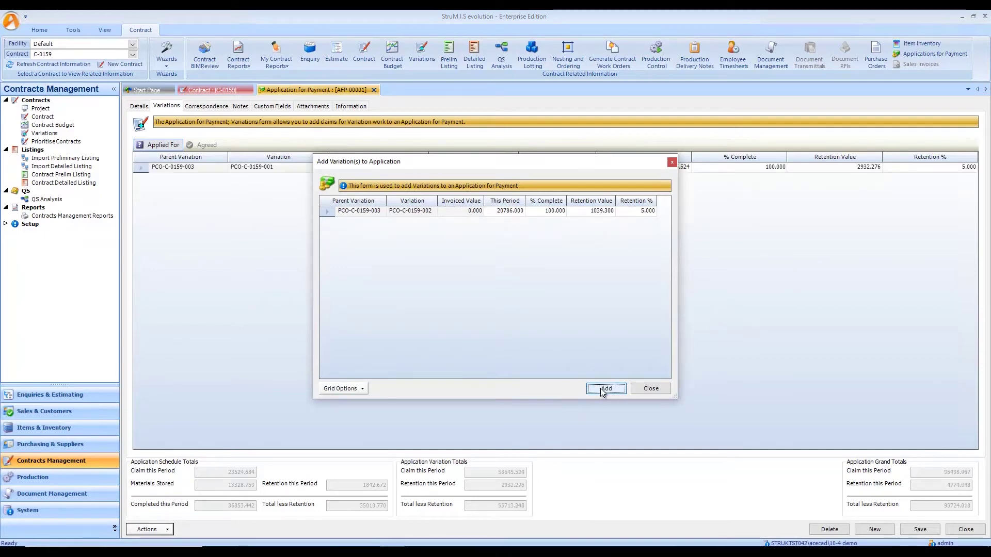
pyautogui.click(652, 388)
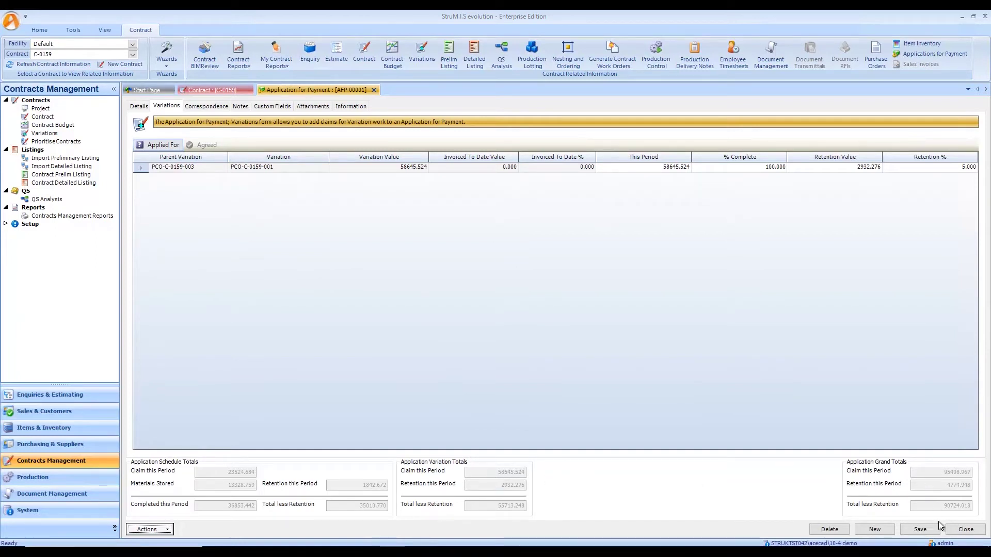
pyautogui.click(921, 530)
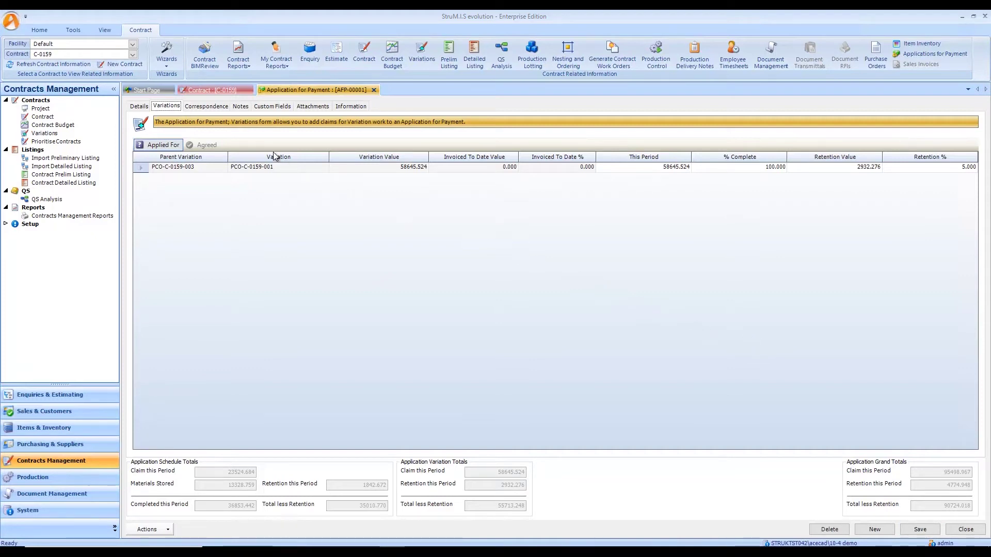
# Step: Attach the existing RFI-[C-0159]-000000001 to the application for payment's correspondence
pyautogui.click(208, 107)
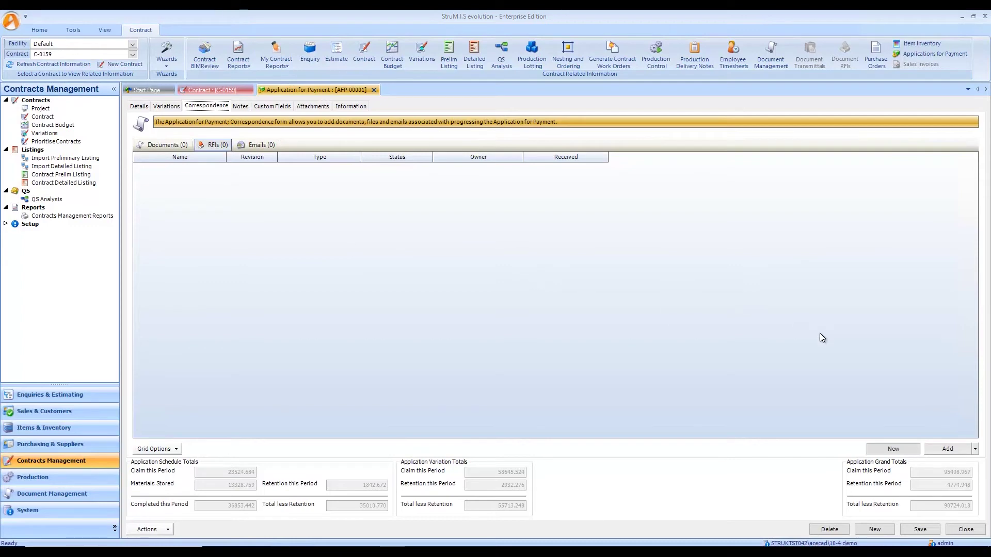
pyautogui.click(950, 447)
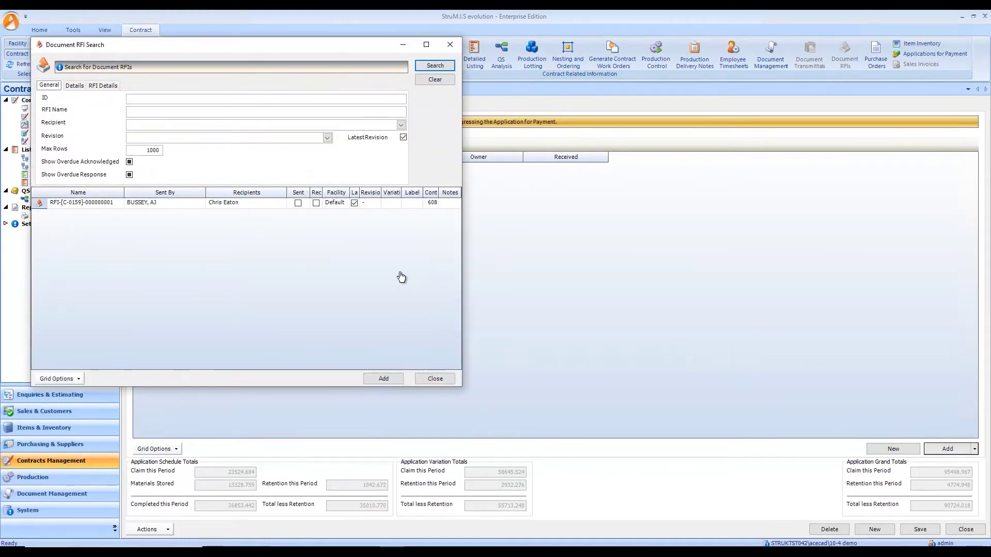
pyautogui.click(86, 206)
pyautogui.click(380, 380)
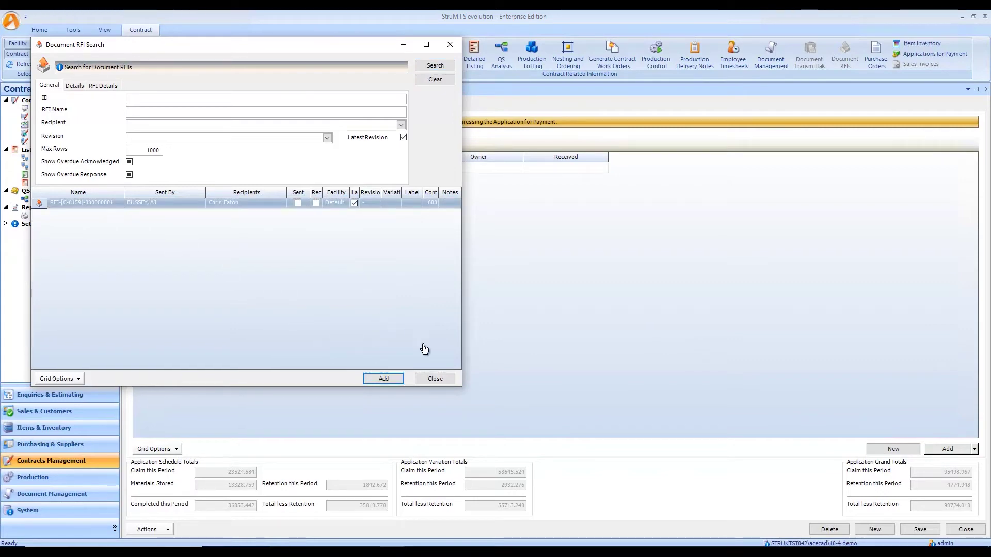
pyautogui.click(450, 380)
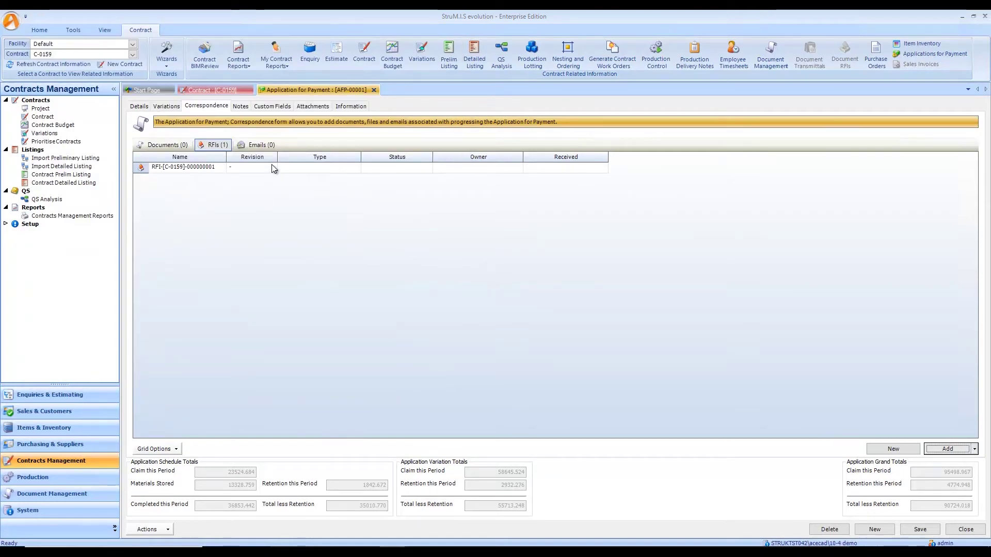
# Step: Examine the new document form, the RFI wizard and the emails list in the application's correspondence without creating anything
pyautogui.click(165, 145)
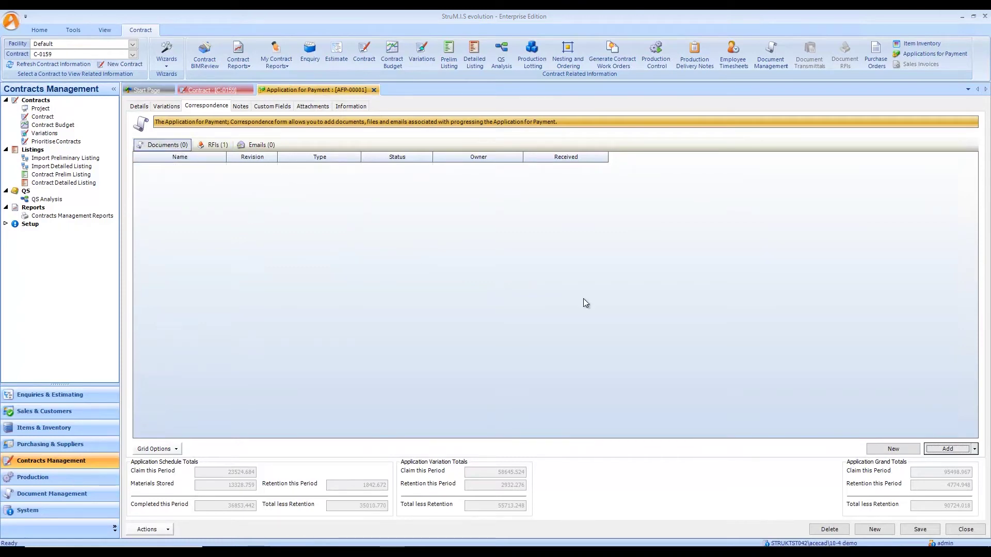
pyautogui.click(897, 449)
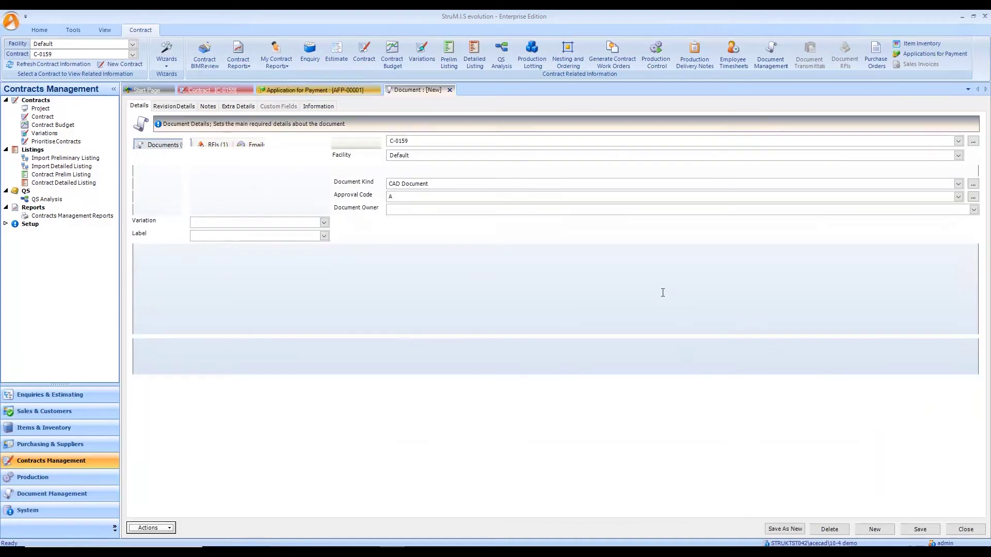
pyautogui.click(450, 90)
pyautogui.click(502, 316)
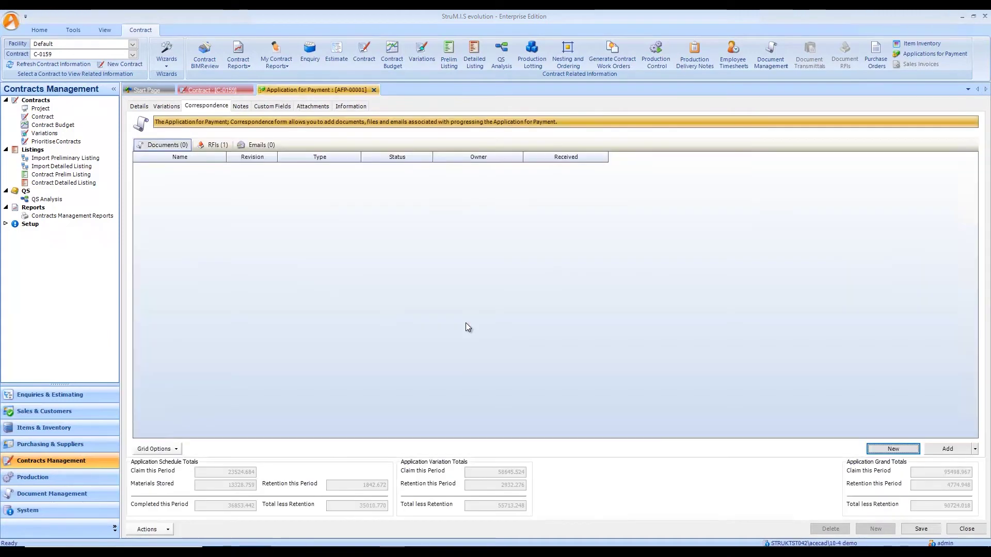
pyautogui.click(211, 146)
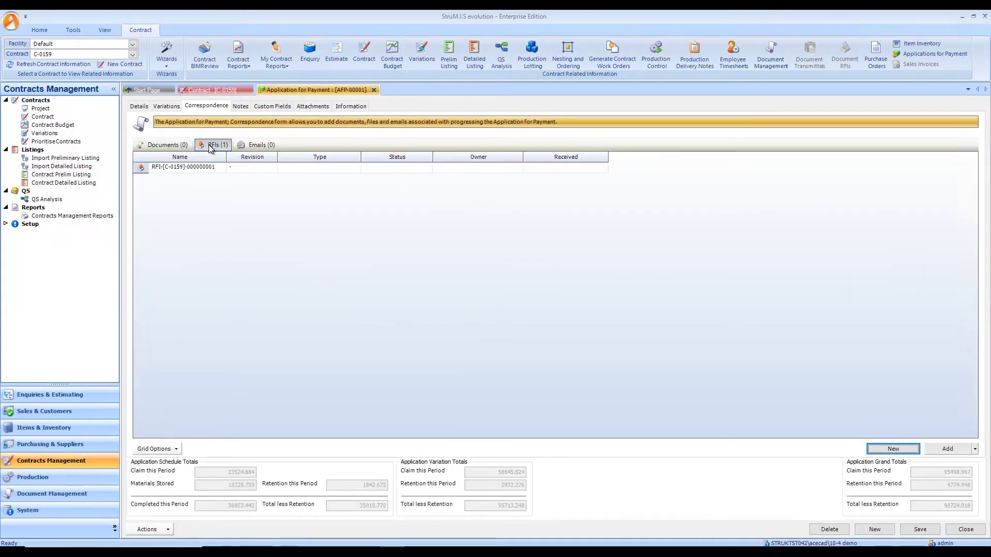
pyautogui.click(900, 450)
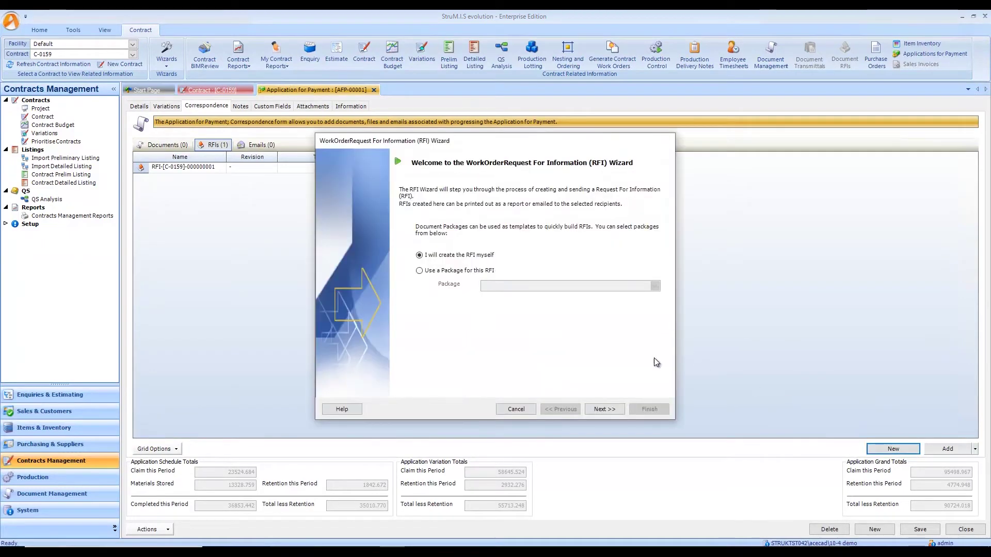
pyautogui.click(511, 410)
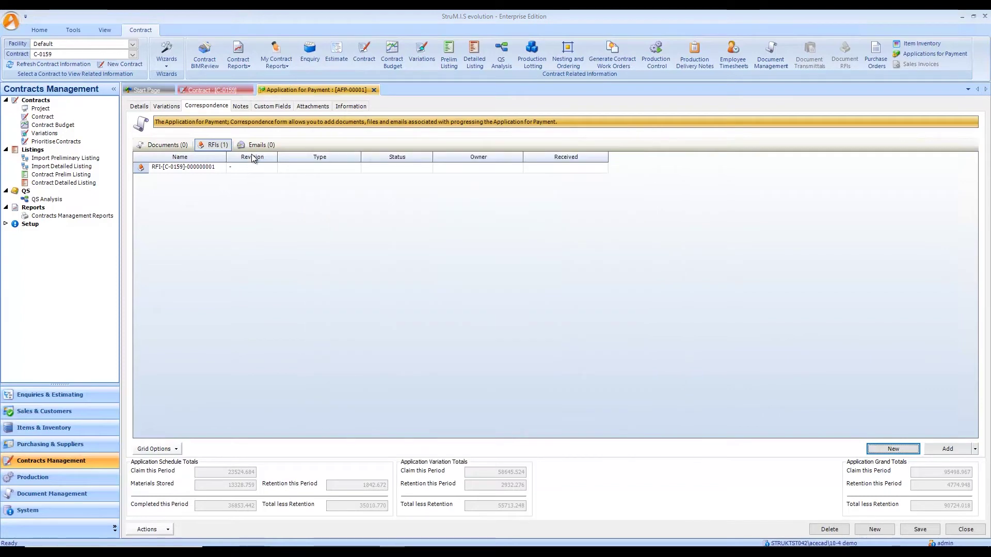
pyautogui.click(256, 146)
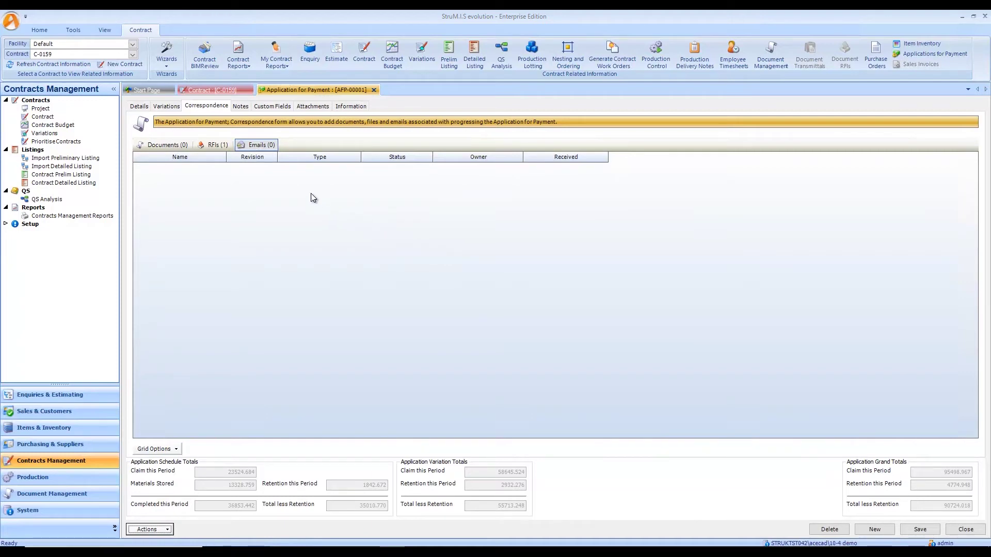
# Step: Set the status of application for payment AFP-00001 to Submitted to Client and save it
pyautogui.click(139, 107)
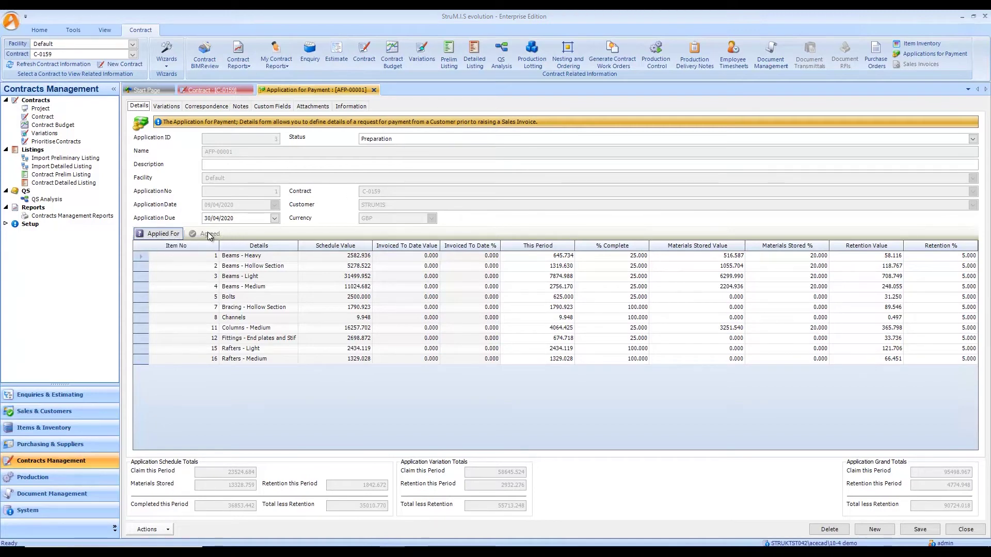
pyautogui.click(376, 138)
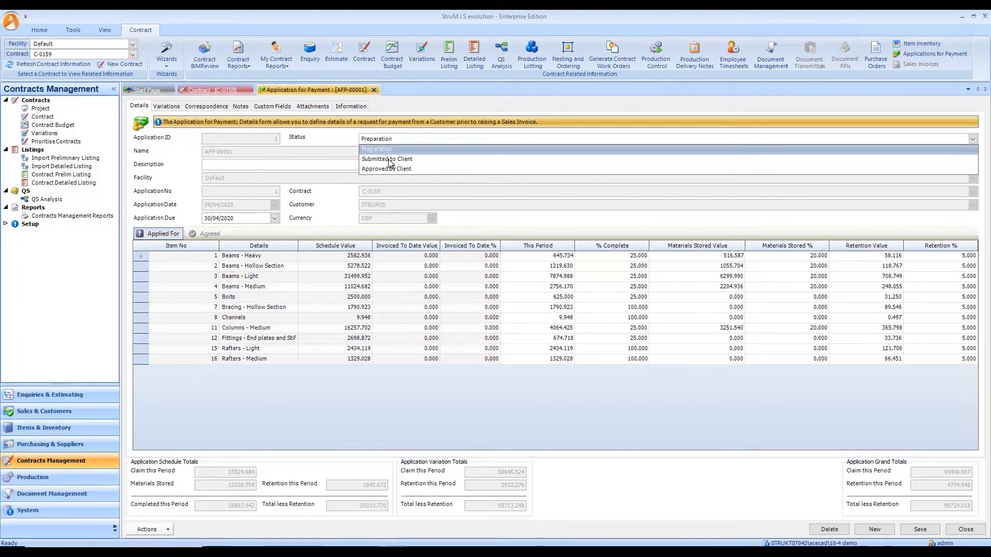
pyautogui.click(390, 160)
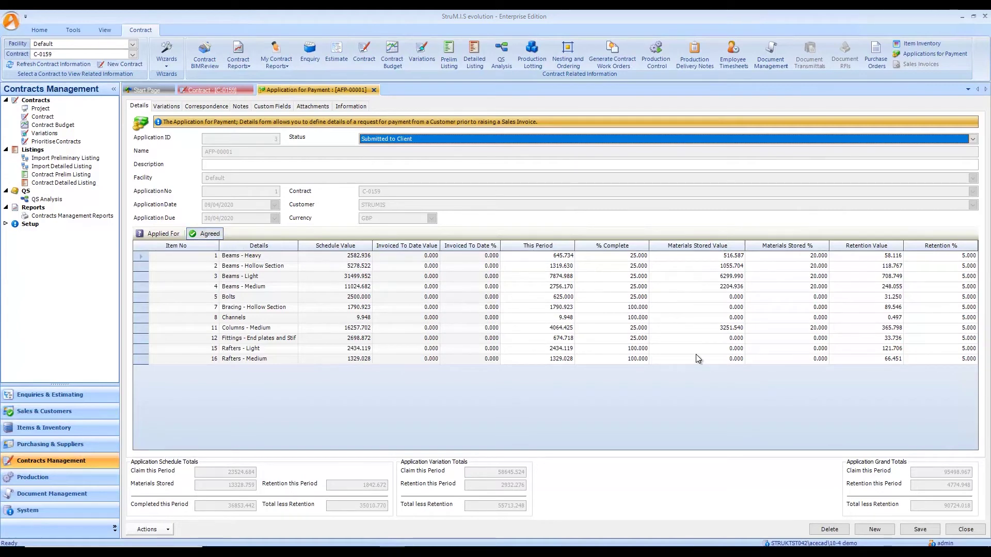
pyautogui.click(931, 527)
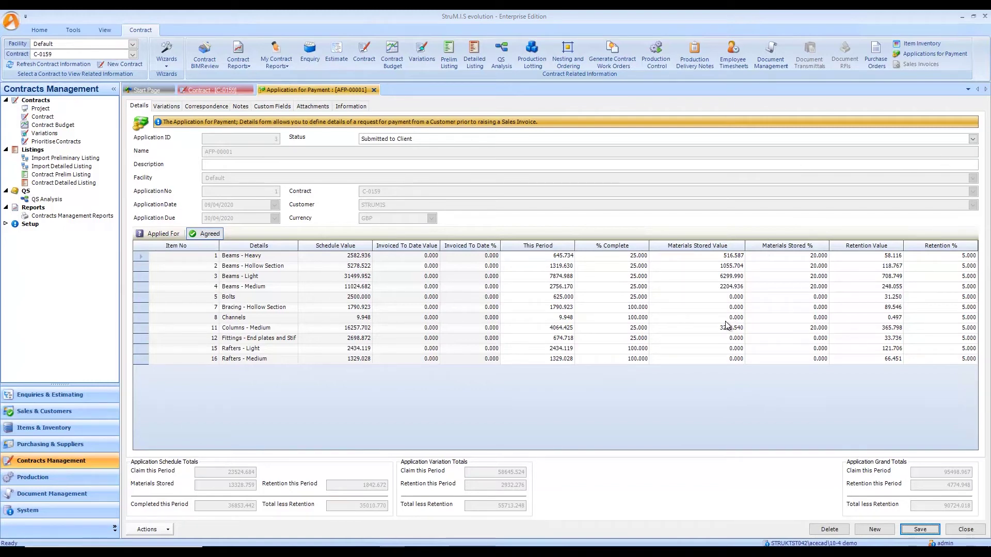
# Step: Set the agreed values of the Beams - Heavy item to 20% complete and 15% materials stored
pyautogui.click(627, 256)
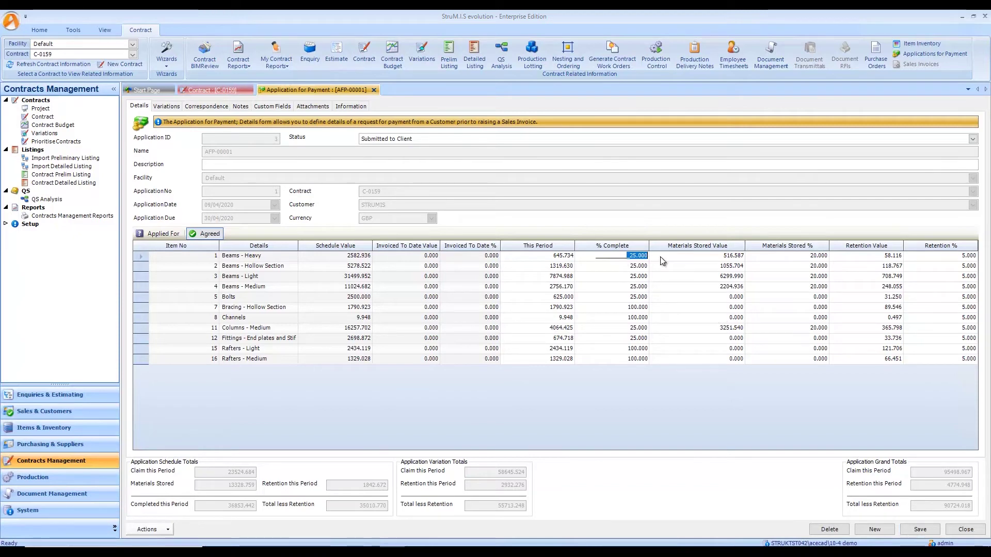
pyautogui.write('20')
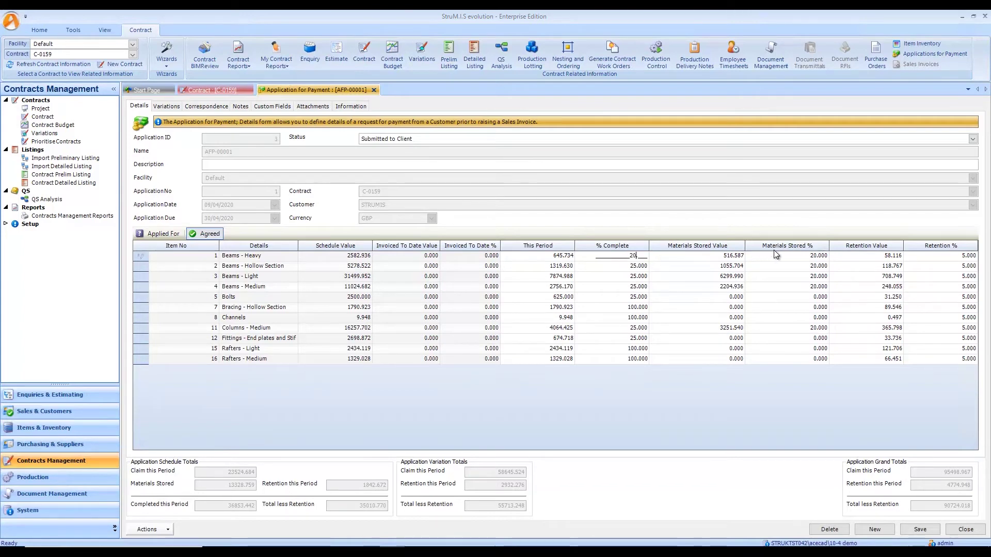
pyautogui.click(792, 256)
pyautogui.write('15')
pyautogui.click(796, 267)
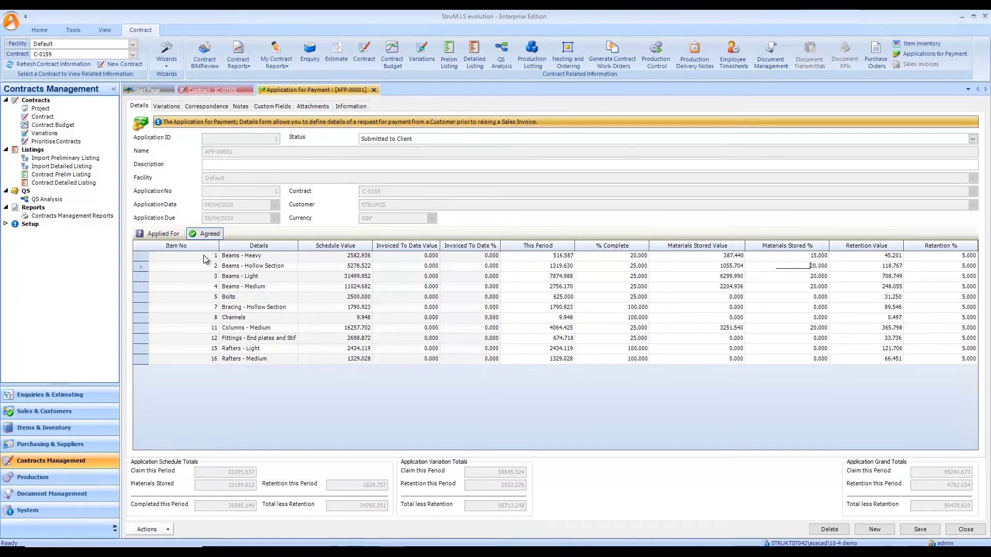
# Step: Check which actions are available for the first three agreed items, Beams - Heavy to Beams - Light, without applying a batch update
pyautogui.moveTo(139, 257); pyautogui.dragTo(145, 274)
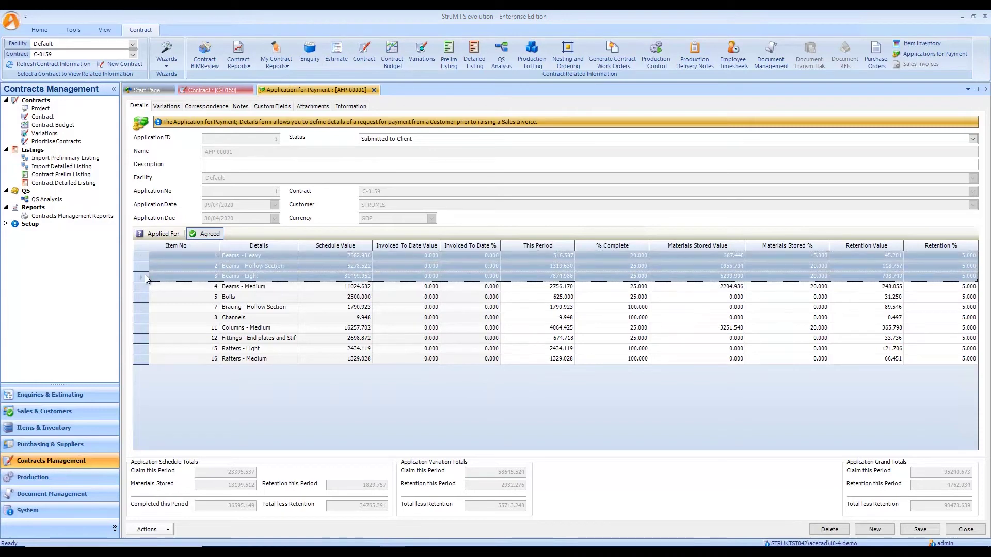
pyautogui.click(146, 528)
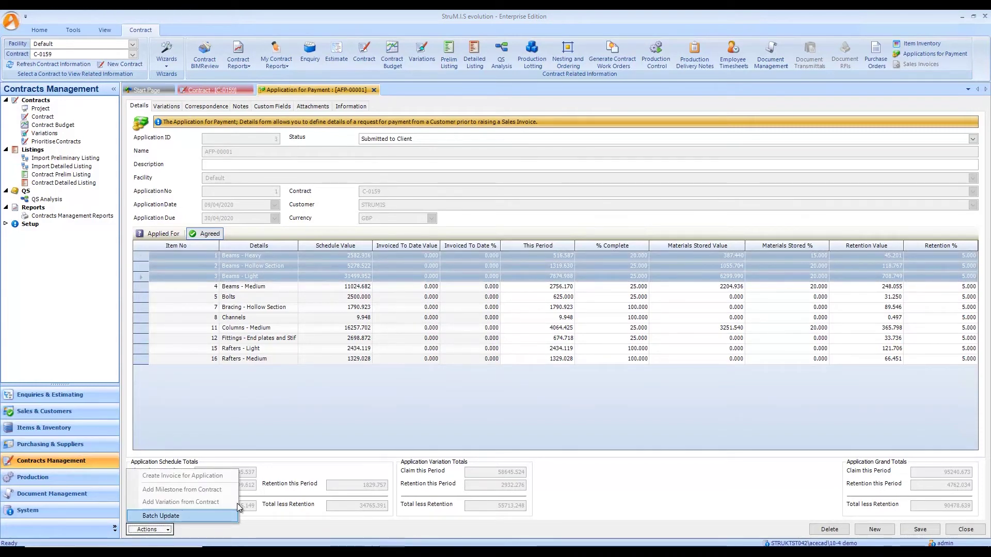
pyautogui.click(688, 293)
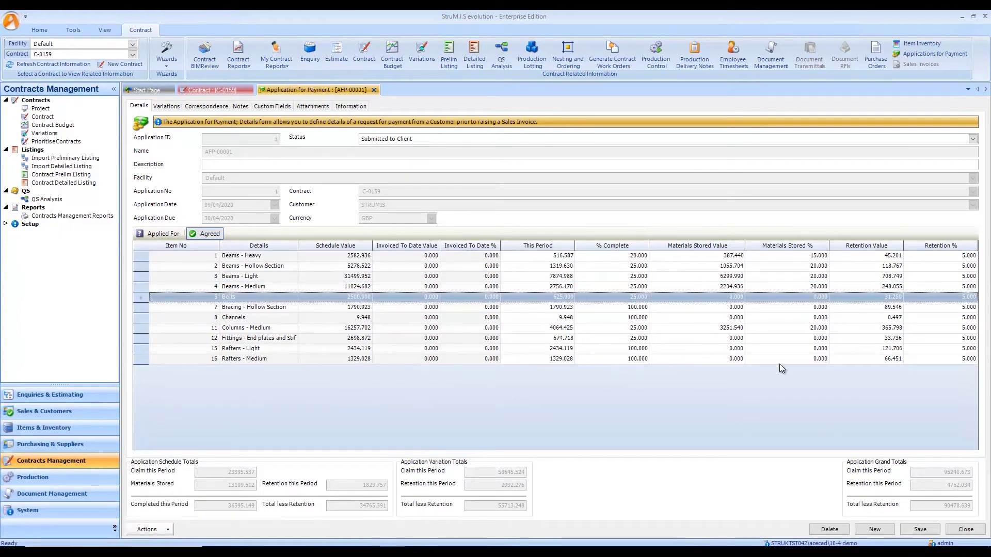
# Step: Save the agreed values, set the application's status to Approved by Client and save it again
pyautogui.click(905, 528)
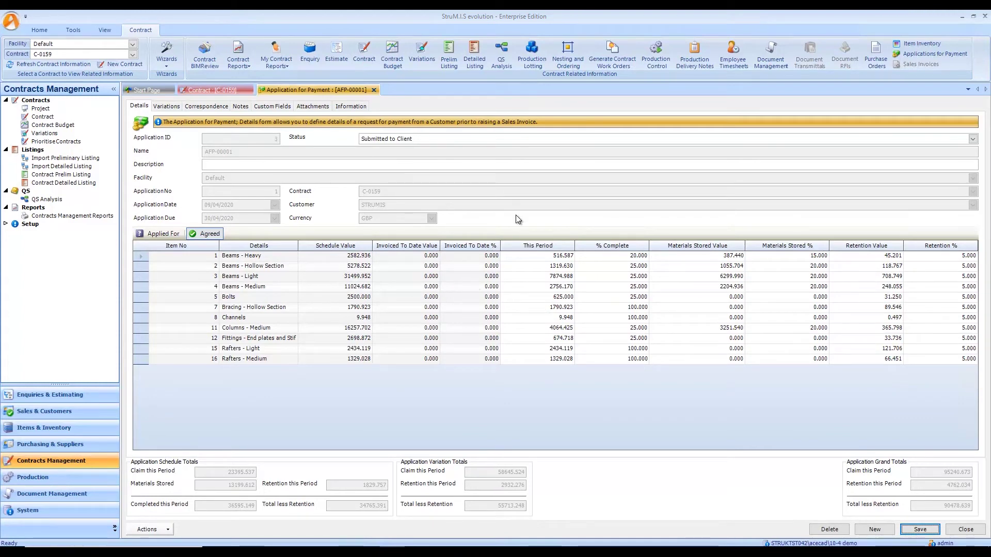
pyautogui.click(400, 137)
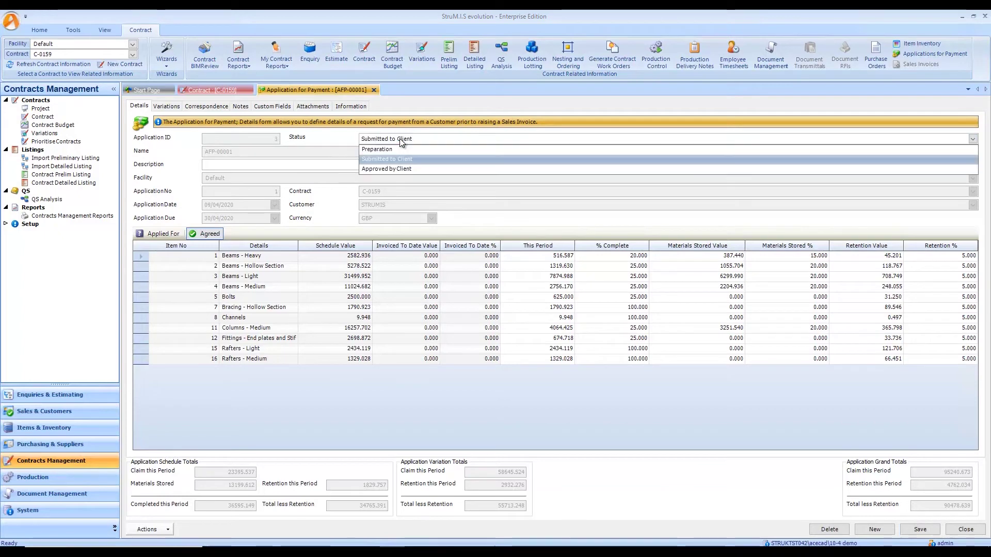
pyautogui.click(383, 170)
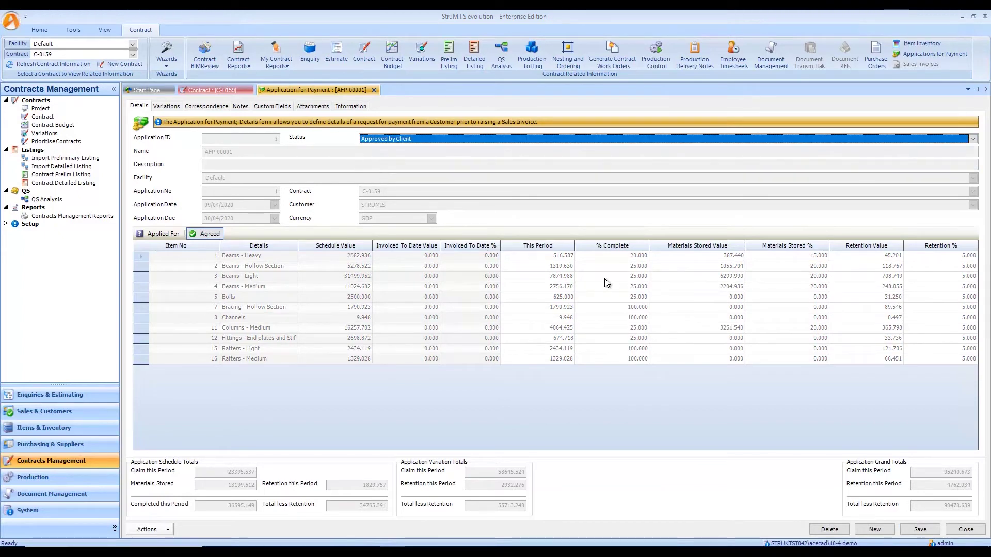
pyautogui.click(919, 530)
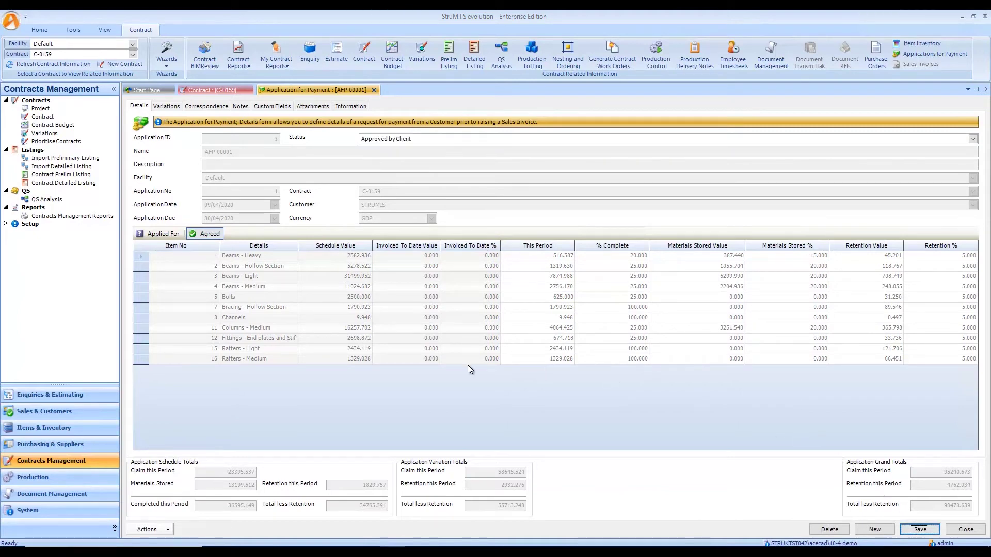
# Step: Create an invoice for the approved application and review the new sales invoice's details and progress billing
pyautogui.click(148, 529)
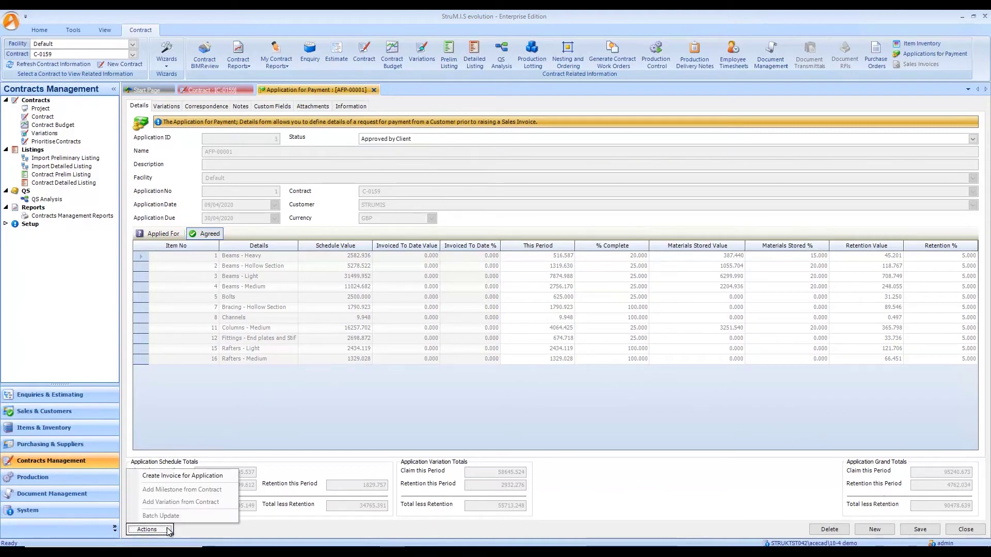
pyautogui.click(188, 476)
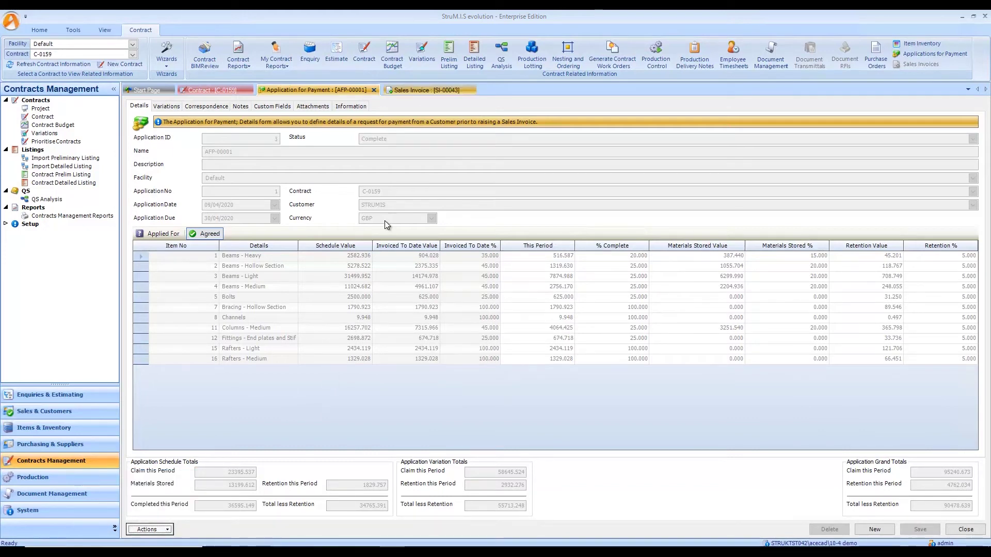
pyautogui.moveTo(432, 91)
pyautogui.click(440, 91)
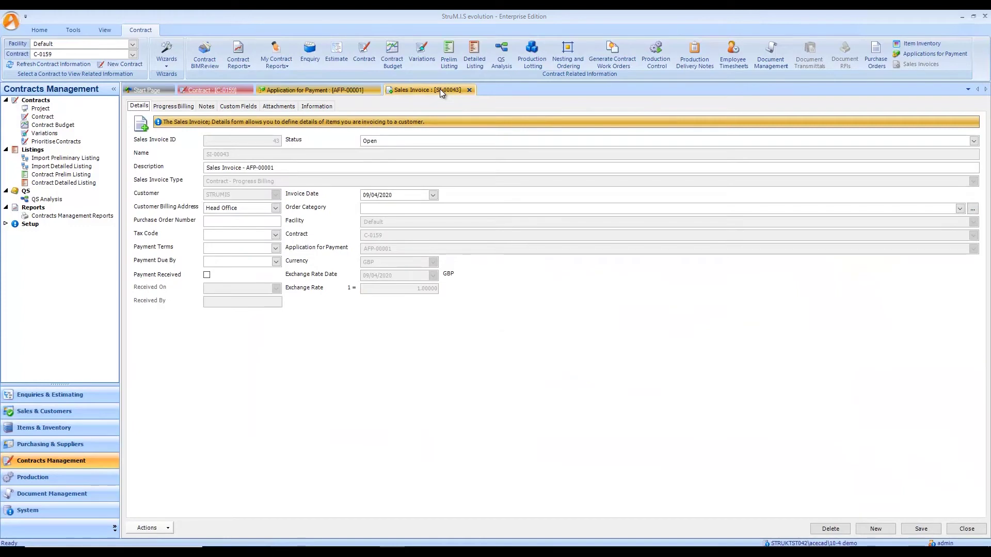
pyautogui.click(182, 108)
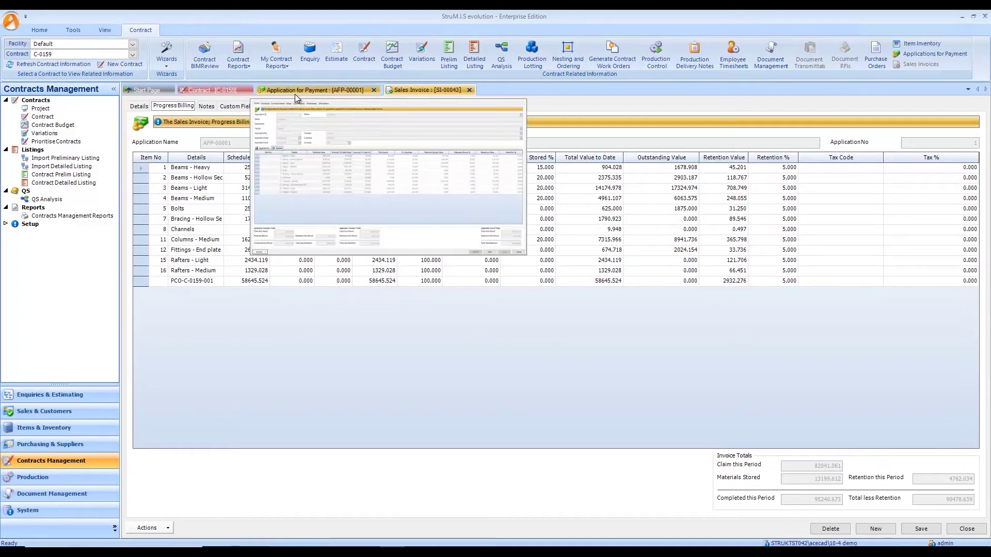
# Step: Set the sales invoice's status to Approved and save the invoice
pyautogui.click(137, 107)
pyautogui.click(401, 141)
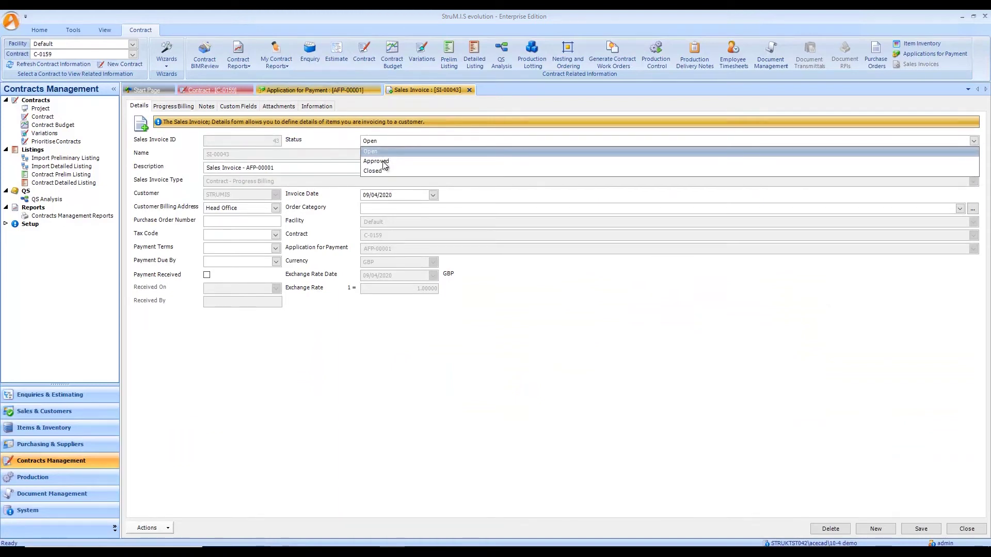
pyautogui.click(385, 161)
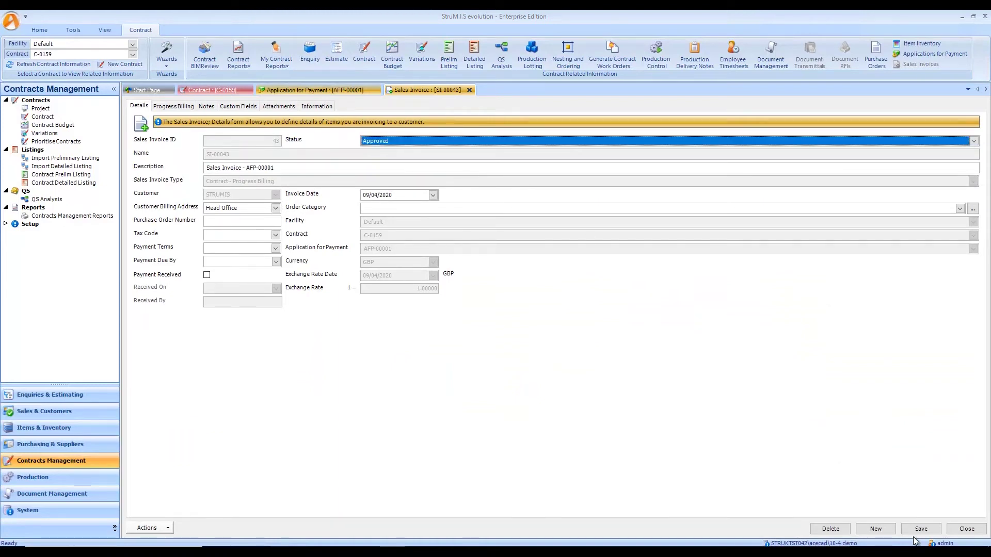
pyautogui.click(925, 527)
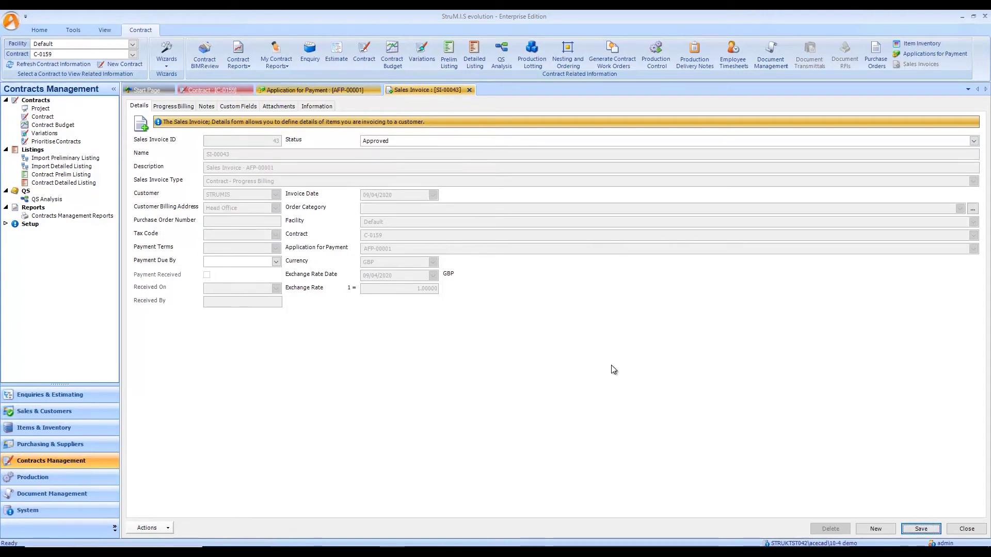
# Step: Set the approved sales invoice's status to Closed and save it
pyautogui.click(369, 146)
pyautogui.click(375, 167)
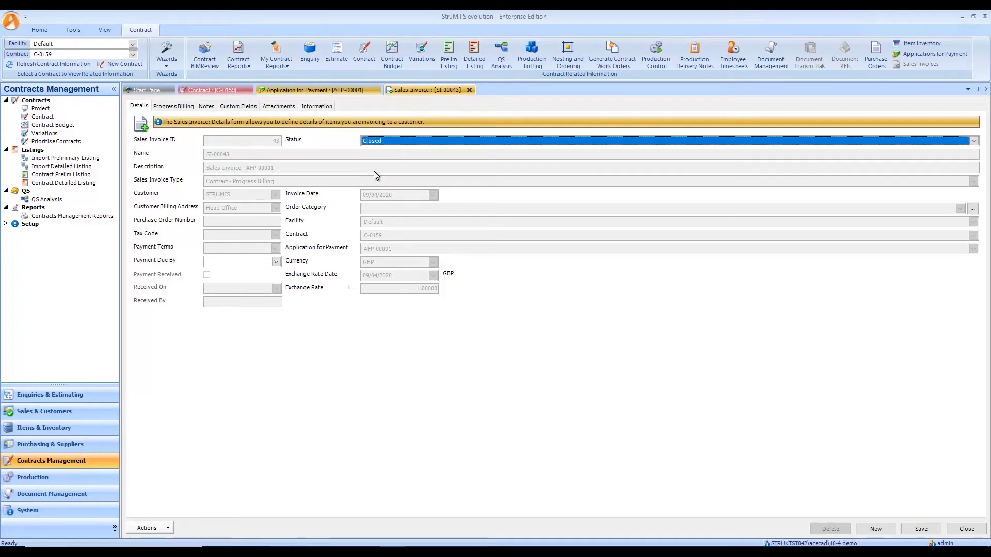
pyautogui.click(921, 528)
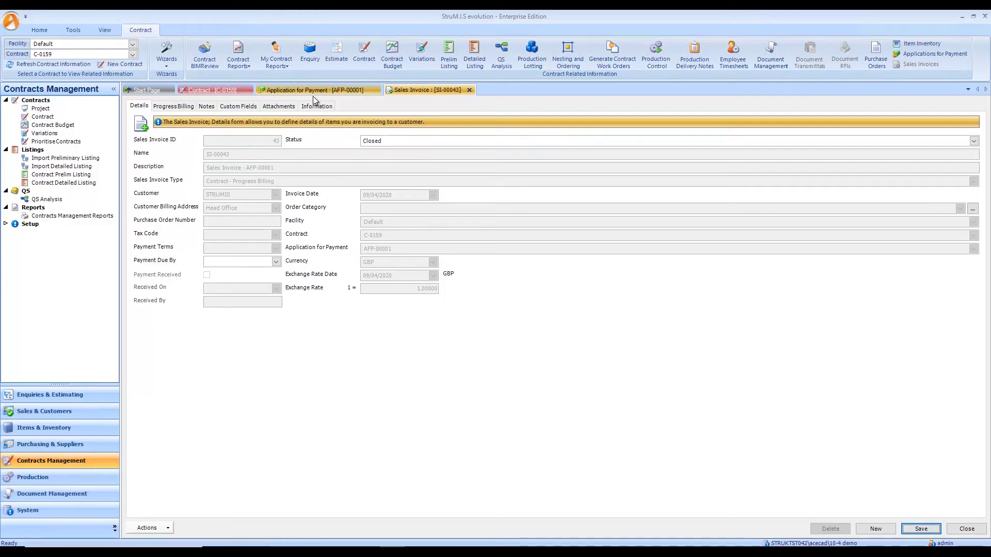
# Step: Review the invoicing totals of contract C-0159 and compare them with its entry in the contract search list
pyautogui.click(223, 90)
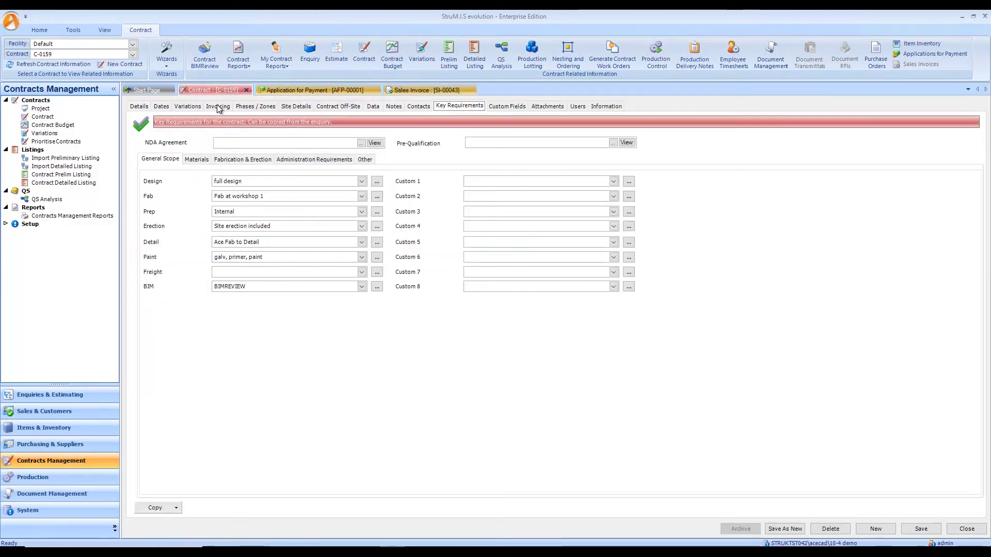
pyautogui.click(219, 107)
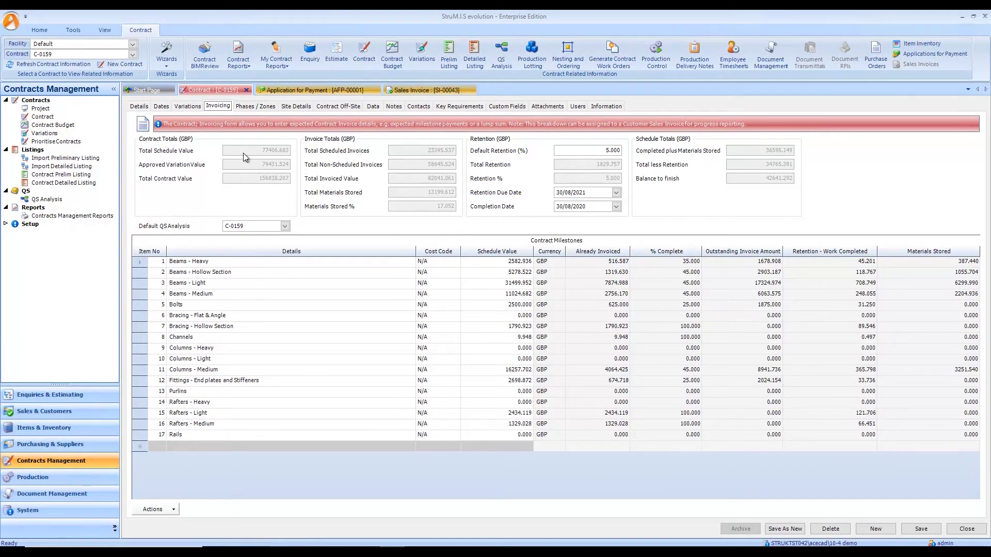
pyautogui.click(48, 117)
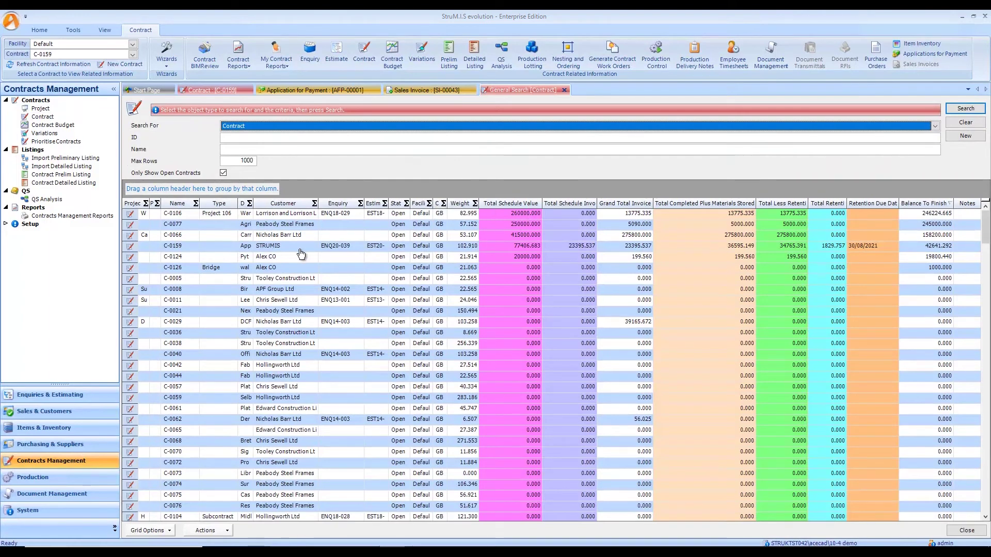
pyautogui.click(281, 249)
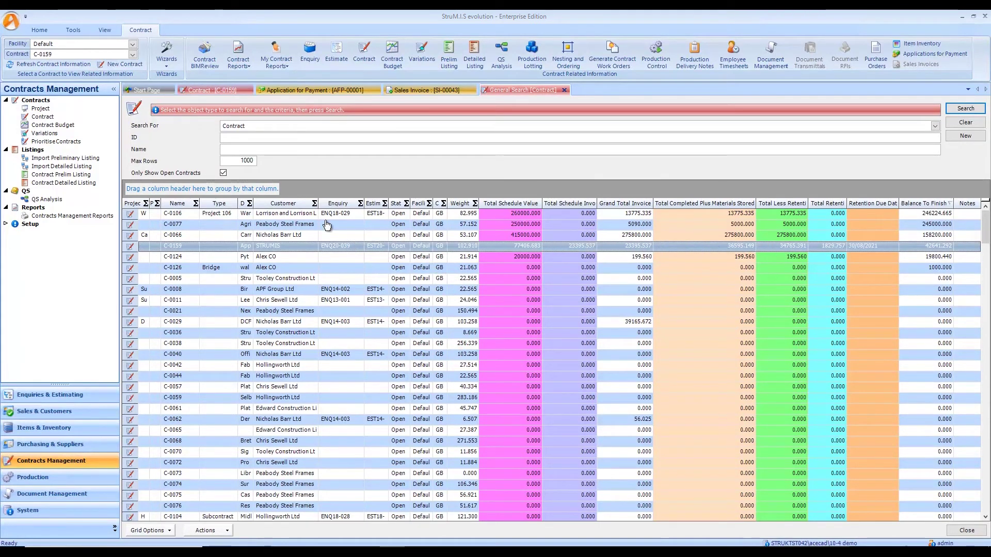
# Step: Release 1000 of the materials stored value from the Beams - Medium milestone in contract C-0159's invoicing
pyautogui.click(223, 94)
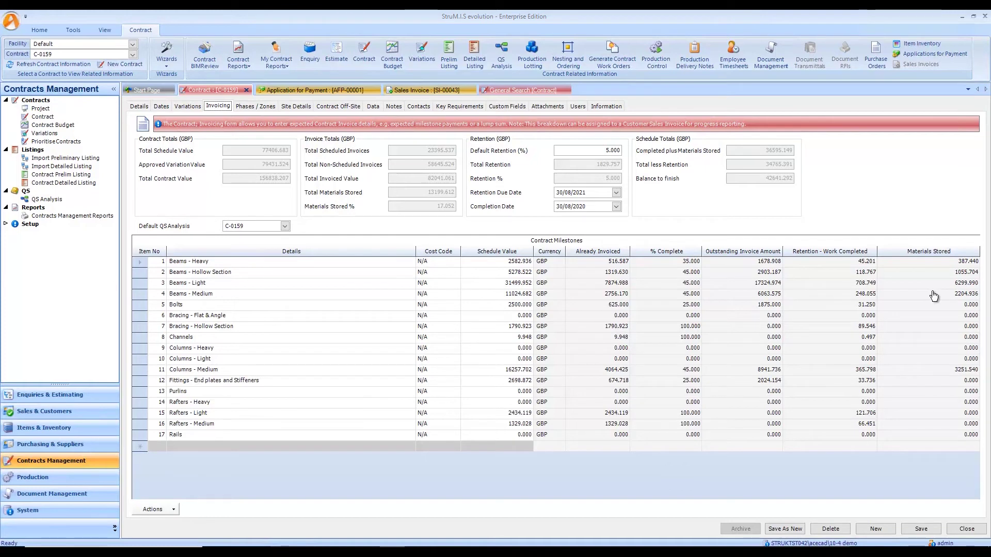
pyautogui.click(144, 296)
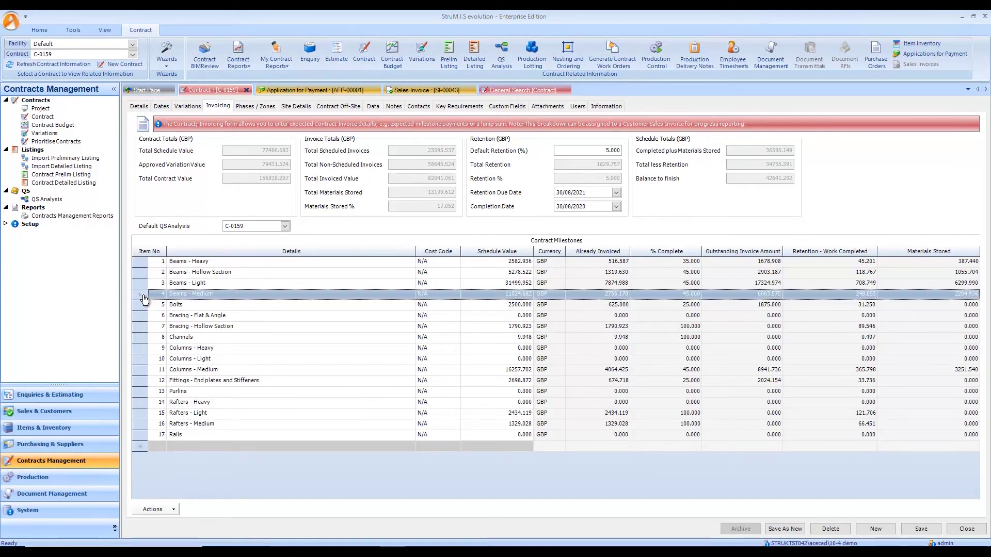
pyautogui.rightClick(200, 300)
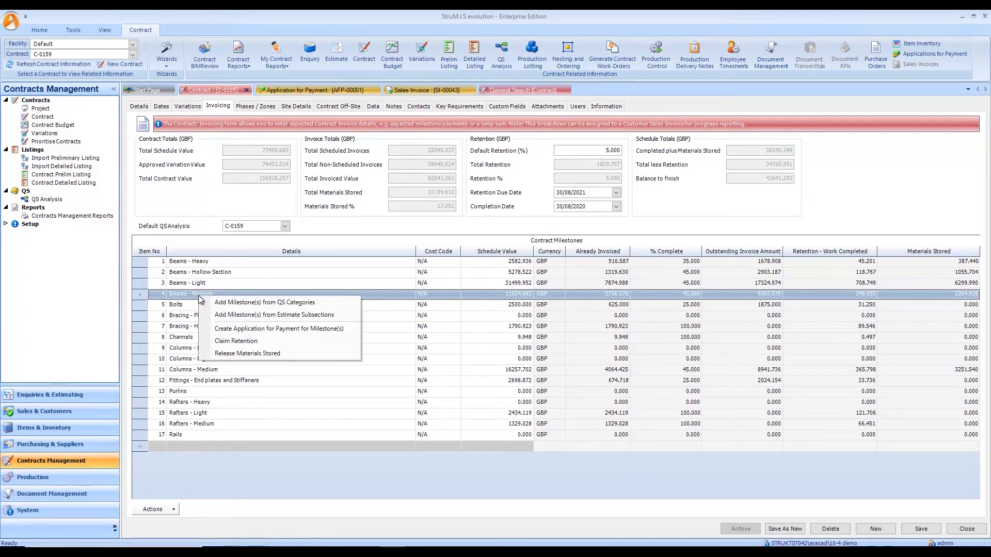
pyautogui.click(252, 355)
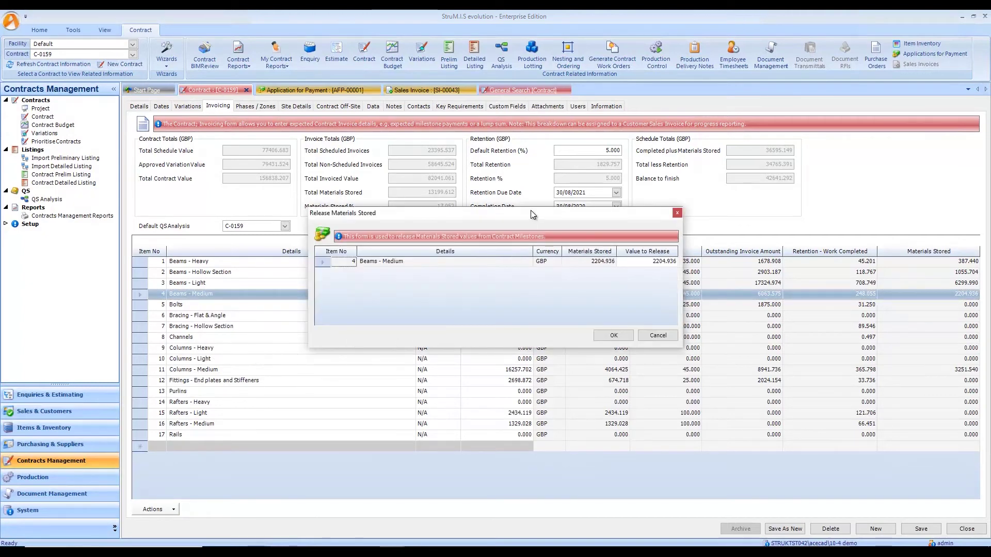
pyautogui.moveTo(535, 215); pyautogui.dragTo(627, 309)
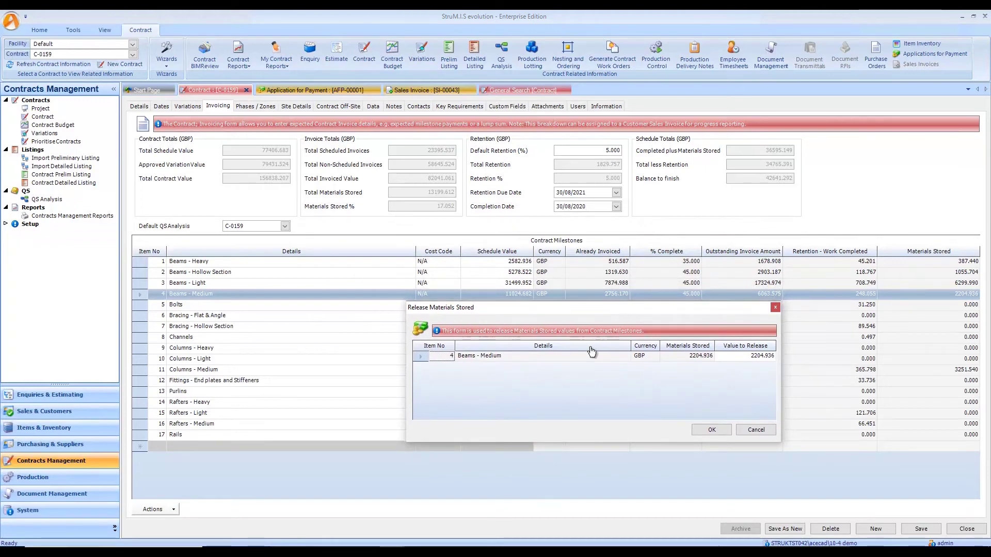
pyautogui.click(424, 357)
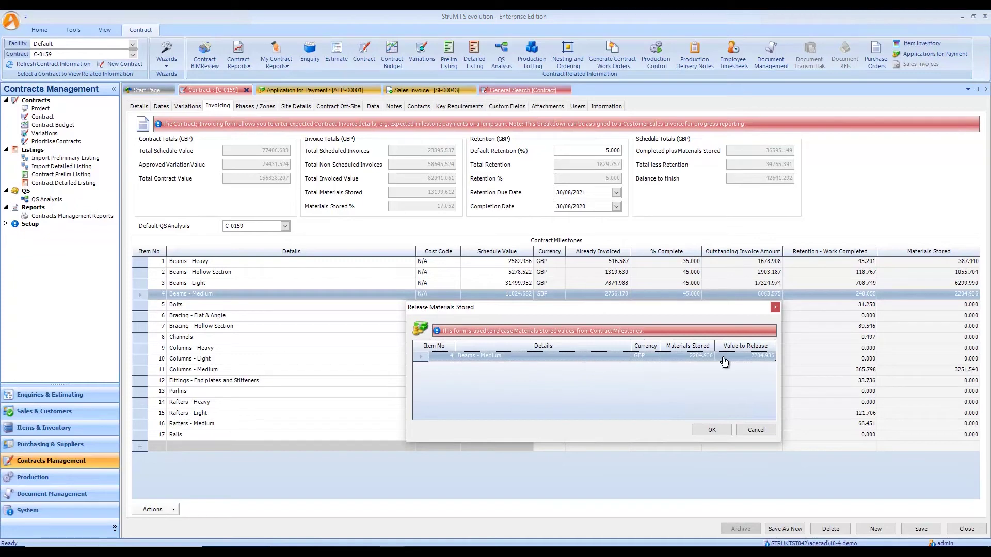
pyautogui.click(742, 356)
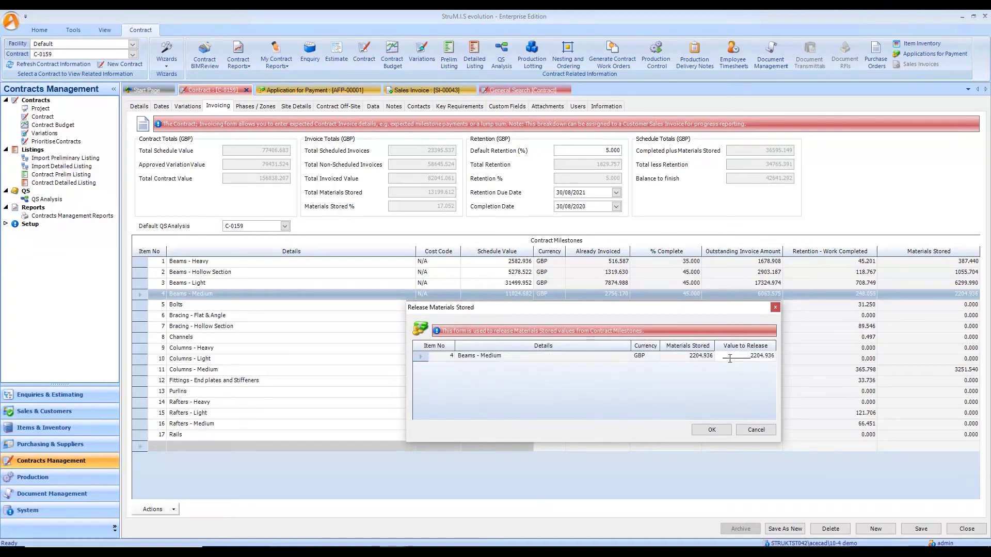
pyautogui.moveTo(744, 356); pyautogui.dragTo(779, 356)
pyautogui.write('1000')
pyautogui.click(712, 430)
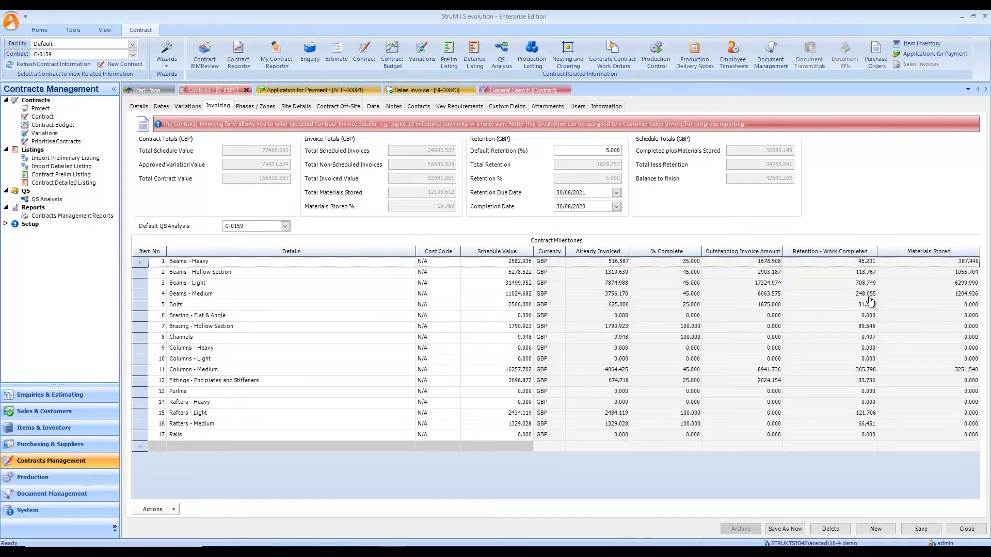
pyautogui.click(143, 296)
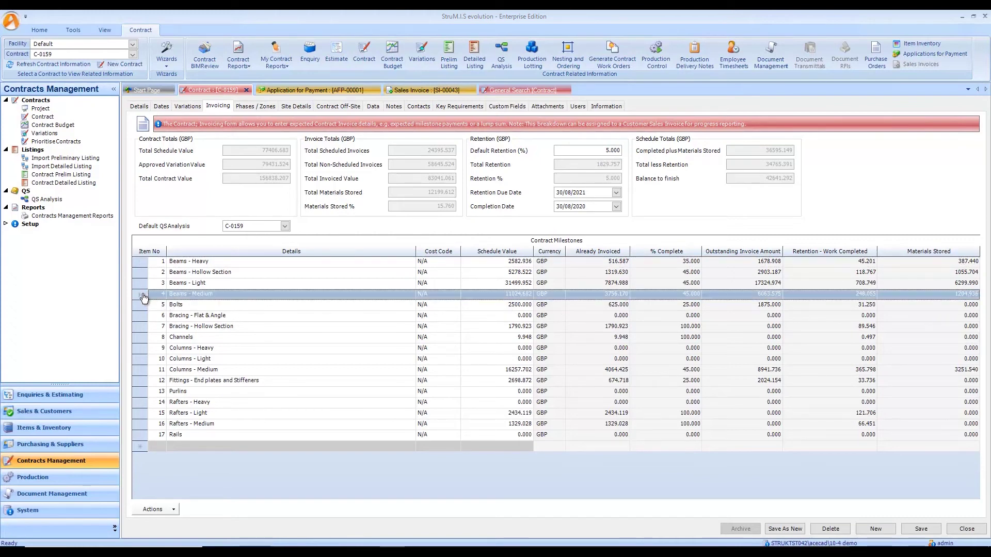
pyautogui.rightClick(141, 294)
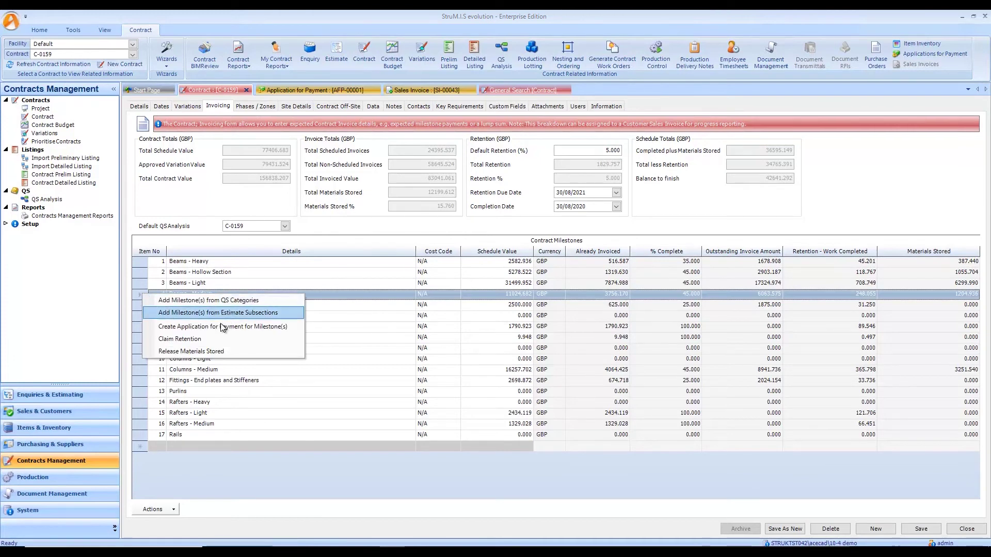
pyautogui.click(196, 339)
# Step: Claim the retention on all contract milestones in contract C-0159's invoicing
pyautogui.click(141, 263)
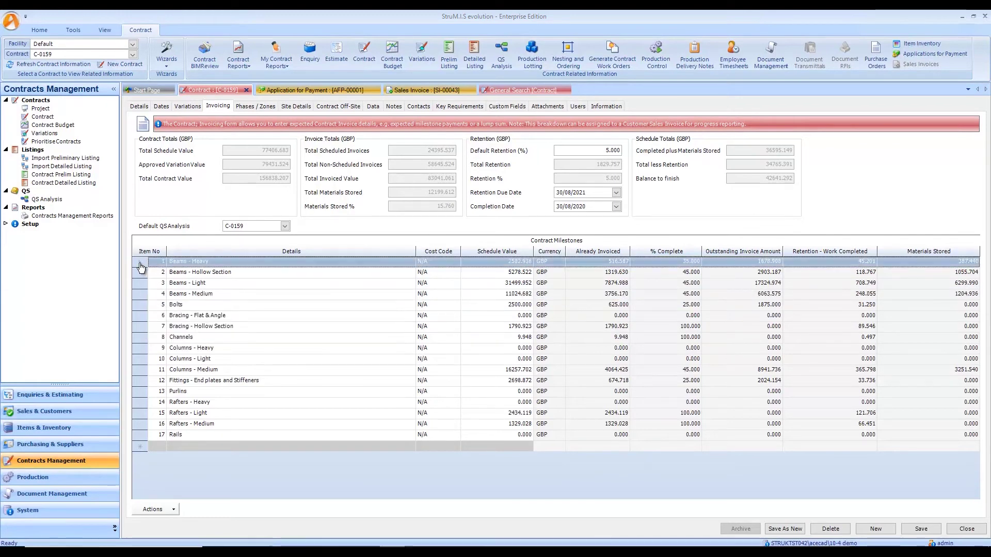
pyautogui.hotkey('ctrl', 'a')
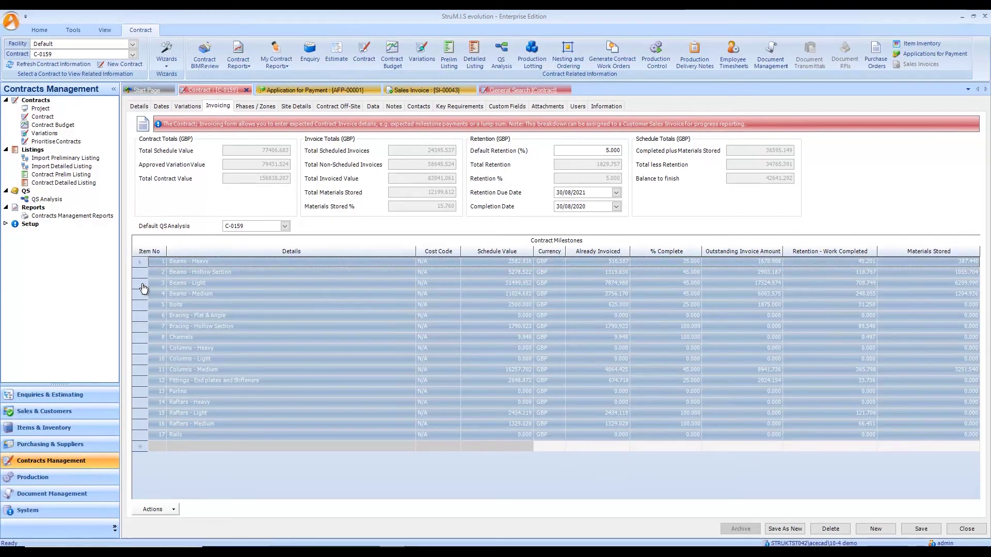
pyautogui.rightClick(142, 285)
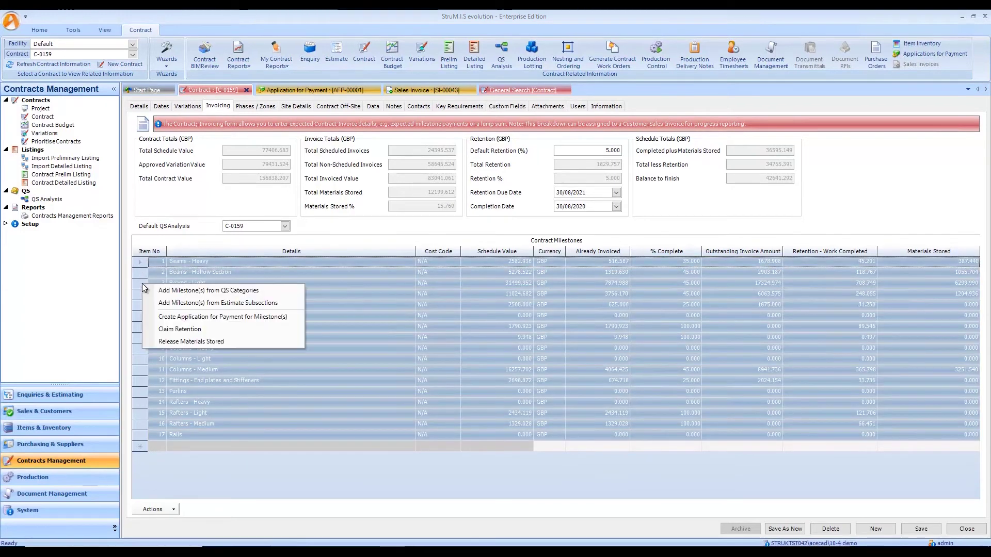
pyautogui.click(194, 330)
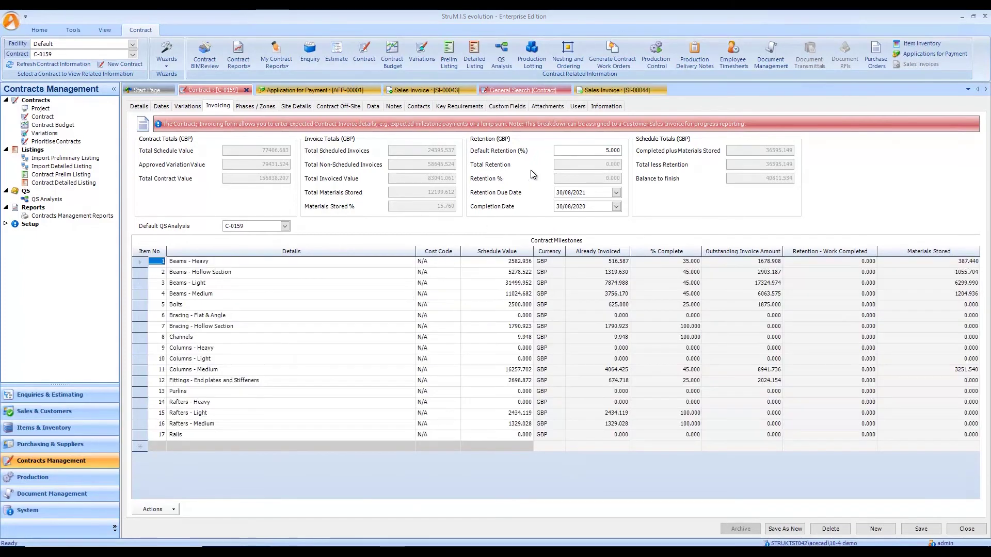
# Step: Check the lines of the new retention sales invoice for C-0159 and set its status to Approved
pyautogui.click(603, 91)
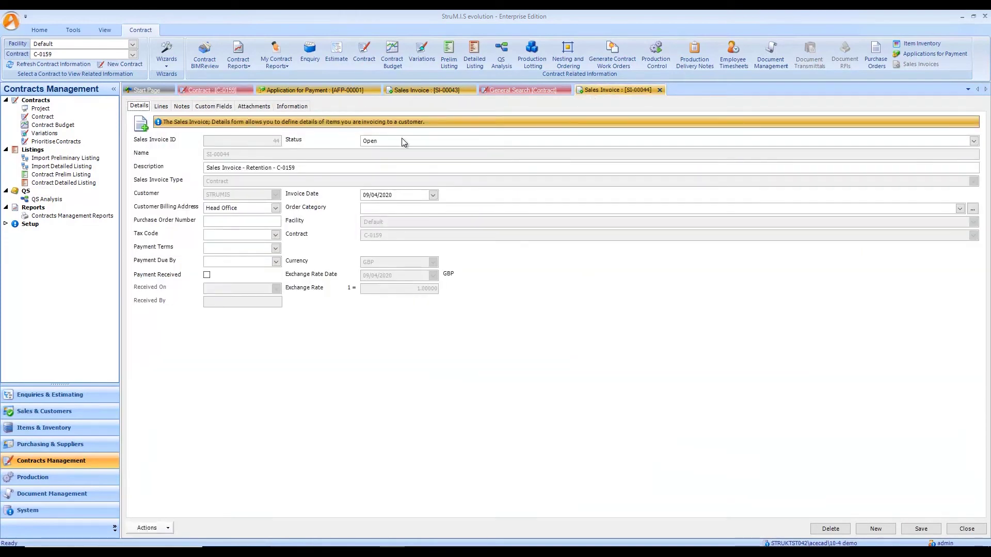
pyautogui.click(161, 106)
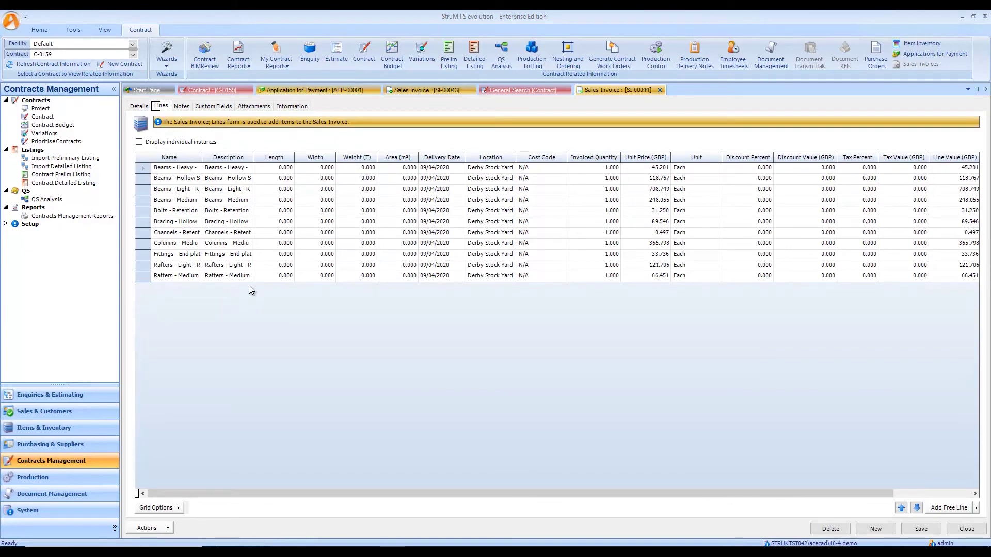
pyautogui.click(147, 107)
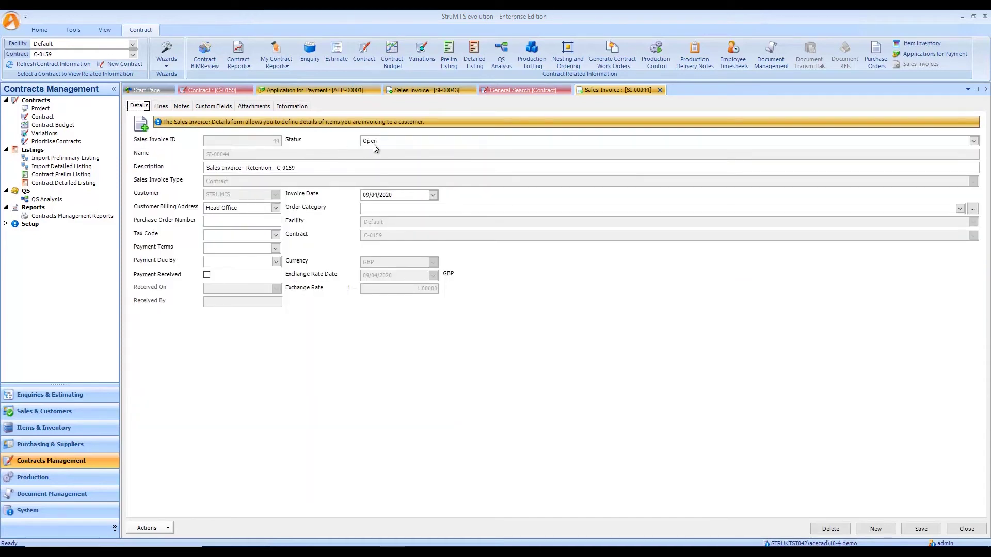
pyautogui.click(373, 143)
pyautogui.click(391, 162)
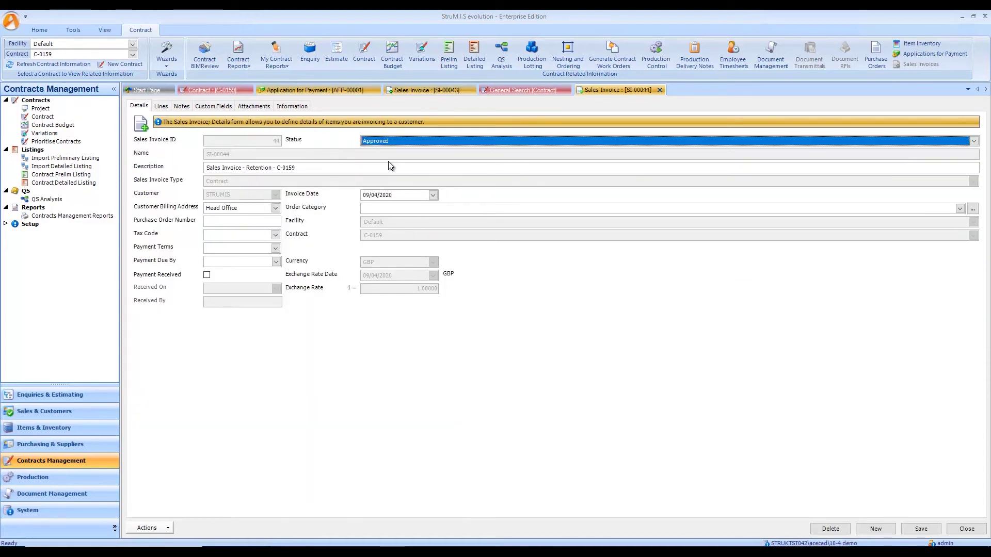
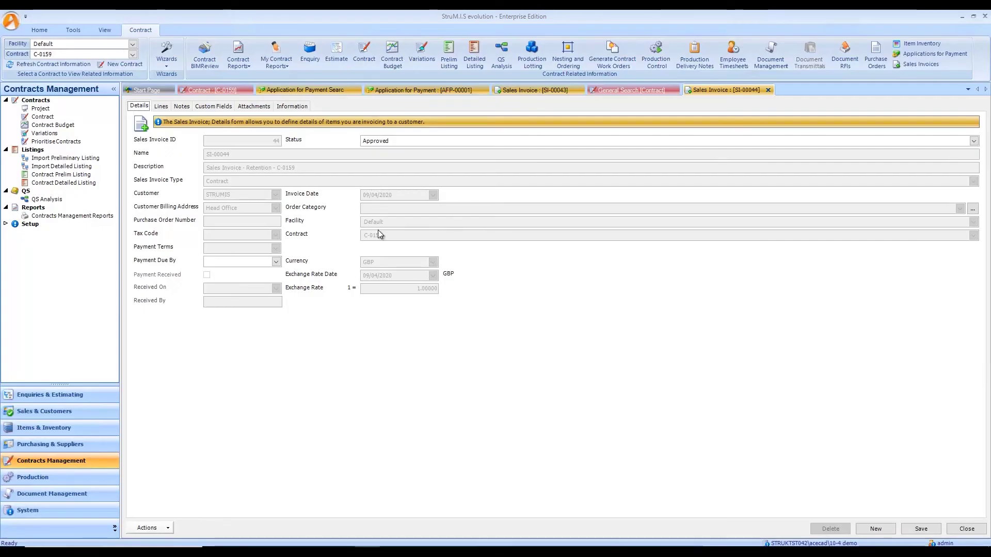
# Step: Close all open records and open the invoicing details of contract C-0160
pyautogui.click(11, 23)
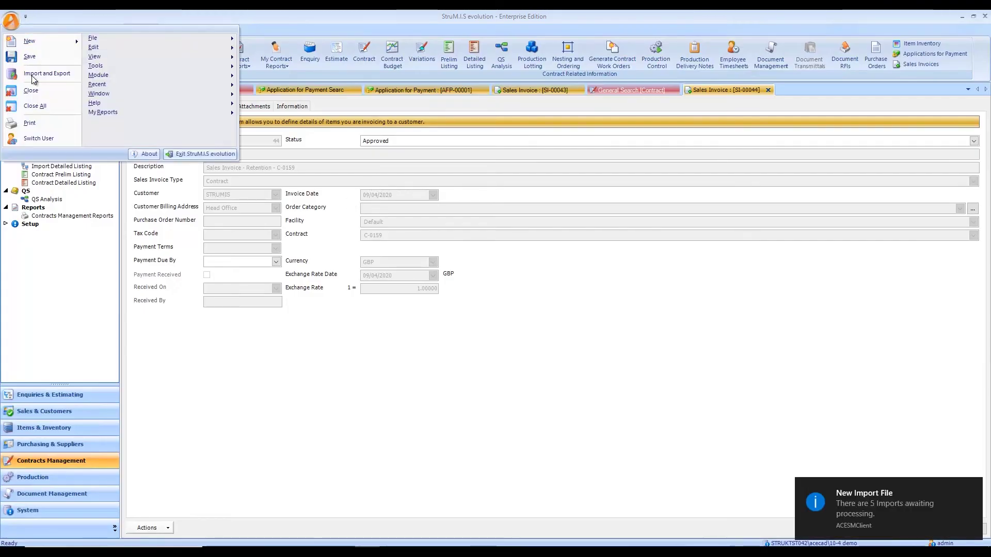
pyautogui.click(37, 106)
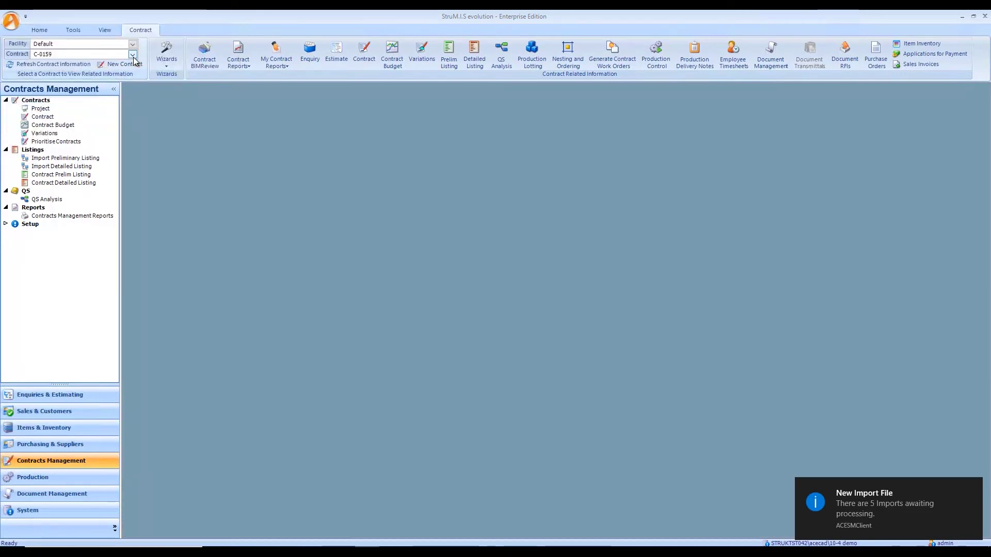
pyautogui.click(134, 58)
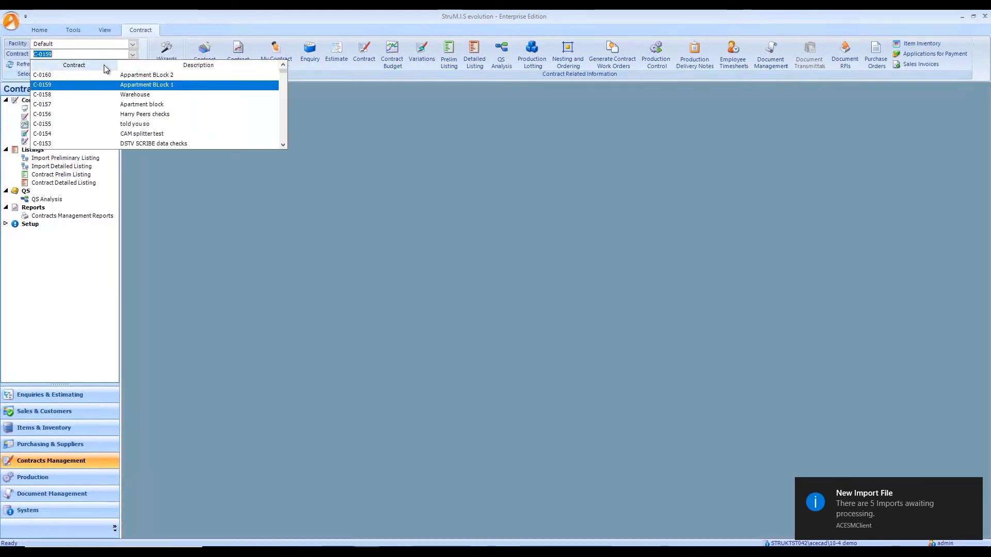
pyautogui.click(56, 76)
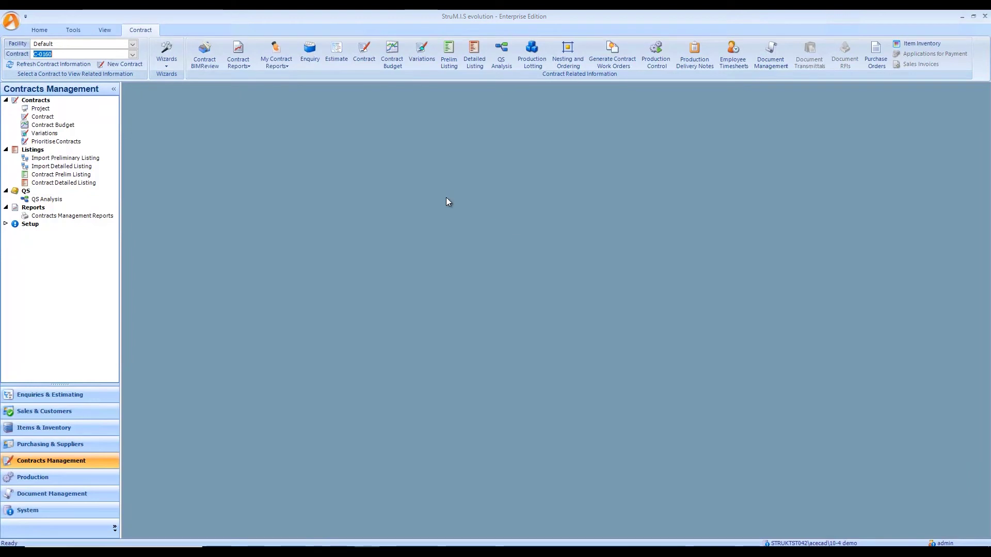
pyautogui.click(372, 55)
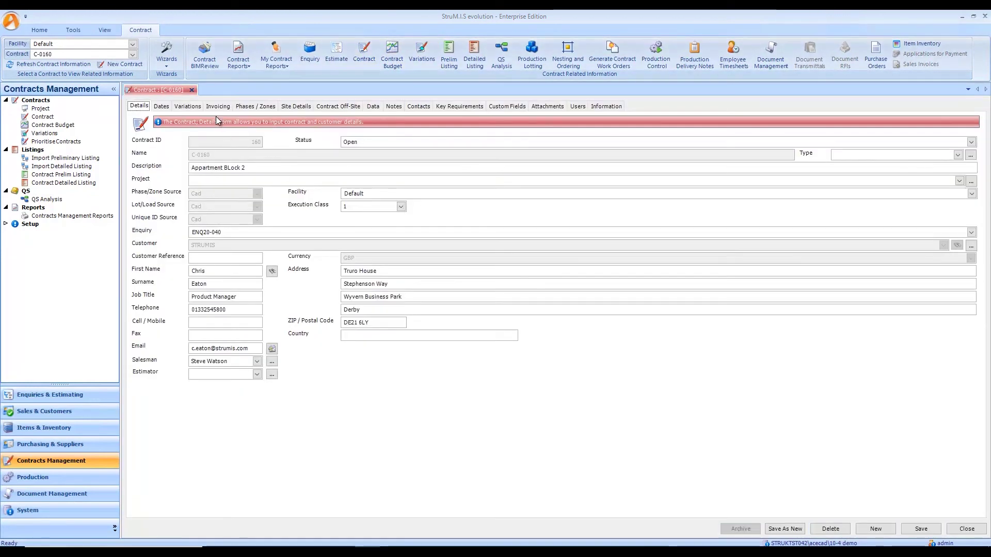
pyautogui.click(221, 108)
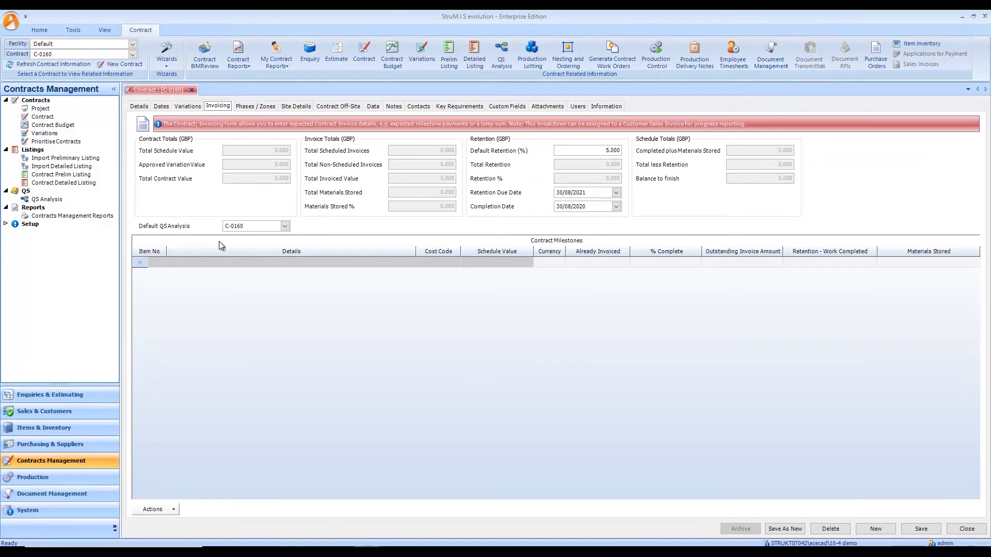
# Step: Add all subsections of estimate EST20-055 as milestones of contract C-0160 and save the contract
pyautogui.click(253, 263)
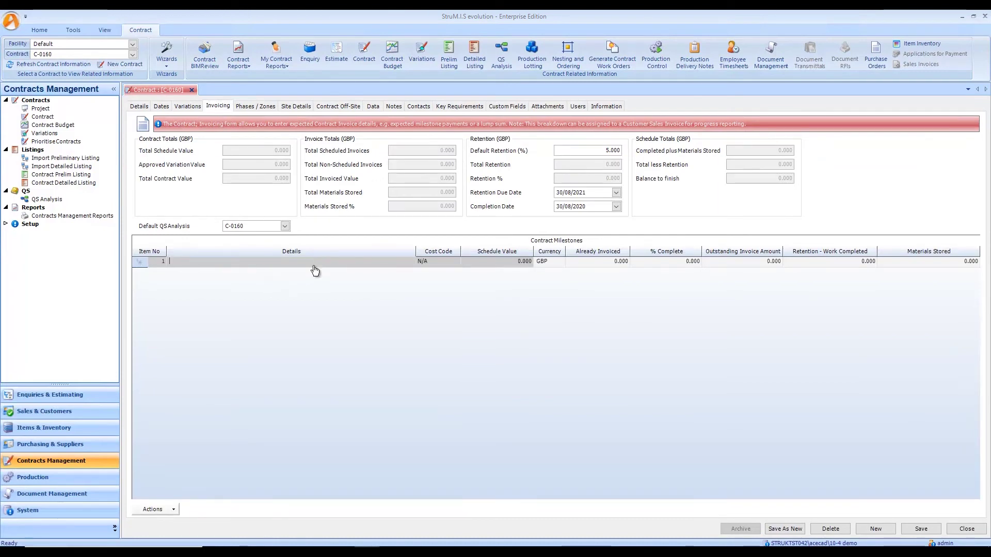
pyautogui.click(163, 510)
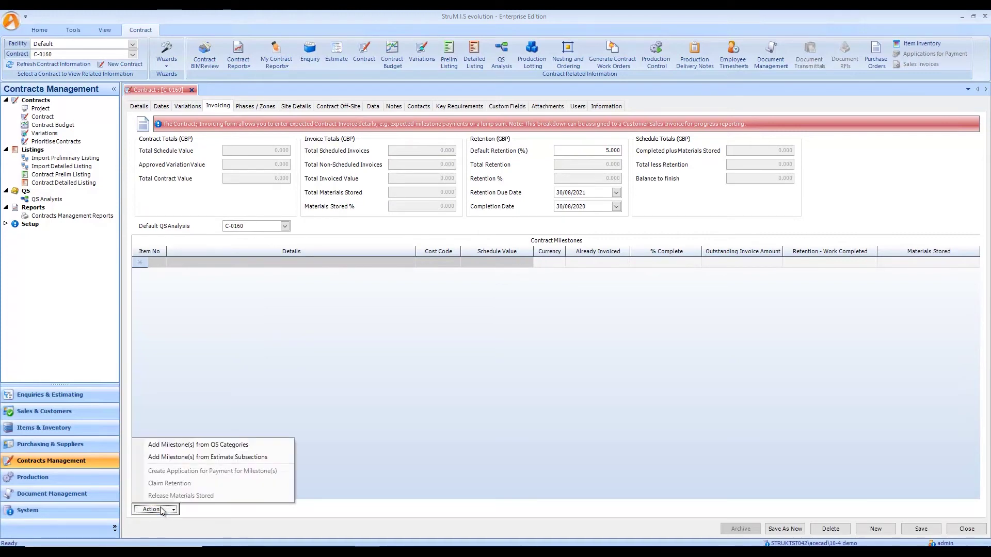
pyautogui.click(208, 457)
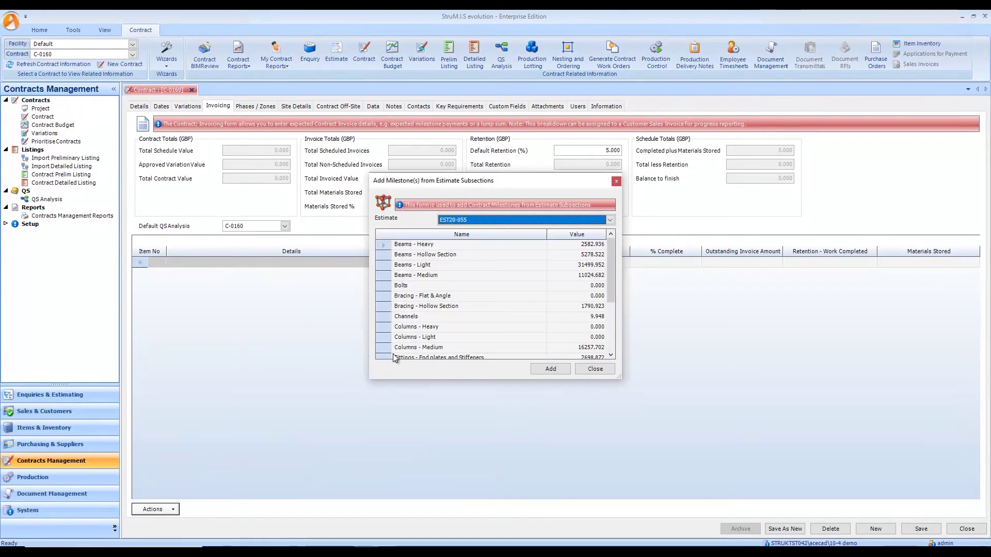
pyautogui.click(384, 255)
pyautogui.hotkey('ctrl', 'a')
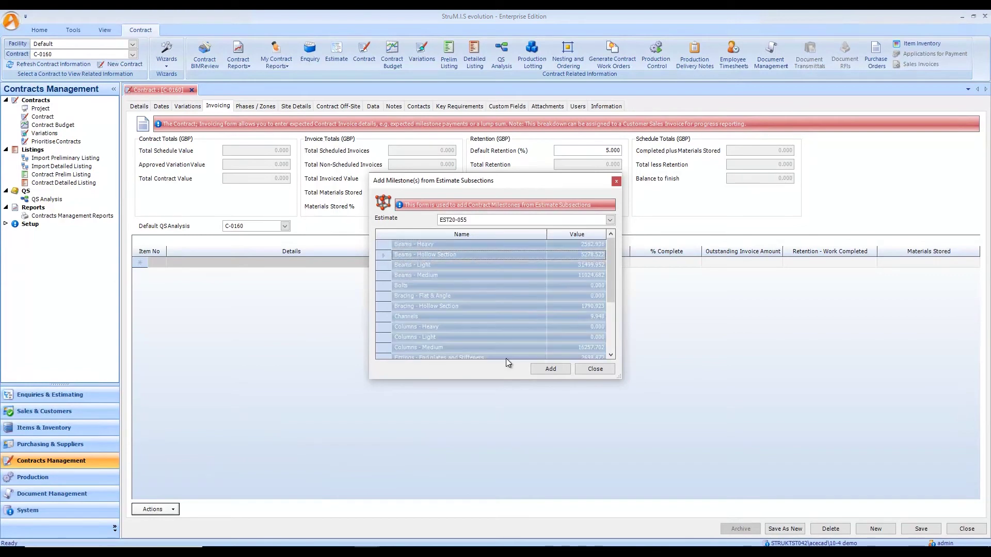
pyautogui.click(534, 370)
pyautogui.click(605, 369)
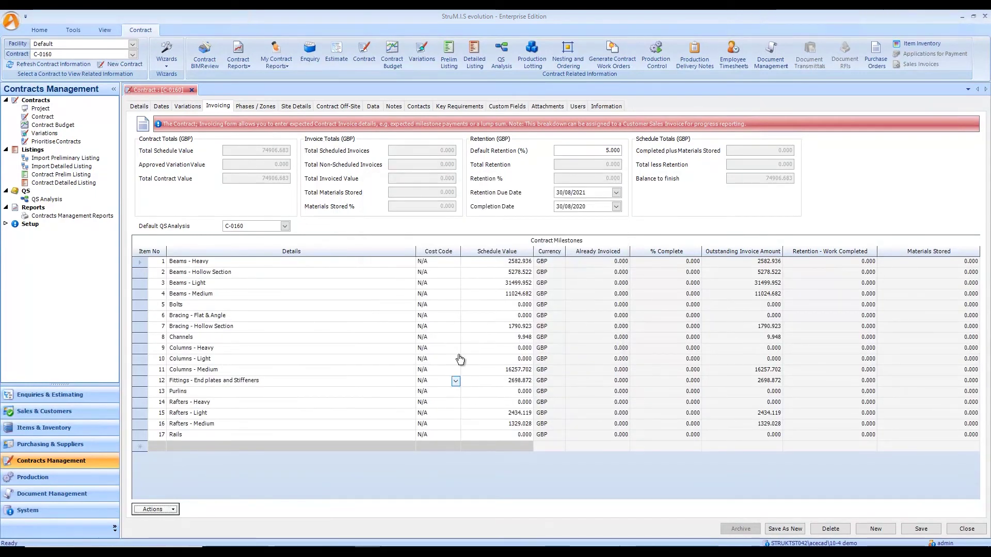
pyautogui.click(502, 273)
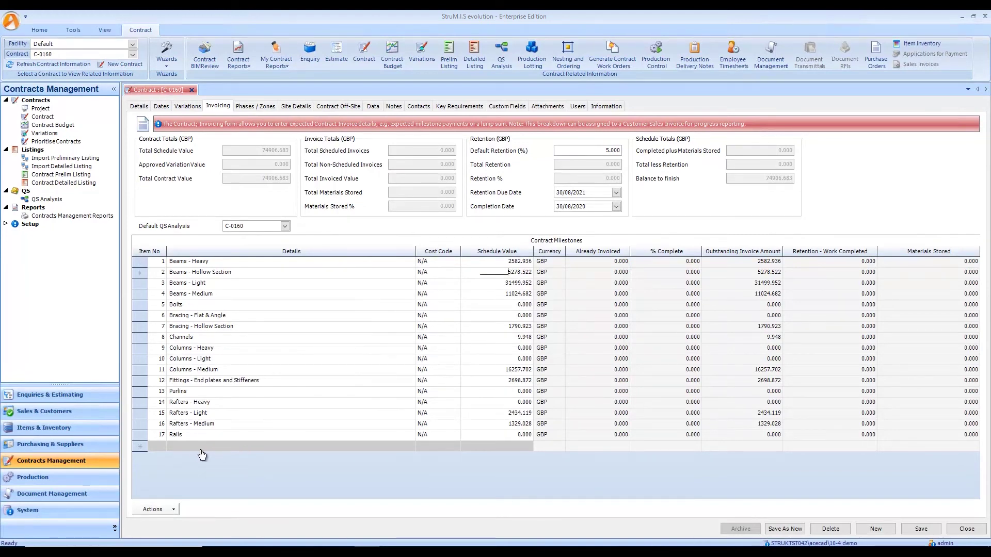
pyautogui.click(171, 510)
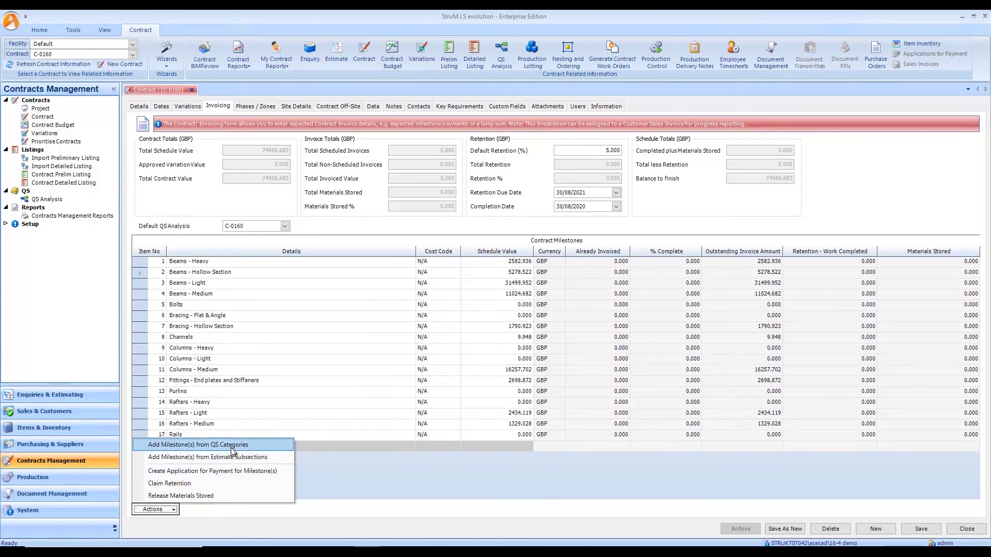
pyautogui.click(544, 466)
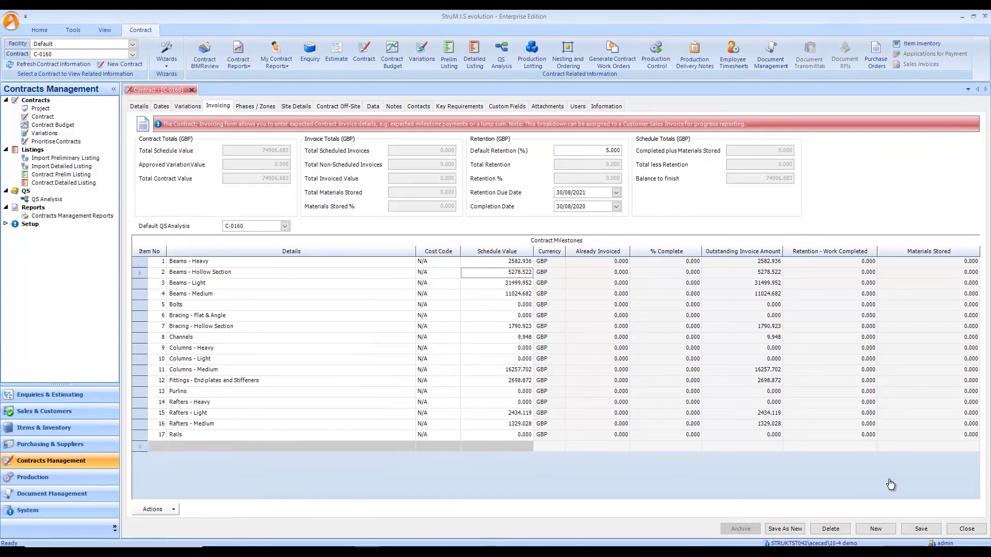
pyautogui.click(921, 529)
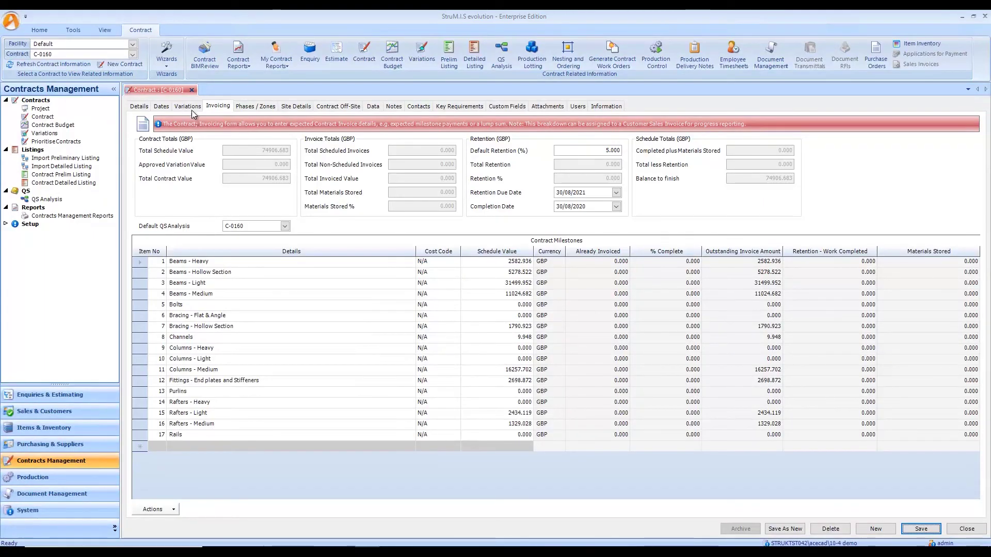
# Step: Review the variations of contract C-0160 and the actions available for them
pyautogui.click(188, 106)
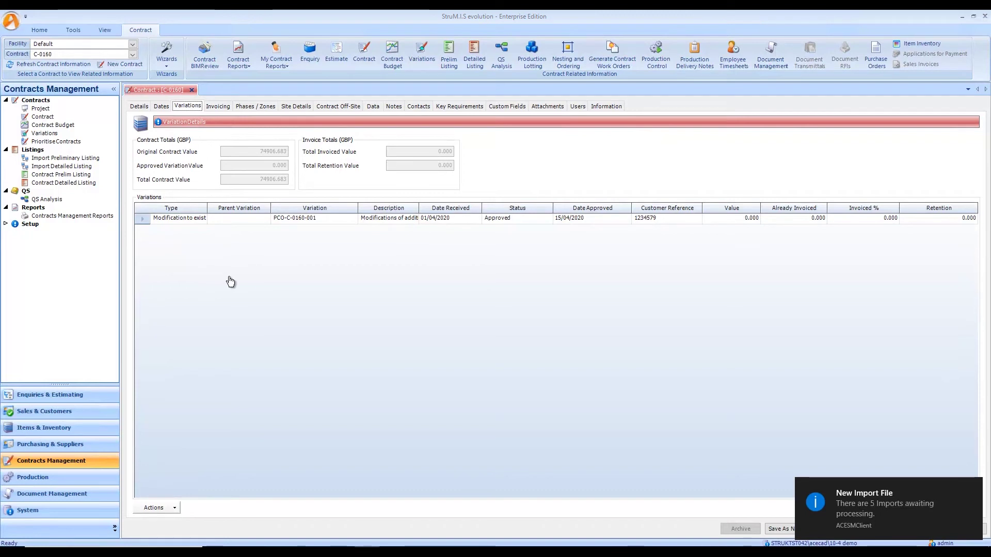
pyautogui.click(155, 508)
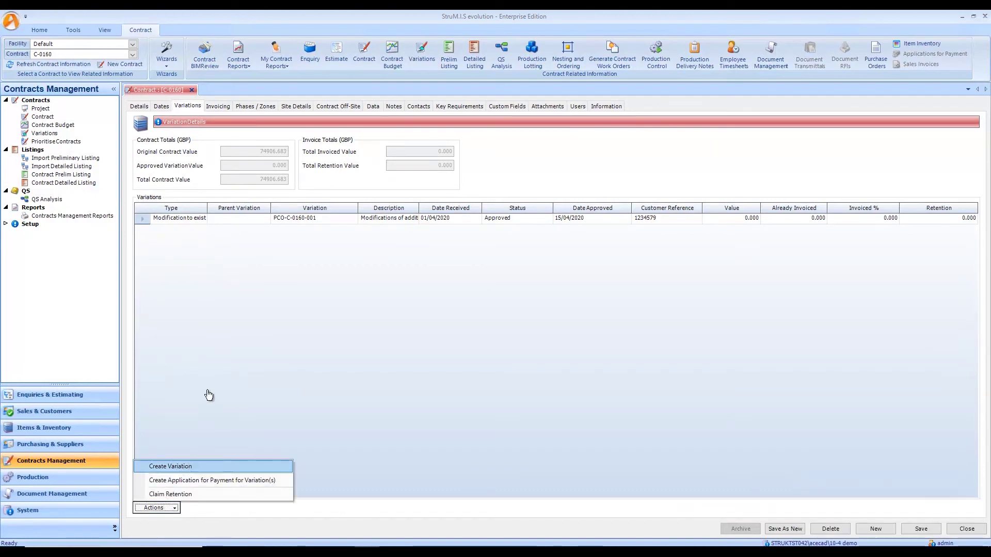
pyautogui.click(228, 321)
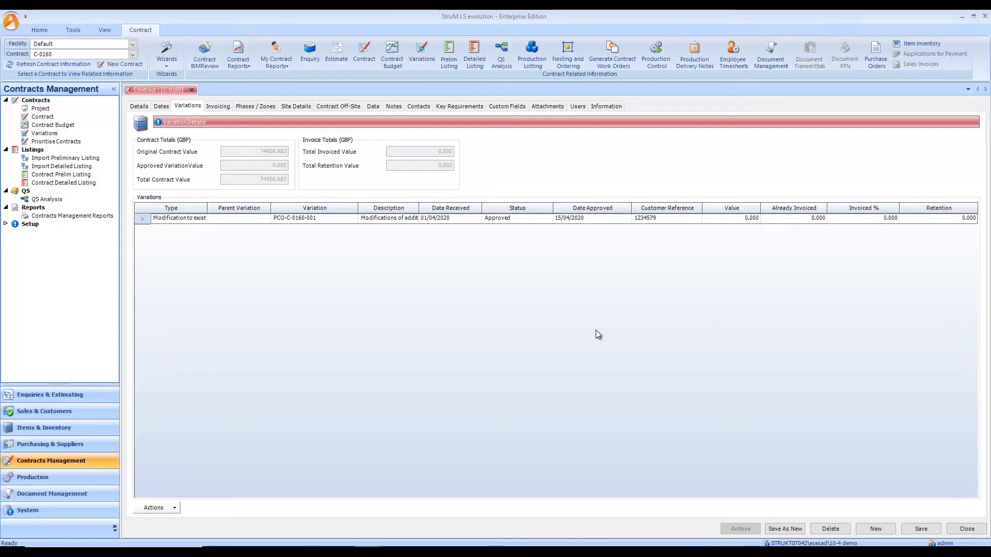
# Step: Create an application for payment covering all milestones of contract C-0160, with the description "Application 1"
pyautogui.click(219, 109)
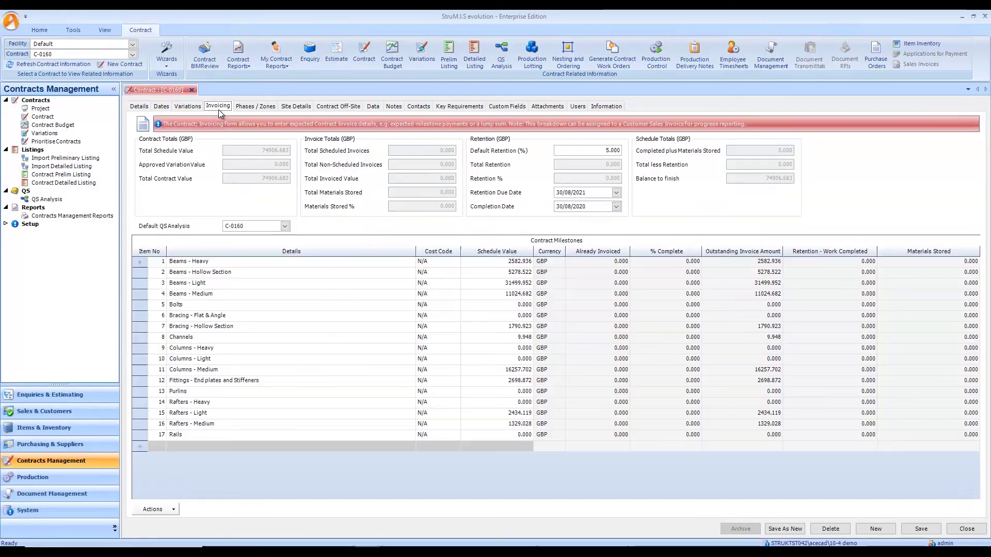
pyautogui.click(144, 266)
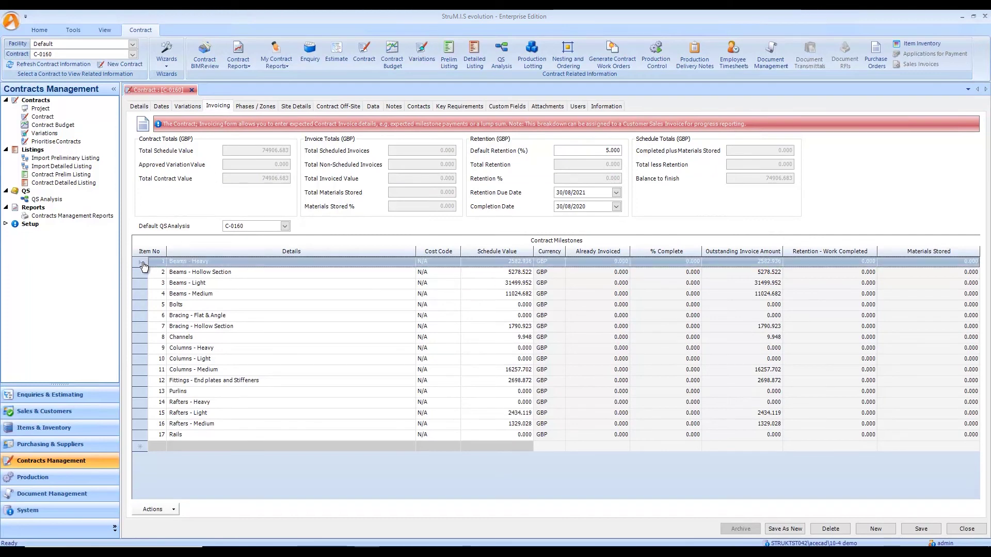
pyautogui.moveTo(144, 266); pyautogui.dragTo(137, 438)
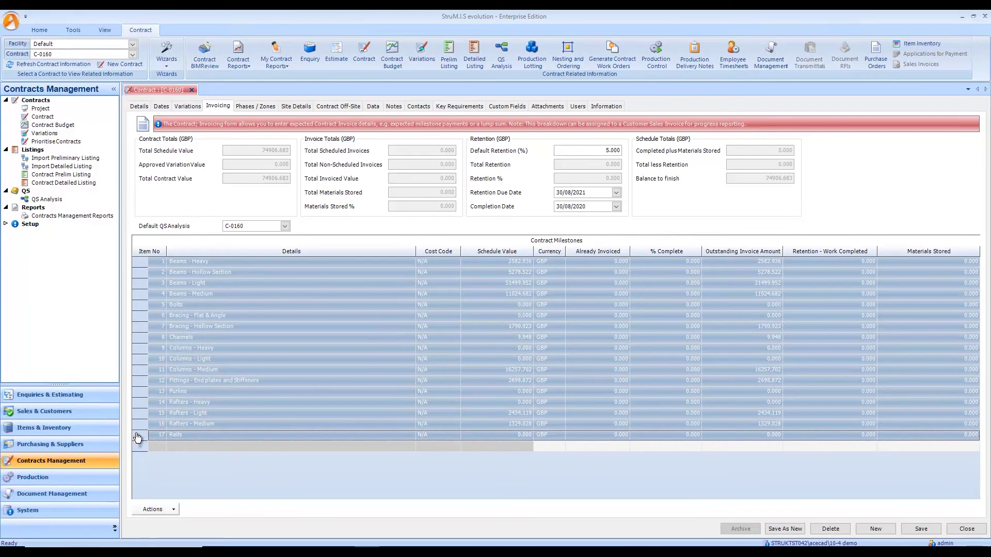
pyautogui.rightClick(272, 342)
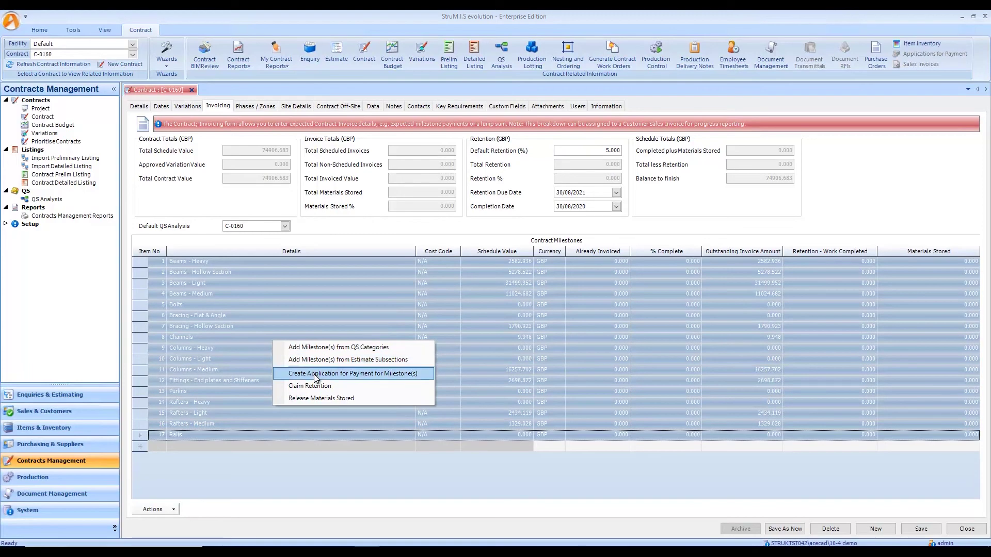
pyautogui.click(354, 374)
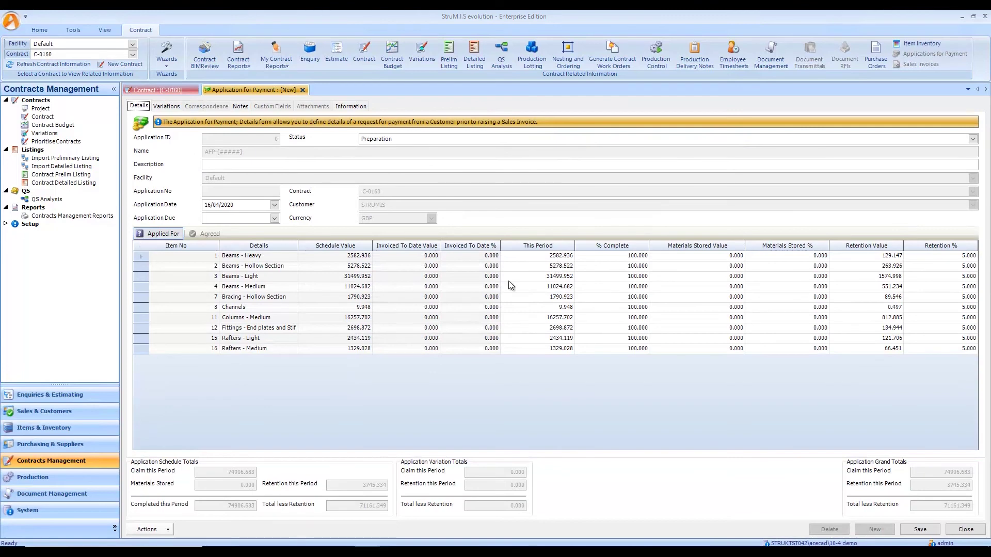
pyautogui.click(238, 163)
pyautogui.write('Application 1')
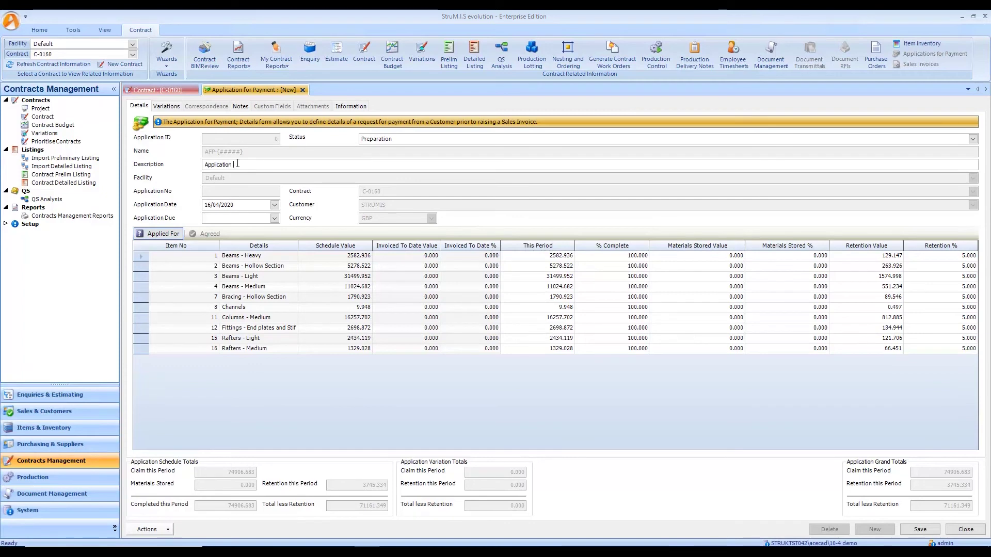
# Step: Set the due date of Application 1 to 31/05/2020
pyautogui.click(273, 218)
pyautogui.click(273, 237)
pyautogui.click(269, 287)
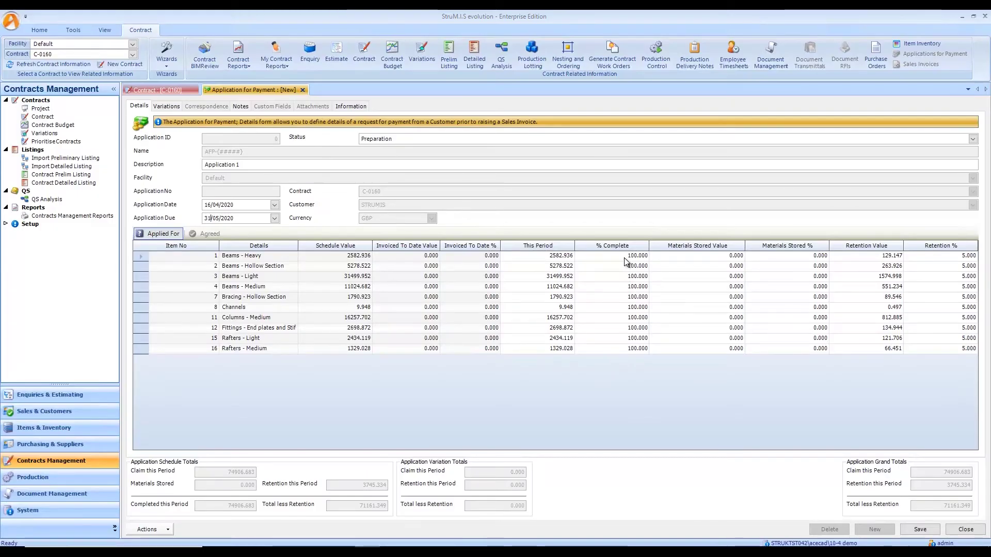
pyautogui.click(623, 255)
pyautogui.moveTo(623, 255); pyautogui.dragTo(646, 256)
pyautogui.click(536, 256)
pyautogui.moveTo(535, 256); pyautogui.dragTo(573, 257)
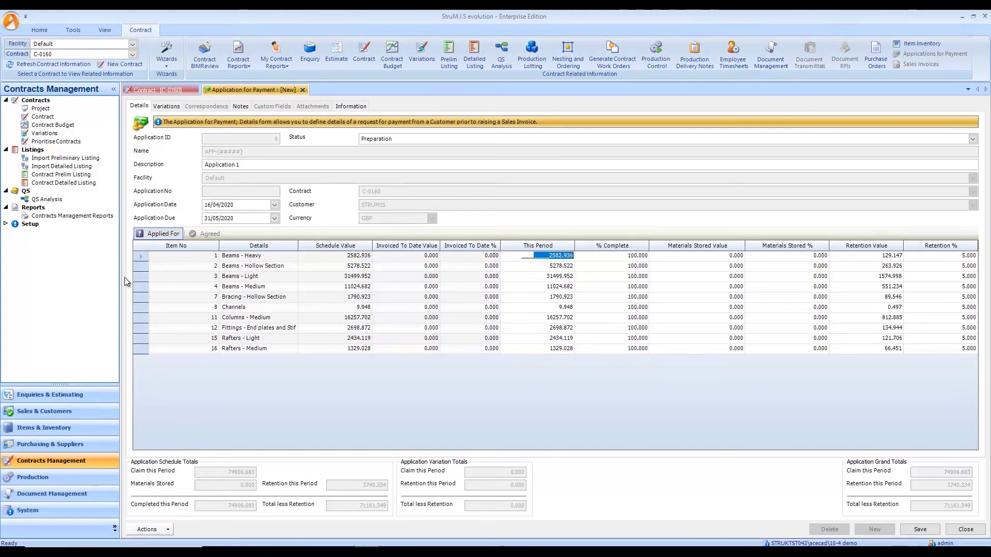
# Step: Start a batch update of all milestone rows and set the value this period to 25 percent
pyautogui.moveTo(138, 257); pyautogui.dragTo(143, 359)
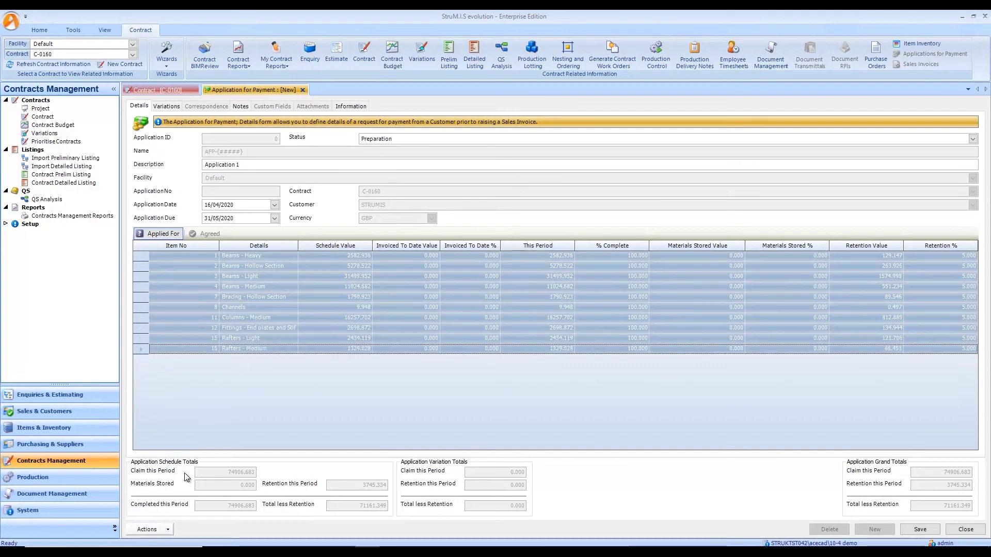
pyautogui.click(166, 530)
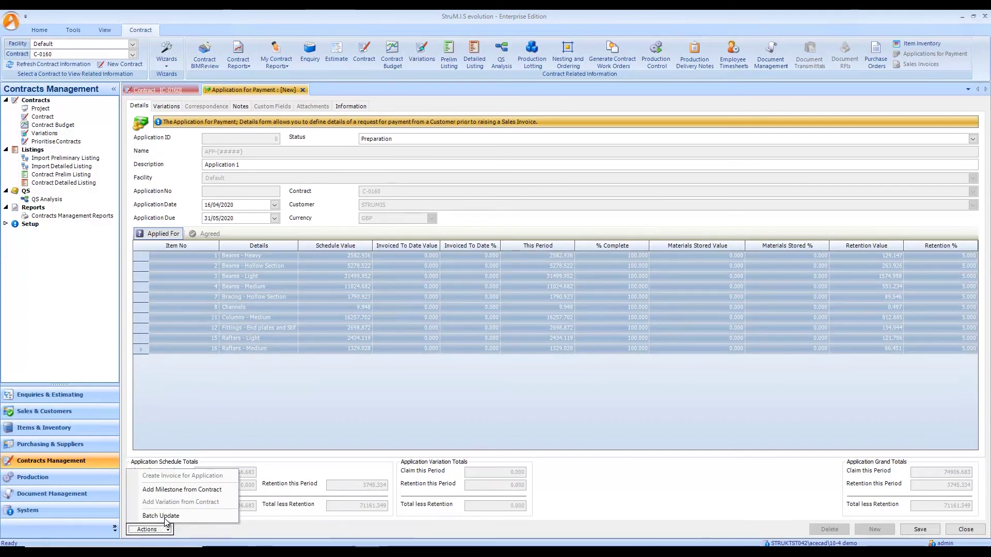
pyautogui.click(172, 521)
pyautogui.click(417, 215)
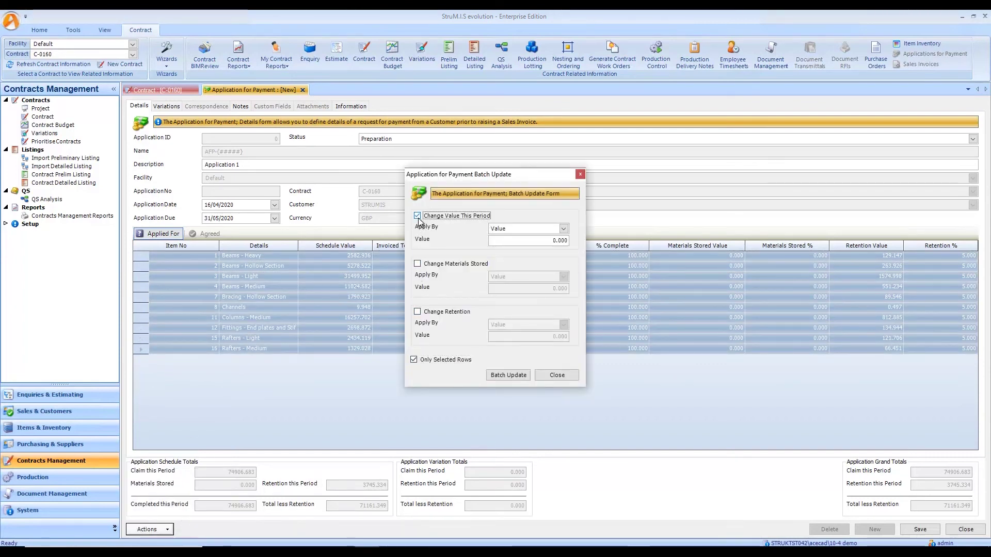
pyautogui.click(564, 229)
pyautogui.click(503, 249)
pyautogui.click(567, 241)
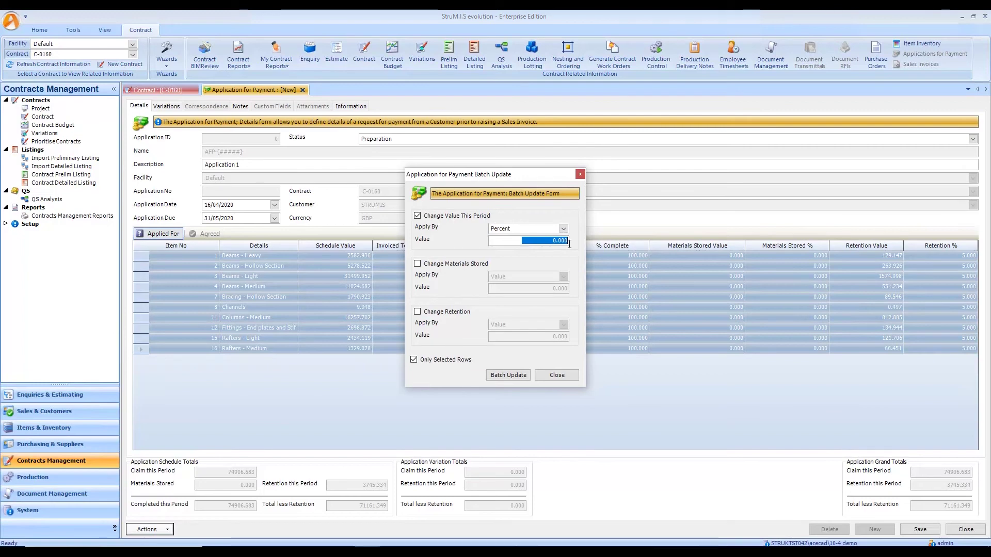
pyautogui.write('25')
# Step: Set the materials stored to 10 percent and run the batch update on the selected rows
pyautogui.click(418, 264)
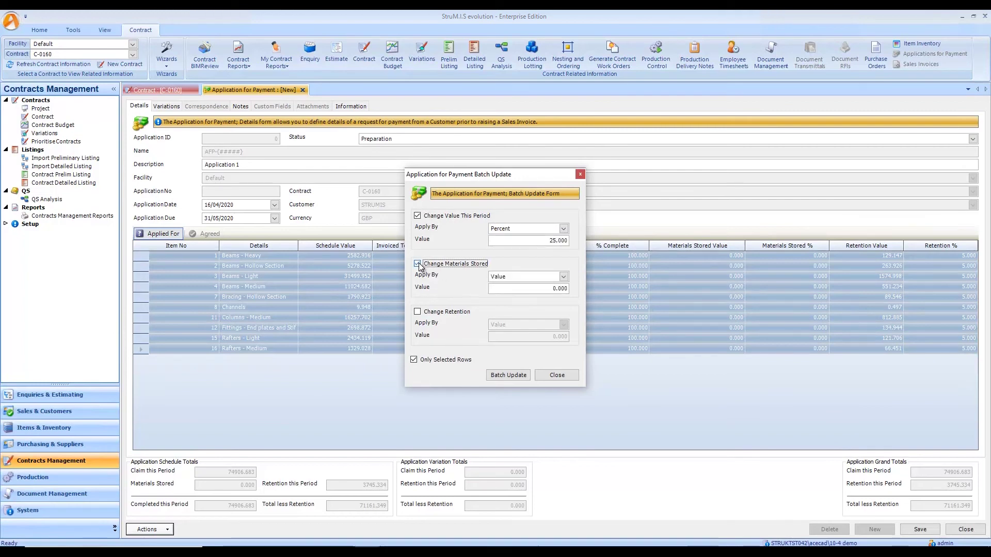
pyautogui.click(563, 277)
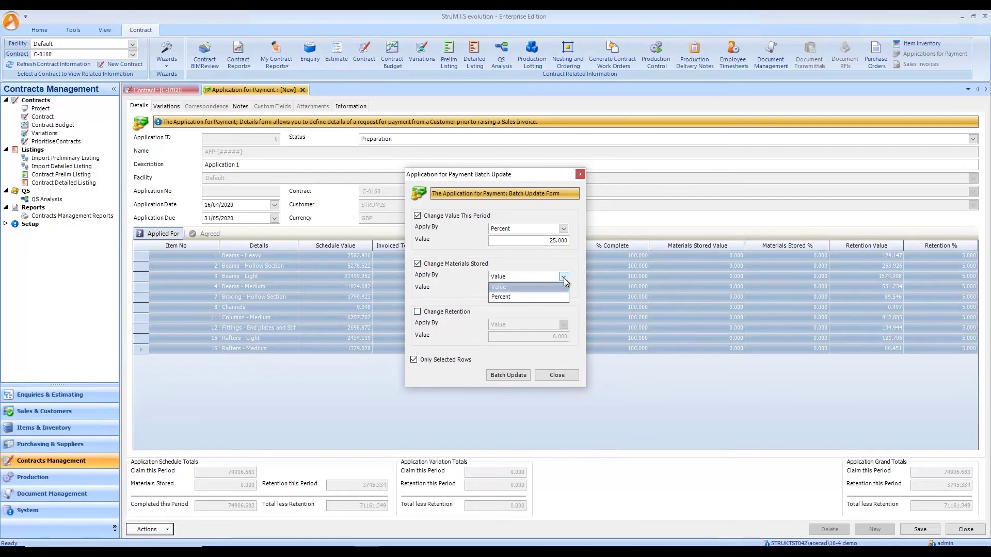
pyautogui.click(512, 297)
pyautogui.press('Tab')
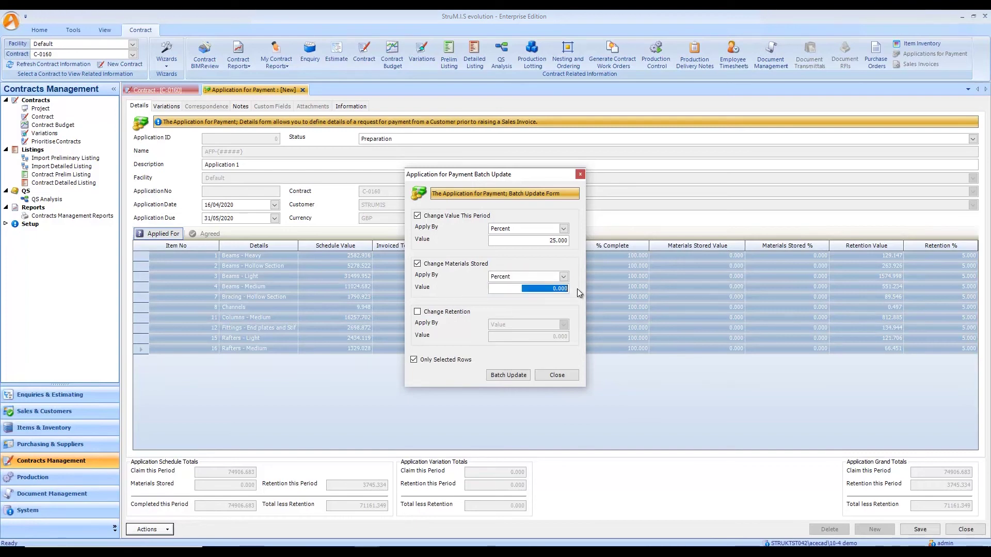
pyautogui.write('10')
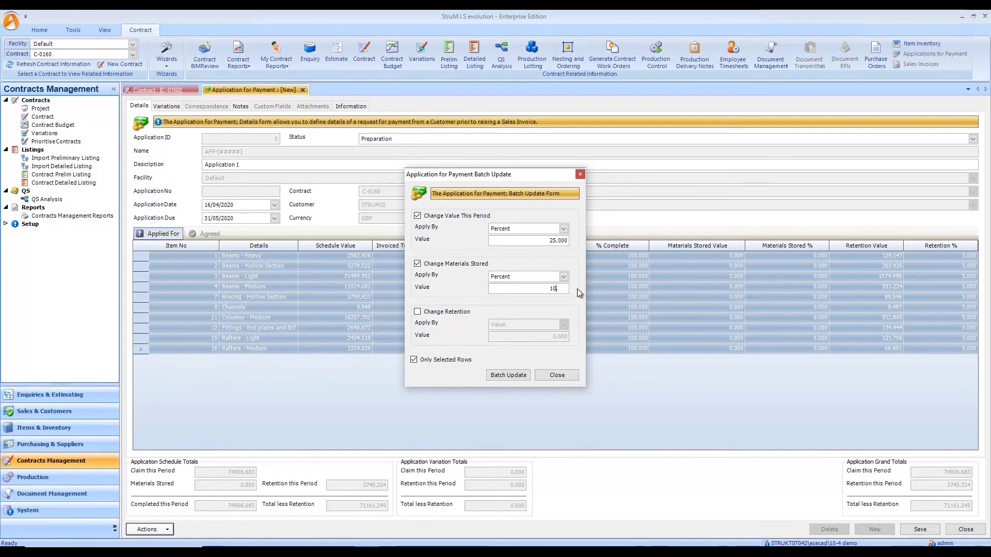
pyautogui.click(509, 375)
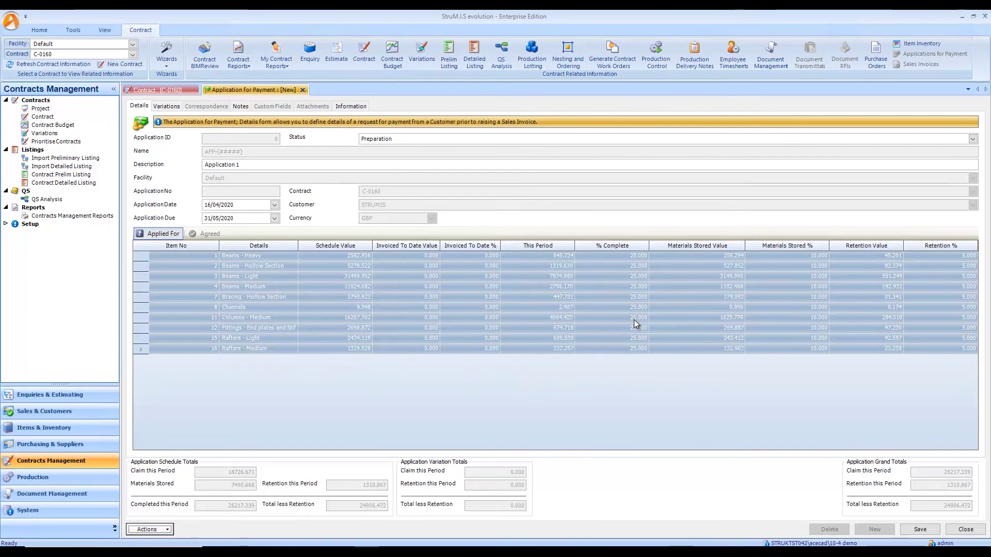
# Step: Save the application for payment and add contract variation PCO-C-0160-001 to it
pyautogui.click(170, 108)
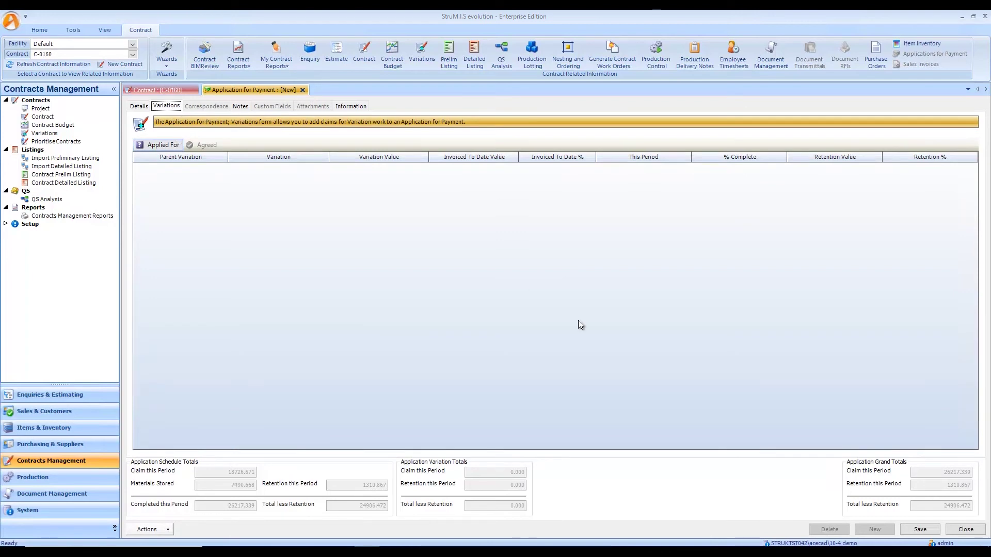
pyautogui.click(919, 529)
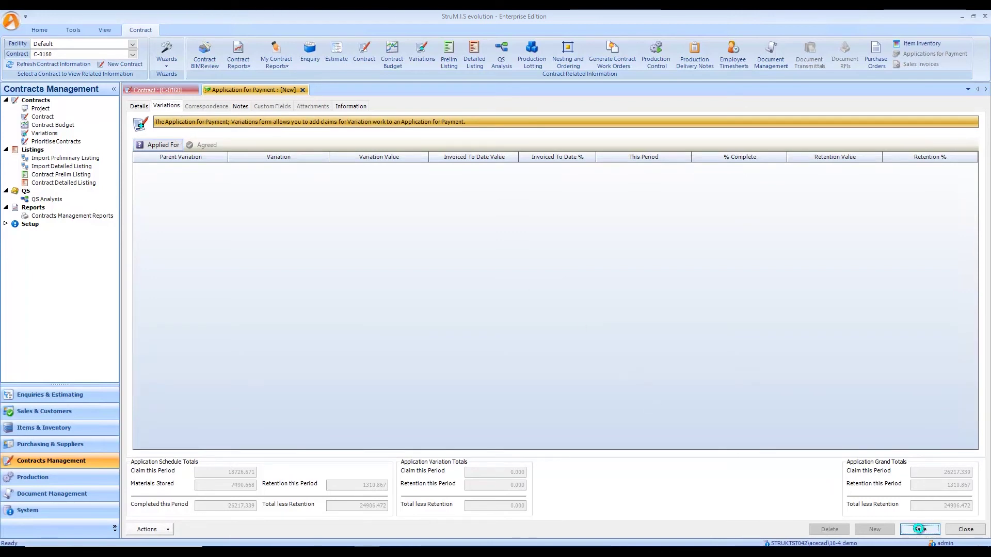
pyautogui.click(163, 530)
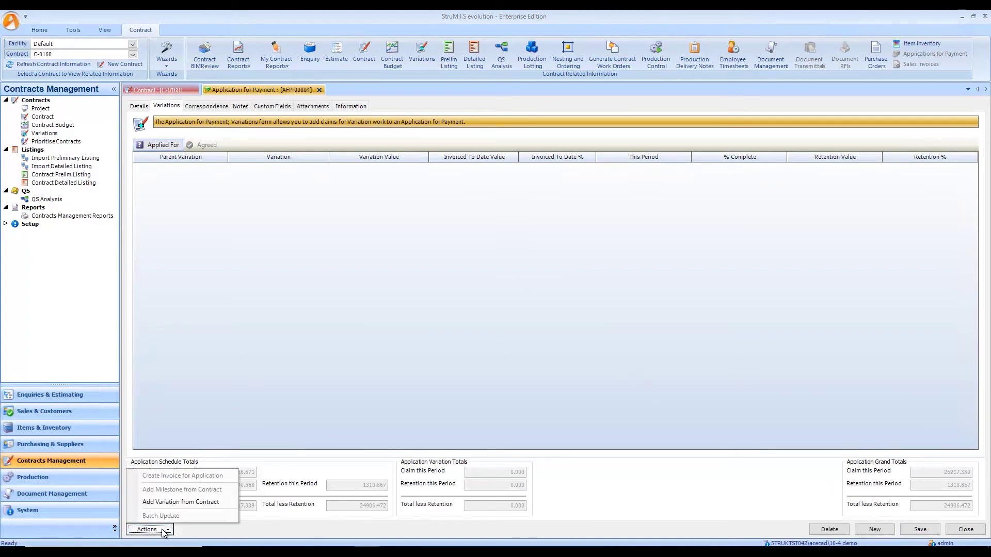
pyautogui.click(173, 503)
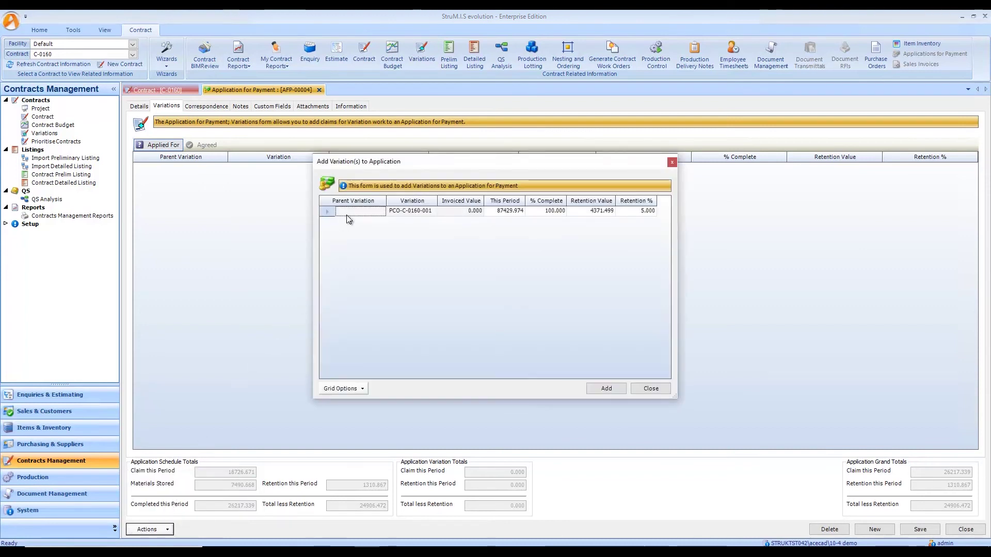
pyautogui.click(330, 212)
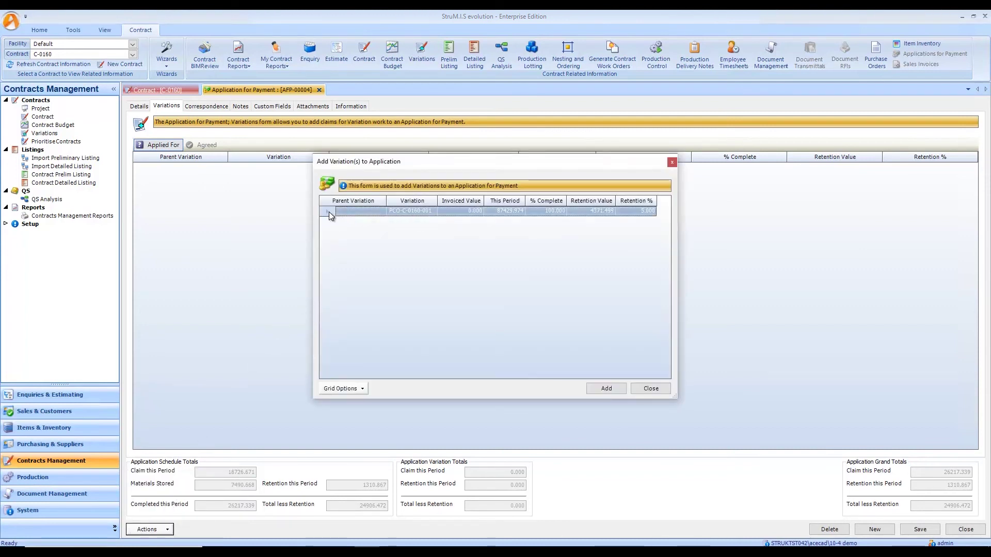
pyautogui.click(612, 391)
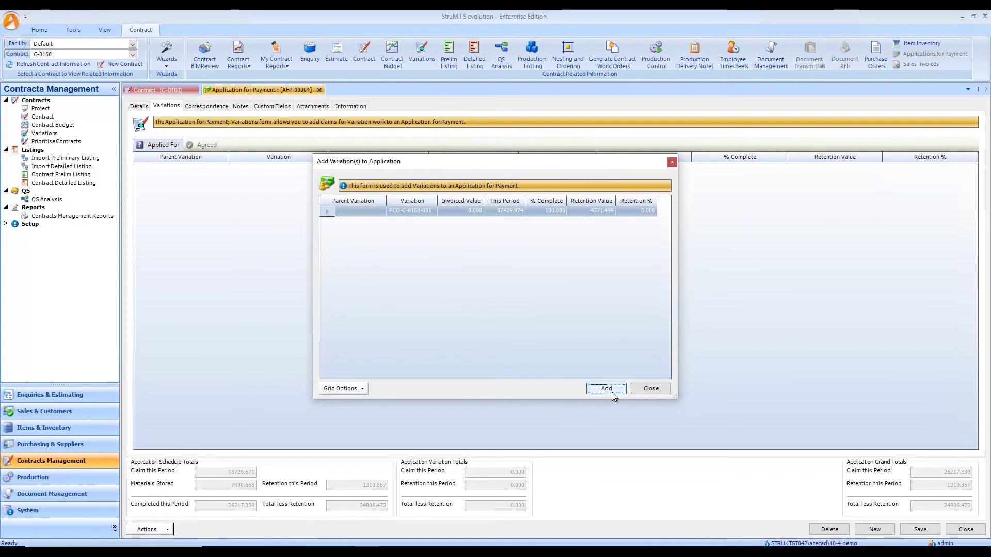
pyautogui.click(654, 388)
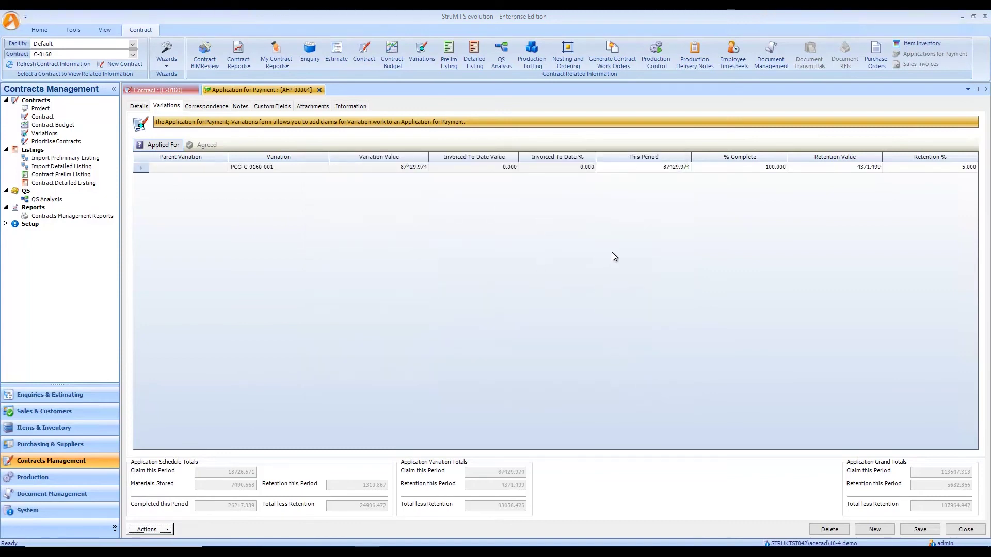
# Step: Set the percentage complete of variation PCO-C-0160-001 to 50
pyautogui.click(780, 169)
pyautogui.moveTo(780, 169); pyautogui.dragTo(794, 167)
pyautogui.write('50')
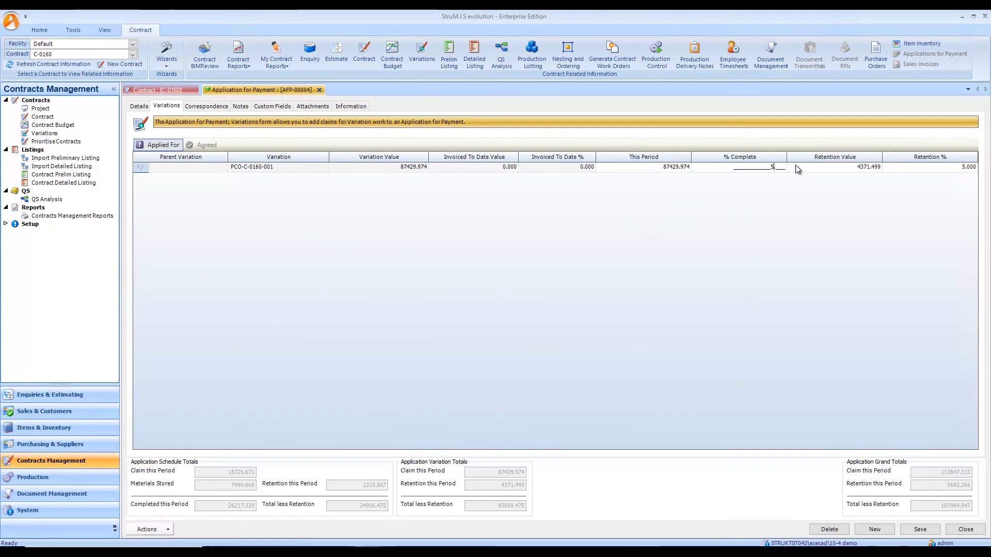
pyautogui.click(648, 169)
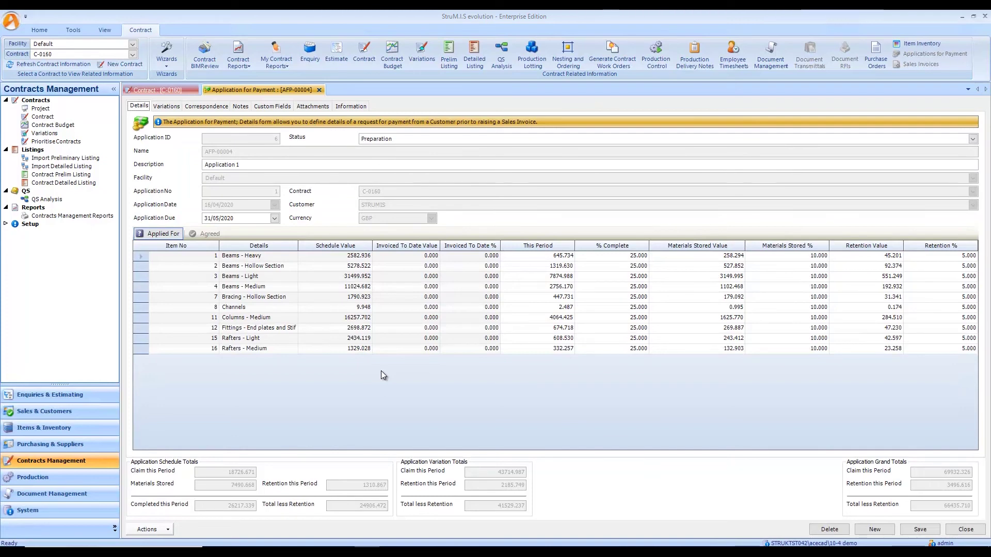
# Step: Change the application's status to Submitted to Client and save it
pyautogui.click(435, 138)
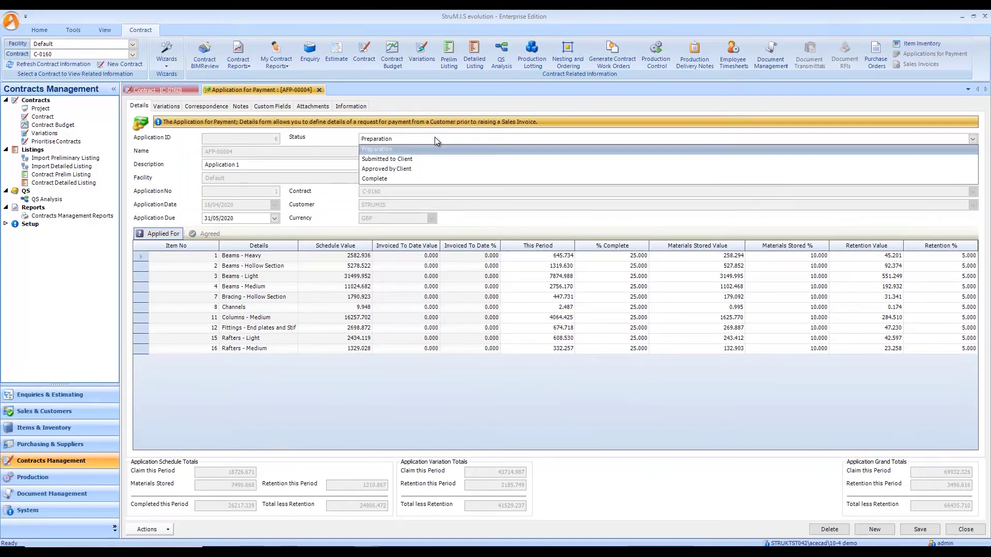
pyautogui.click(393, 159)
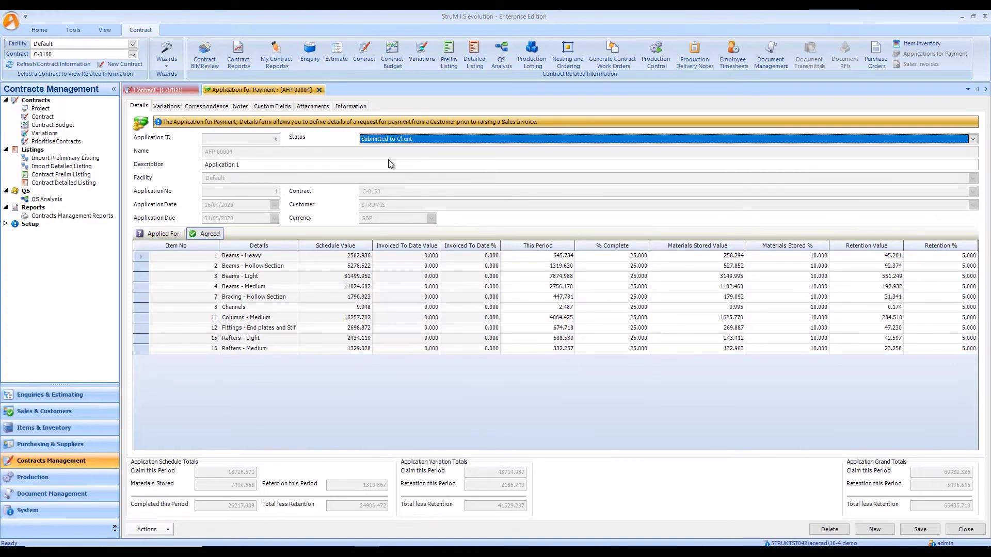
pyautogui.click(921, 530)
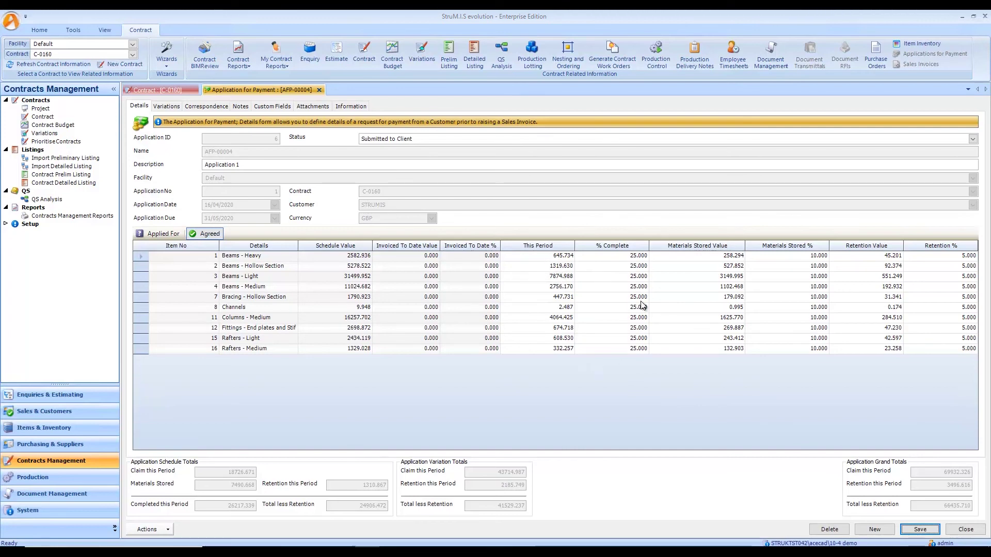
# Step: Set the agreed completion of Beams - Hollow Section to 15% and the agreed Beams - Medium value this period to 2000, and save
pyautogui.click(635, 266)
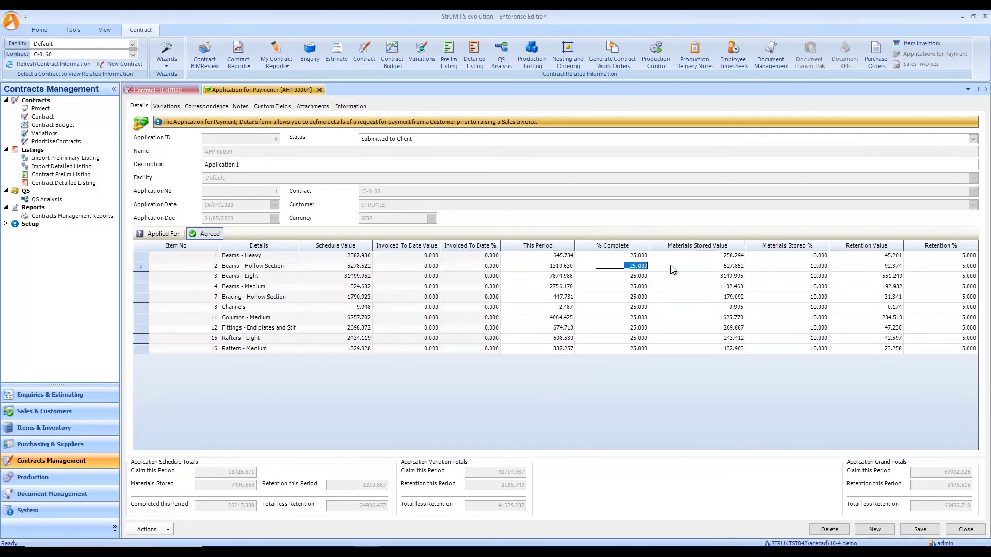
pyautogui.write('15')
pyautogui.press('Tab')
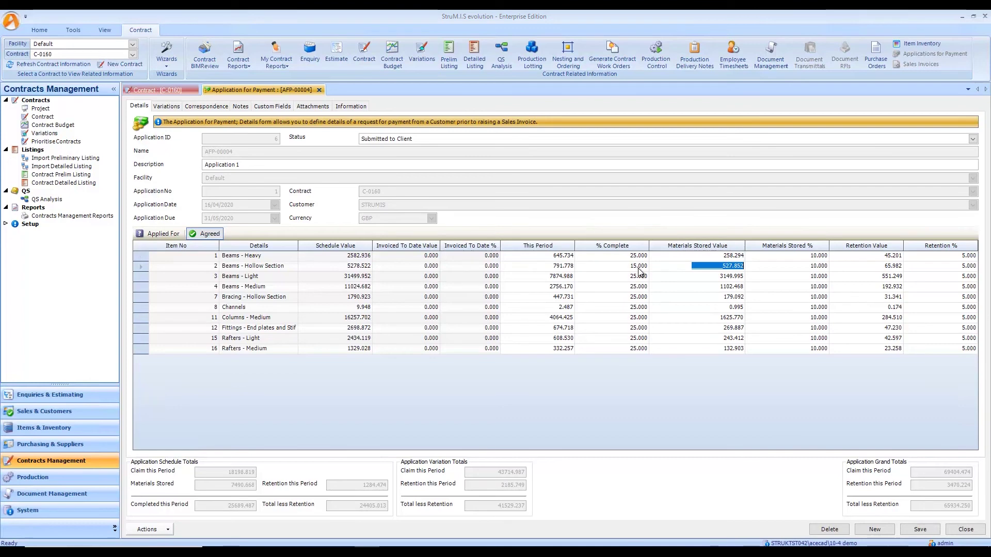
pyautogui.moveTo(546, 288); pyautogui.dragTo(609, 295)
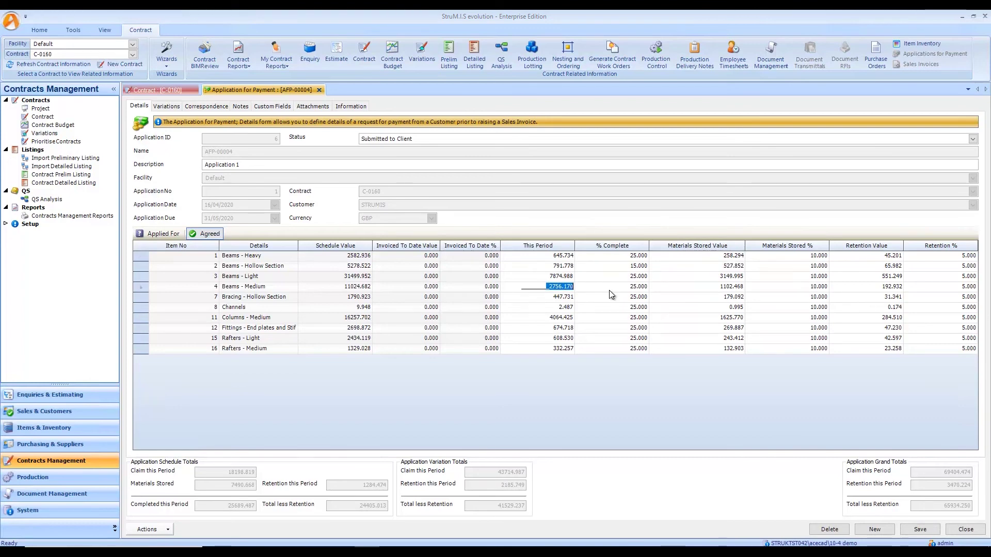
pyautogui.write('2000')
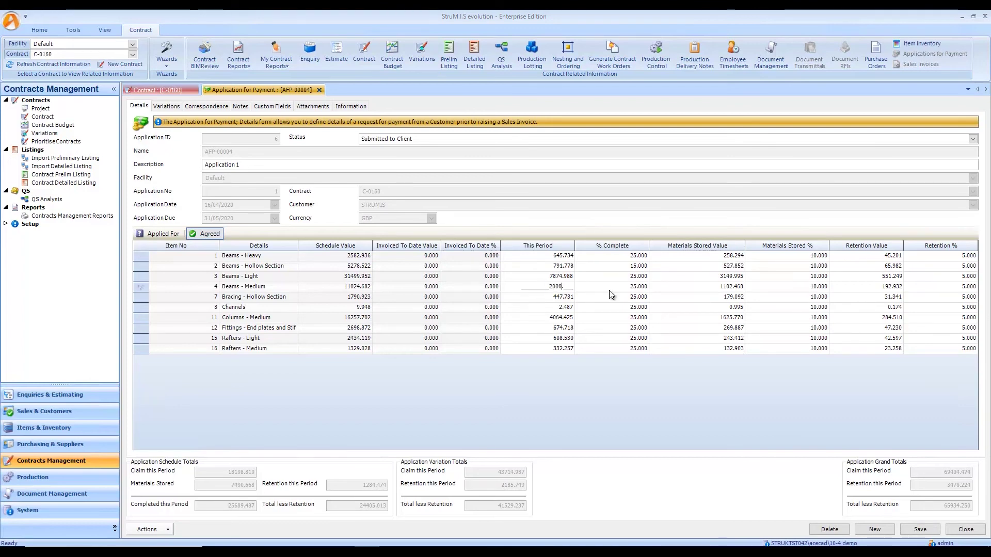
pyautogui.press('Tab')
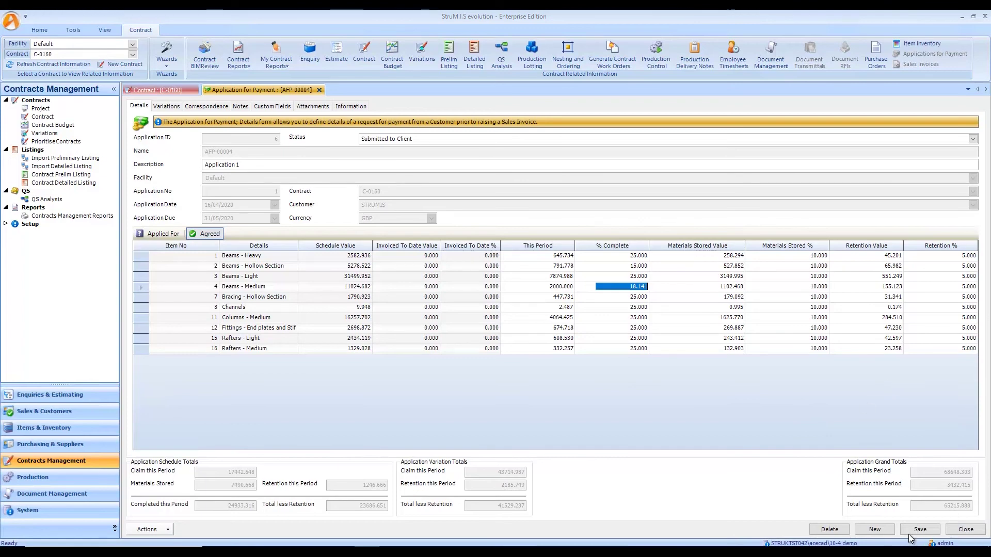
pyautogui.click(924, 531)
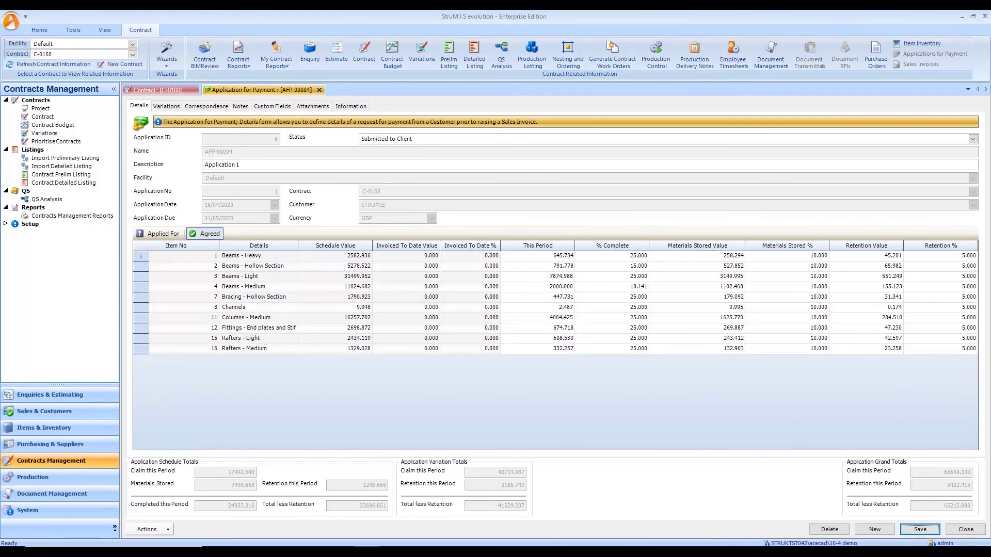
# Step: Change the application's status to Approved by Client and save it
pyautogui.click(410, 140)
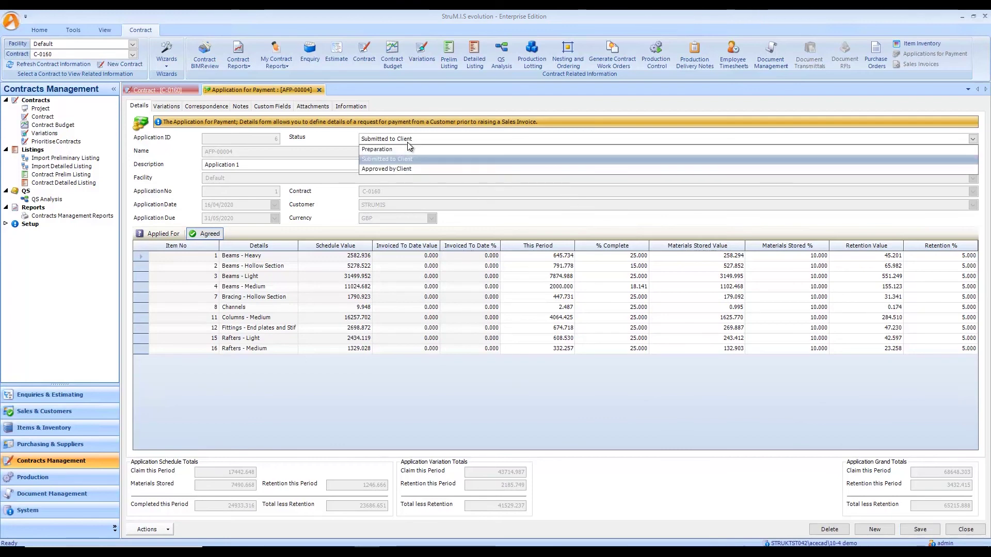
pyautogui.click(393, 169)
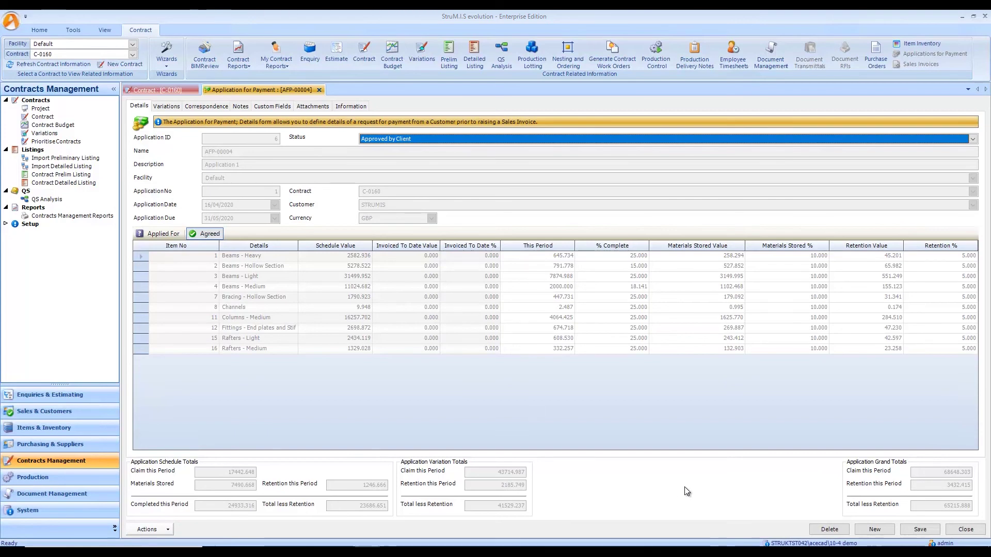
pyautogui.click(920, 529)
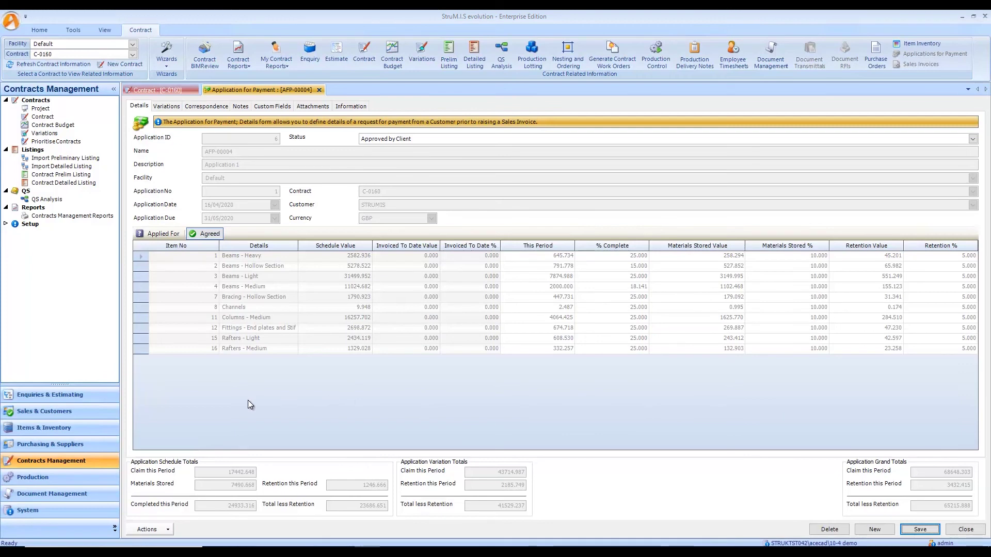
# Step: Create a sales invoice from the approved application for payment and open it
pyautogui.click(160, 529)
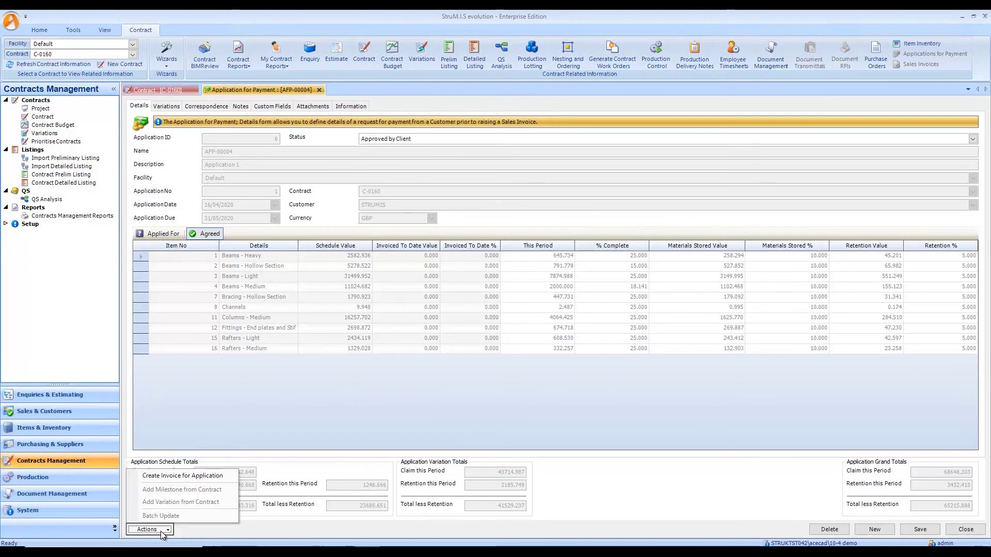
pyautogui.click(186, 476)
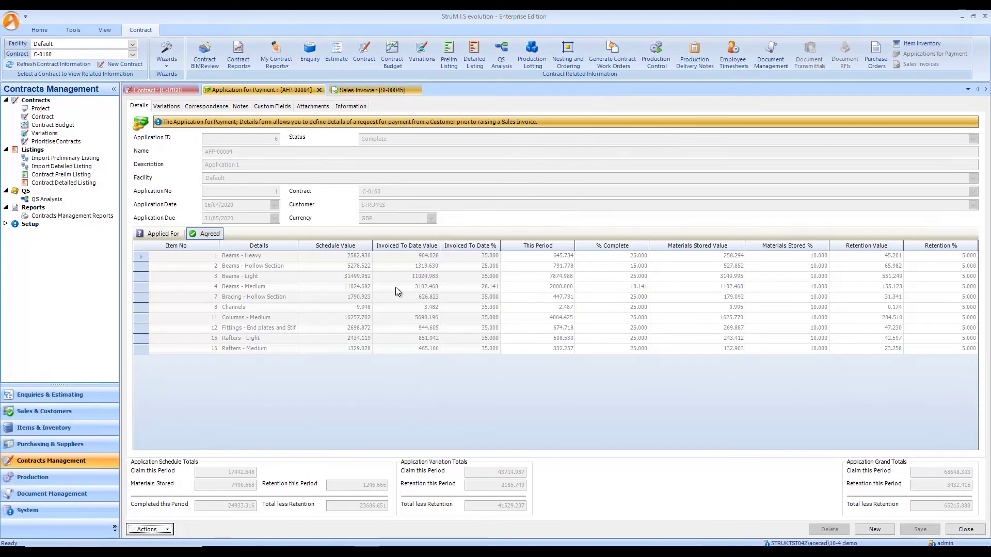
pyautogui.click(376, 91)
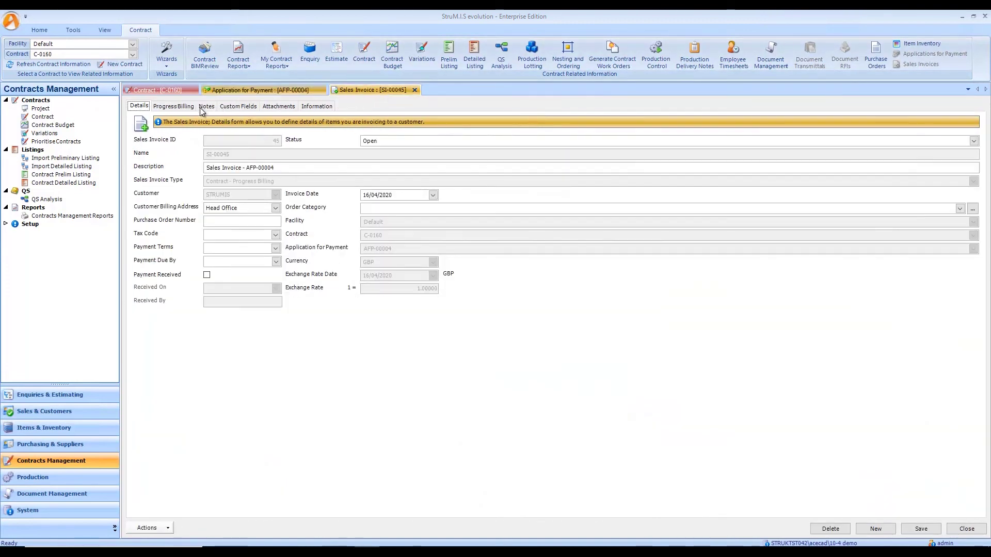
# Step: Check the sales invoice's progress billing items, set the invoice's status to Approved and save it
pyautogui.click(181, 107)
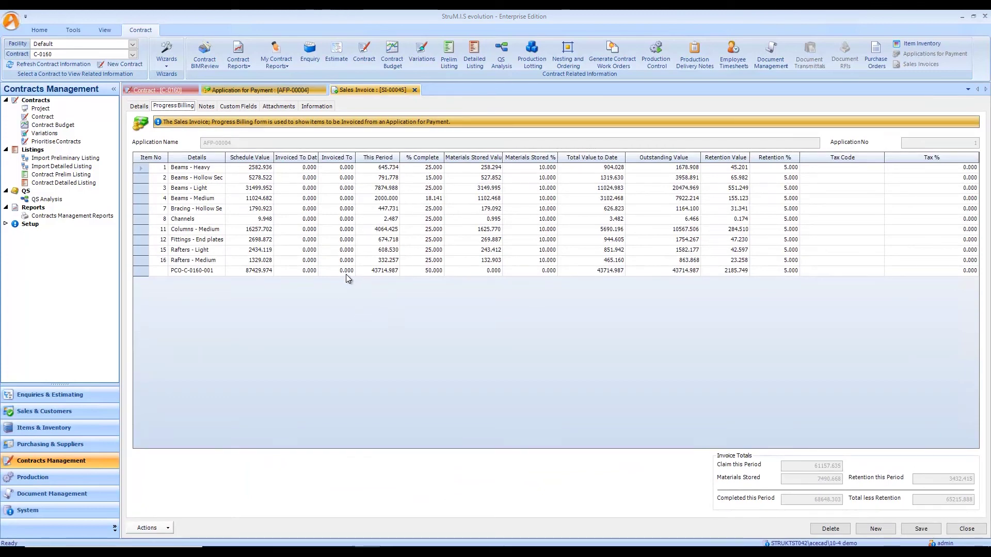
pyautogui.click(139, 106)
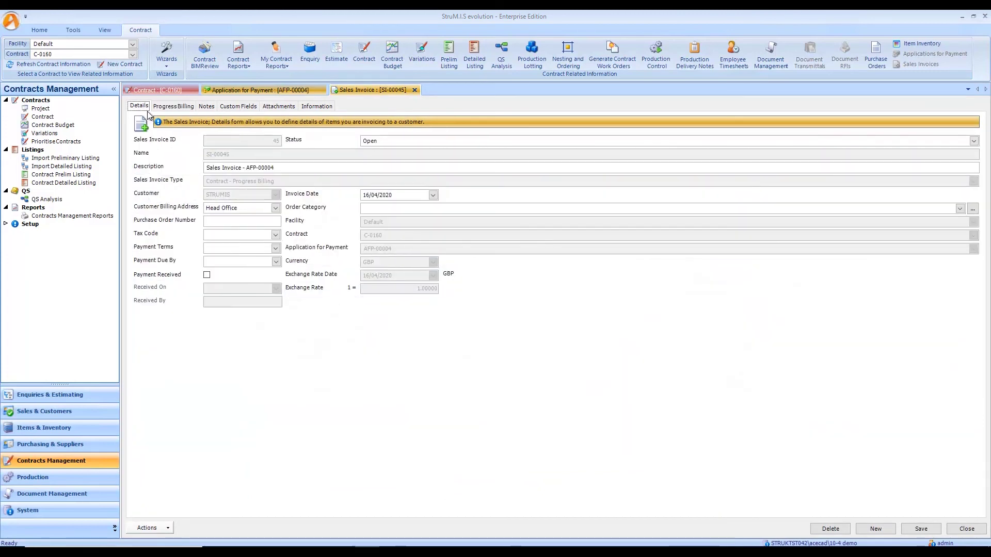
pyautogui.click(416, 141)
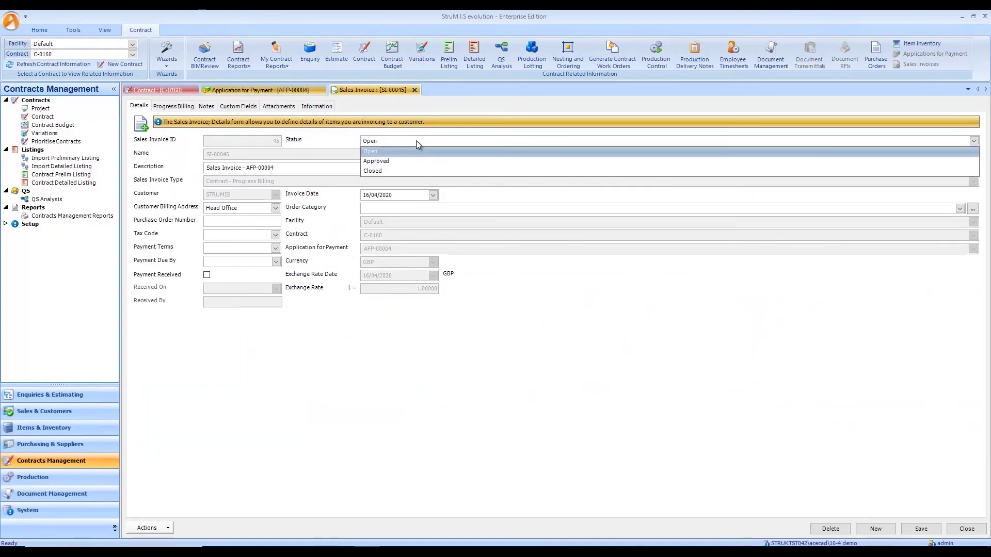
pyautogui.click(378, 162)
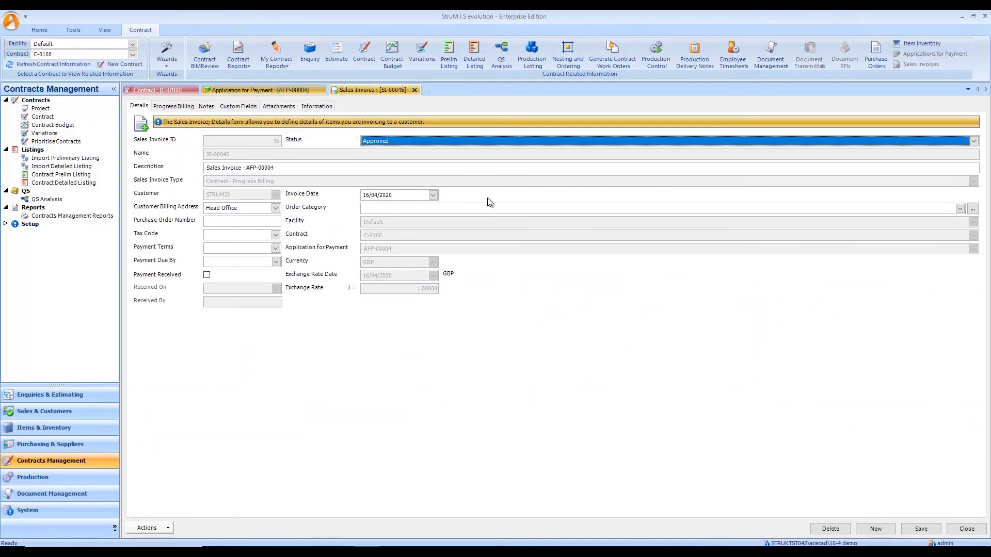
pyautogui.click(923, 529)
# Step: Set the sales invoice's status to Closed, save it and close the invoice
pyautogui.click(405, 141)
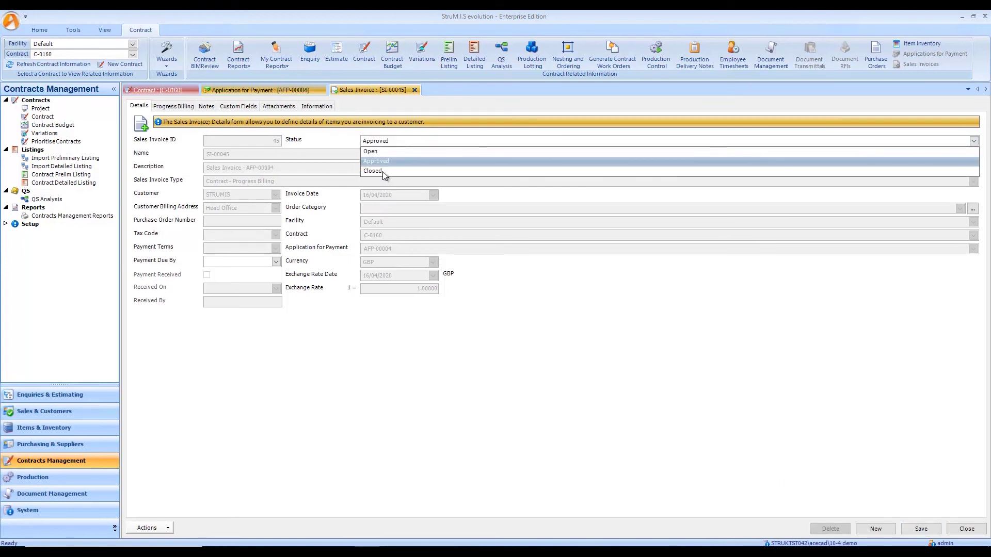
pyautogui.click(387, 171)
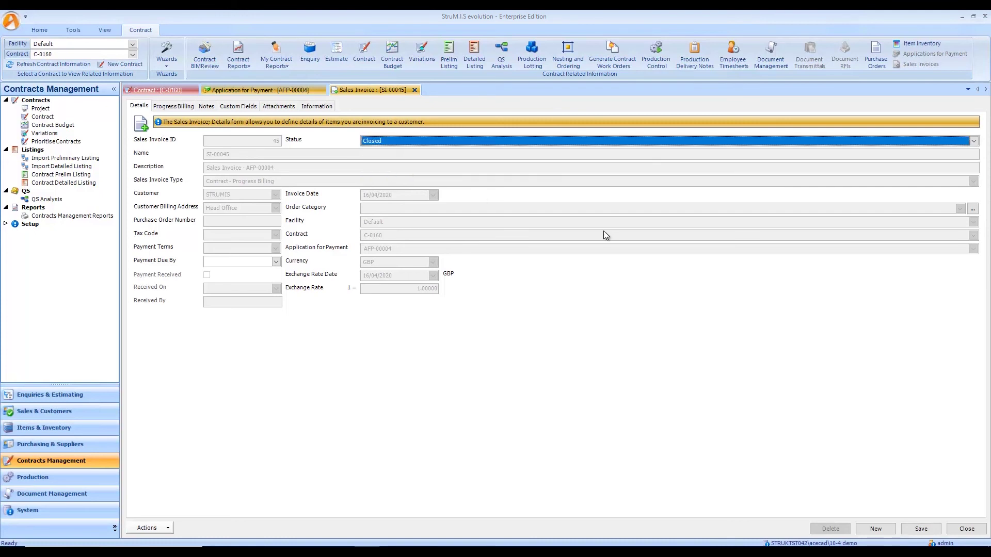
pyautogui.click(921, 529)
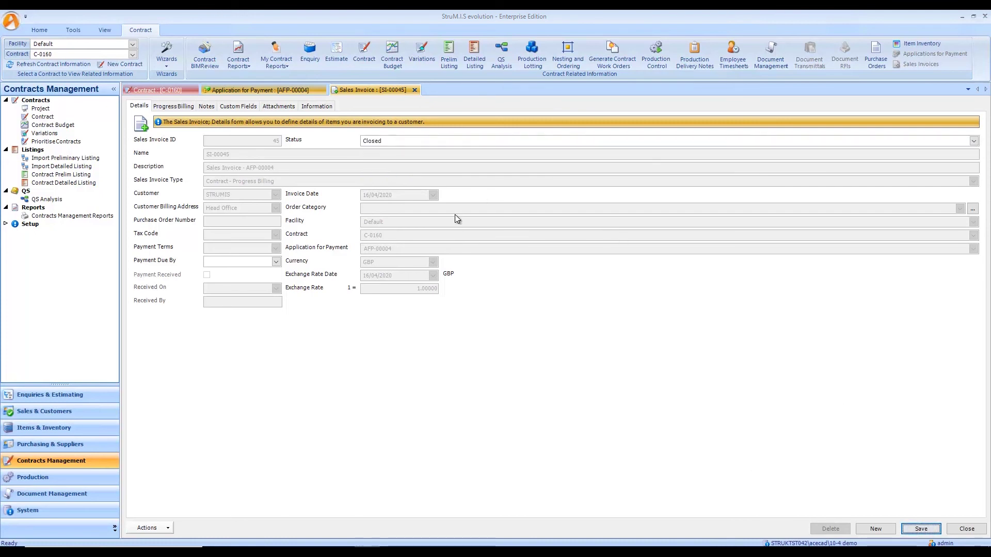
pyautogui.click(415, 90)
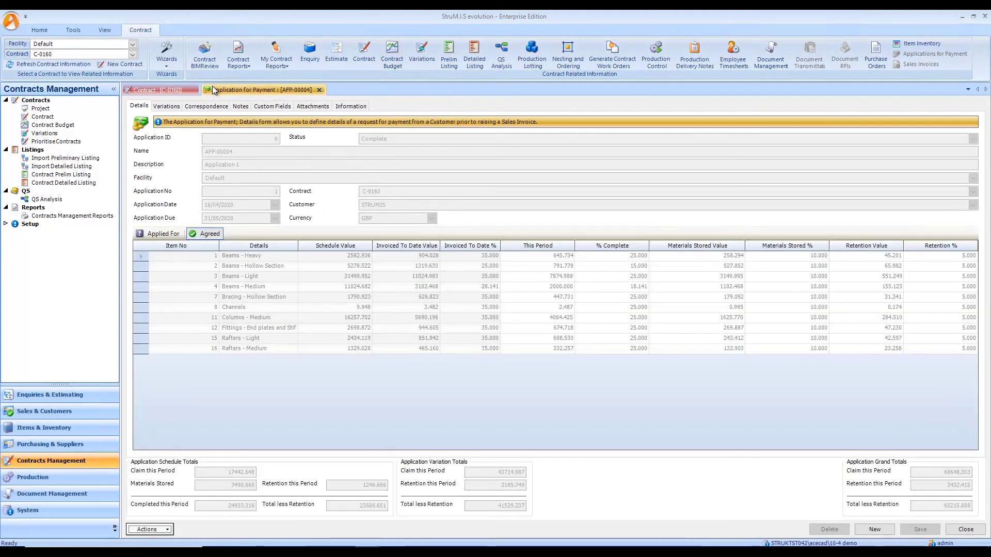
# Step: Release the full materials stored values for all milestones of contract C-0160
pyautogui.click(166, 90)
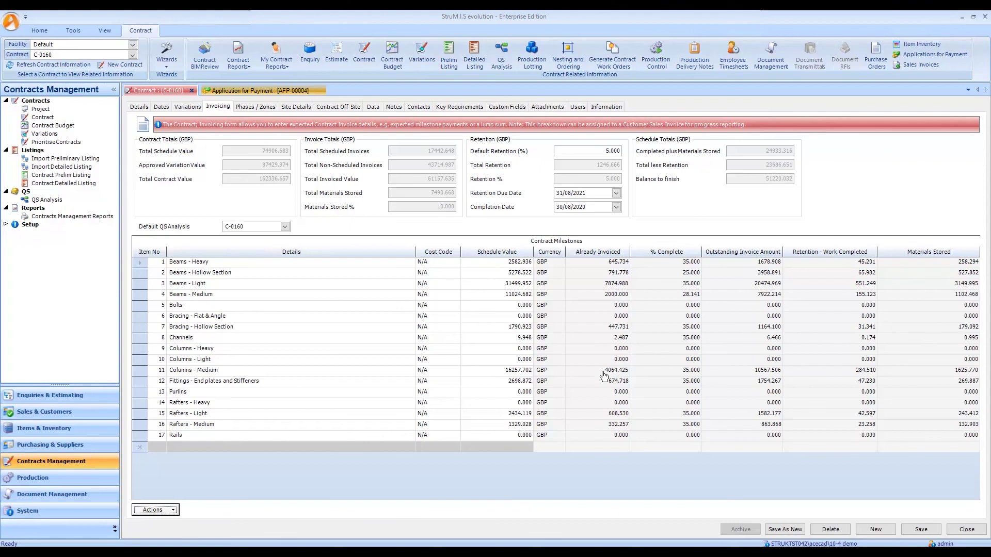
pyautogui.click(145, 353)
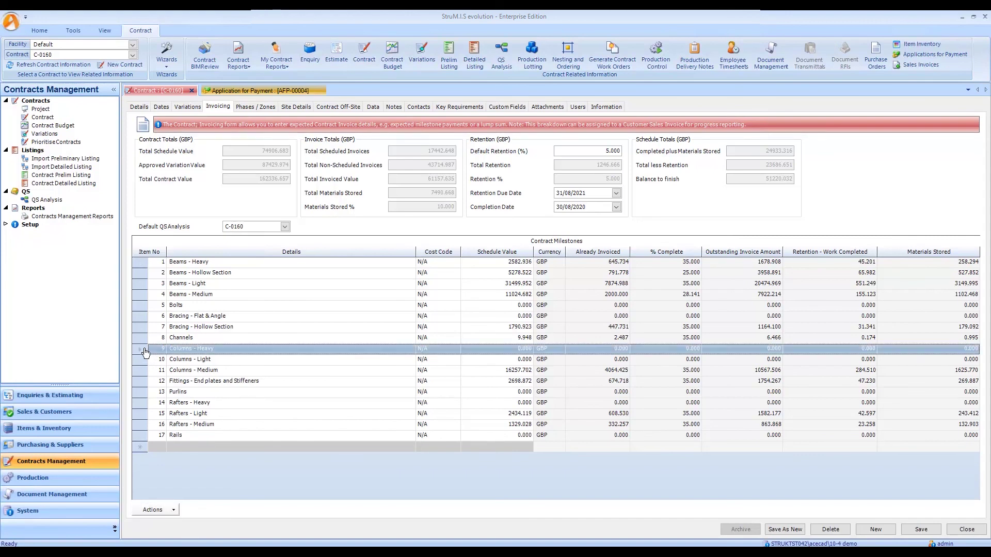
pyautogui.hotkey('ctrl', 'a')
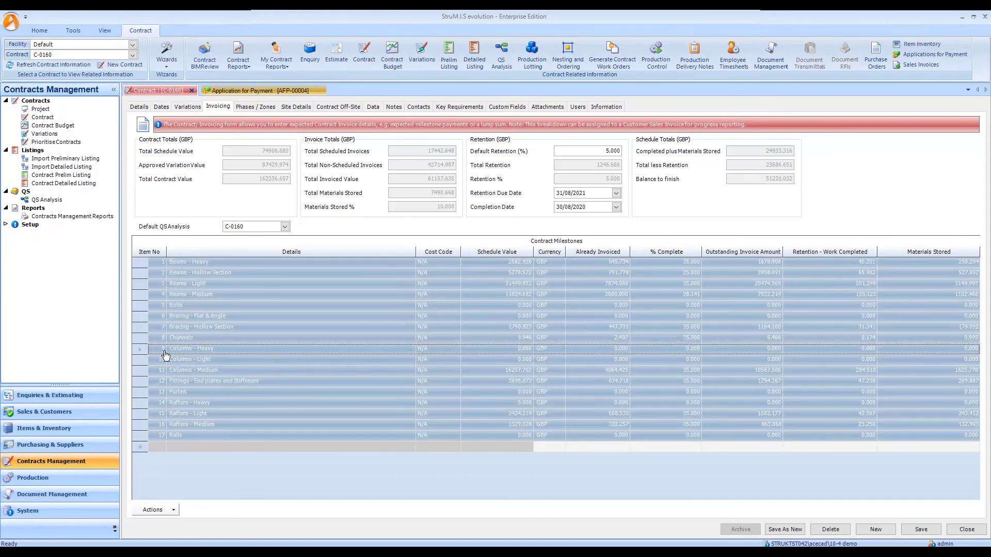
pyautogui.click(171, 508)
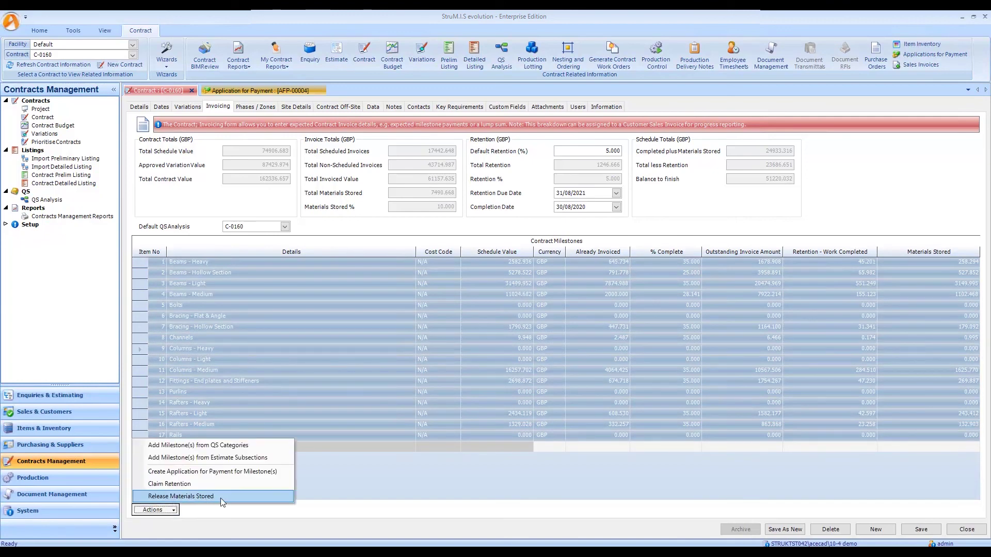
pyautogui.click(221, 497)
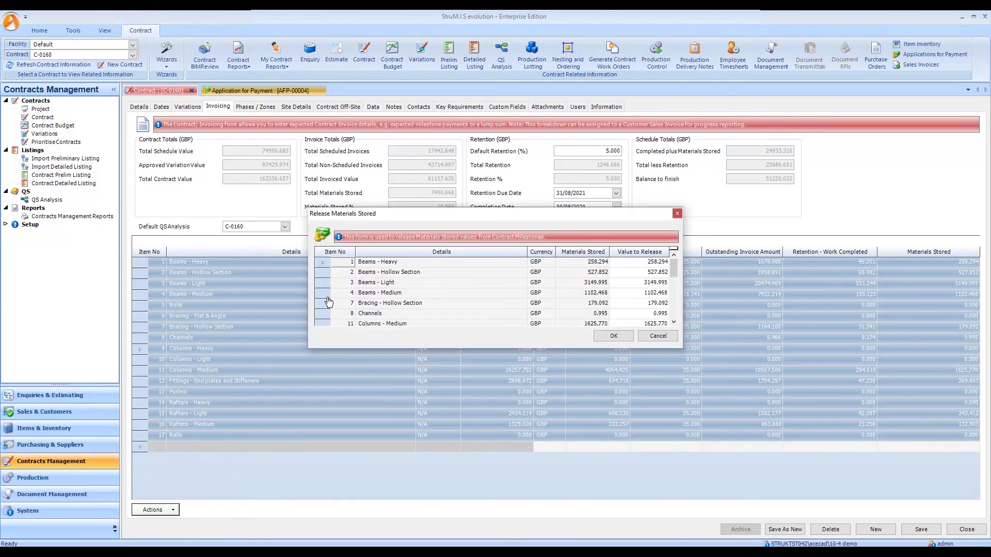
pyautogui.click(329, 265)
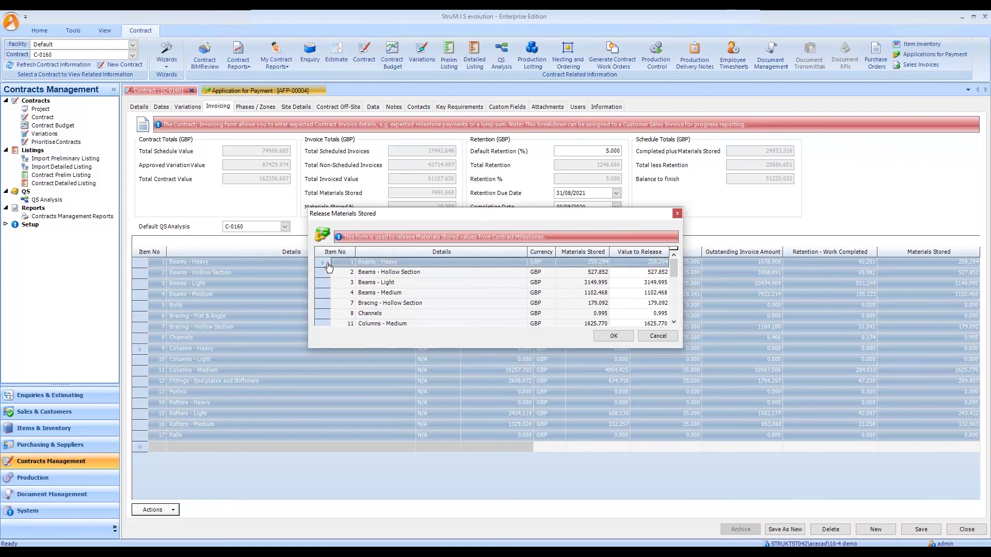
pyautogui.hotkey('ctrl', 'a')
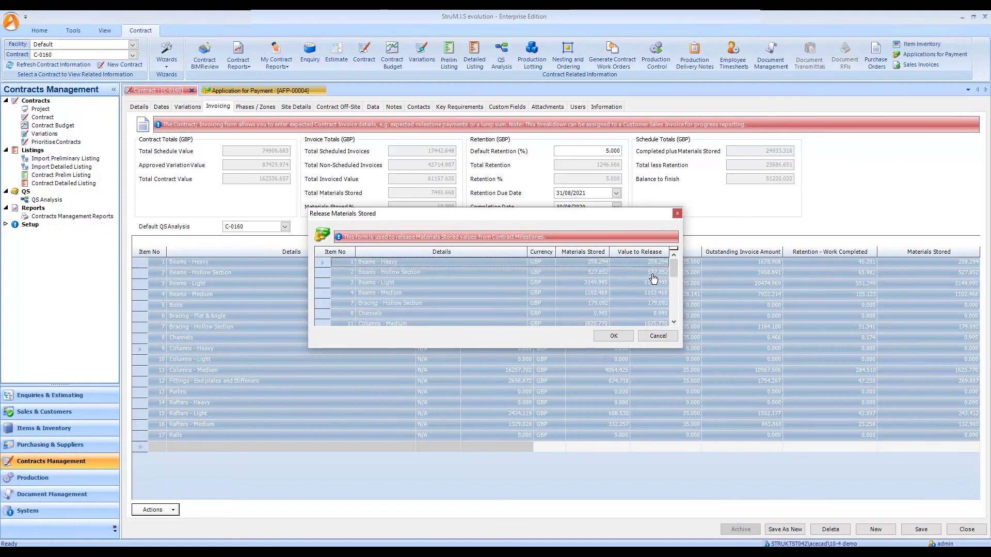
pyautogui.click(646, 273)
pyautogui.doubleClick(654, 273)
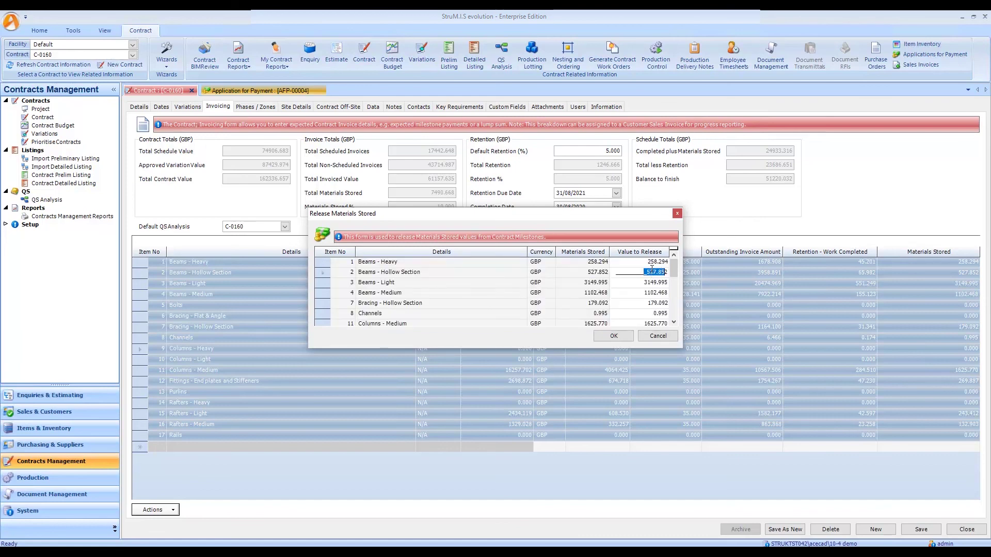
pyautogui.click(320, 284)
pyautogui.hotkey('ctrl', 'a')
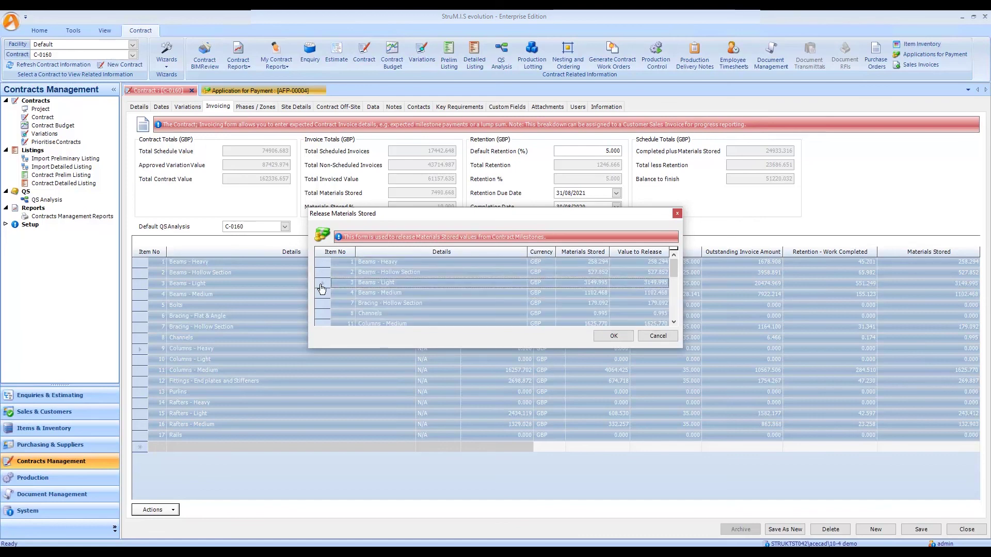
pyautogui.click(613, 336)
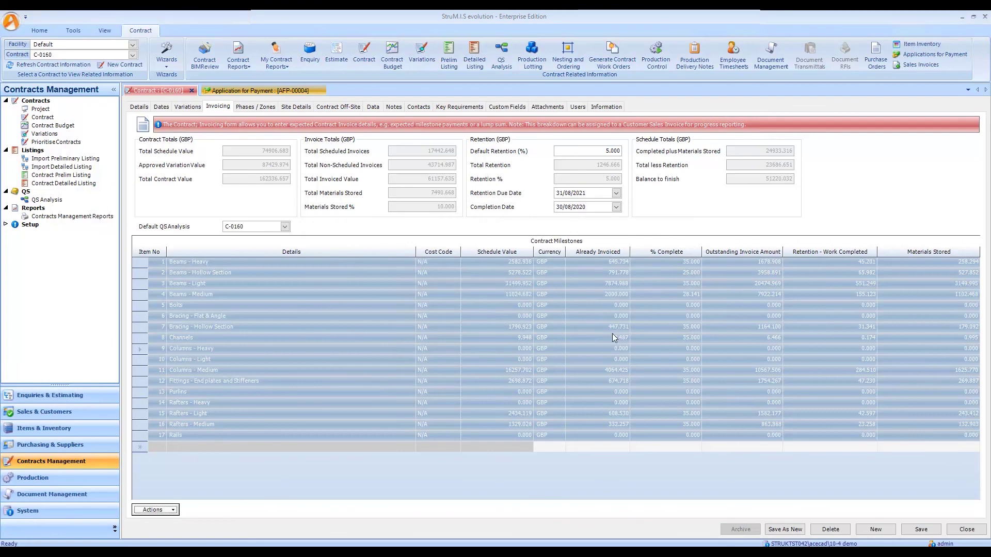
# Step: Create a new application for payment covering all of the contract's milestones
pyautogui.click(143, 329)
pyautogui.hotkey('ctrl', 'a')
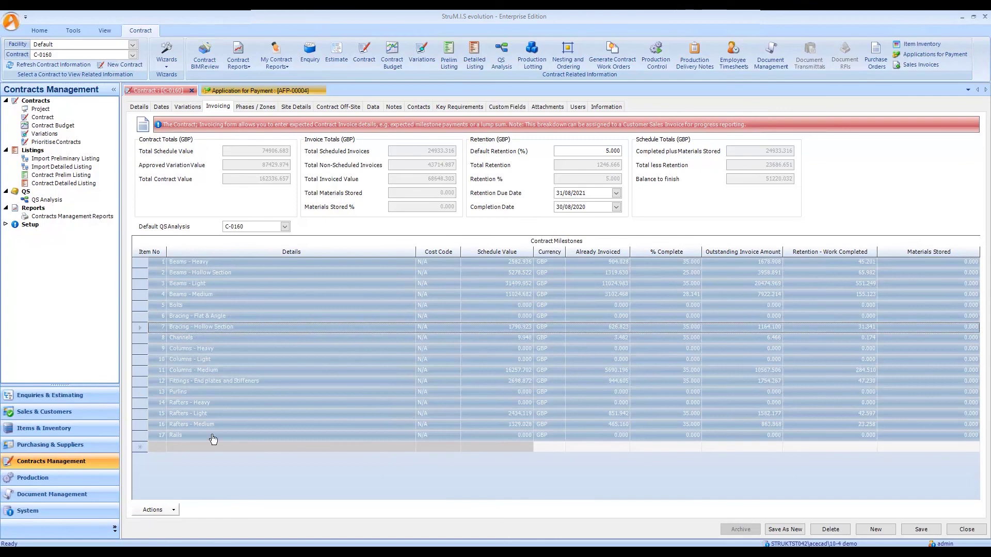
pyautogui.click(151, 510)
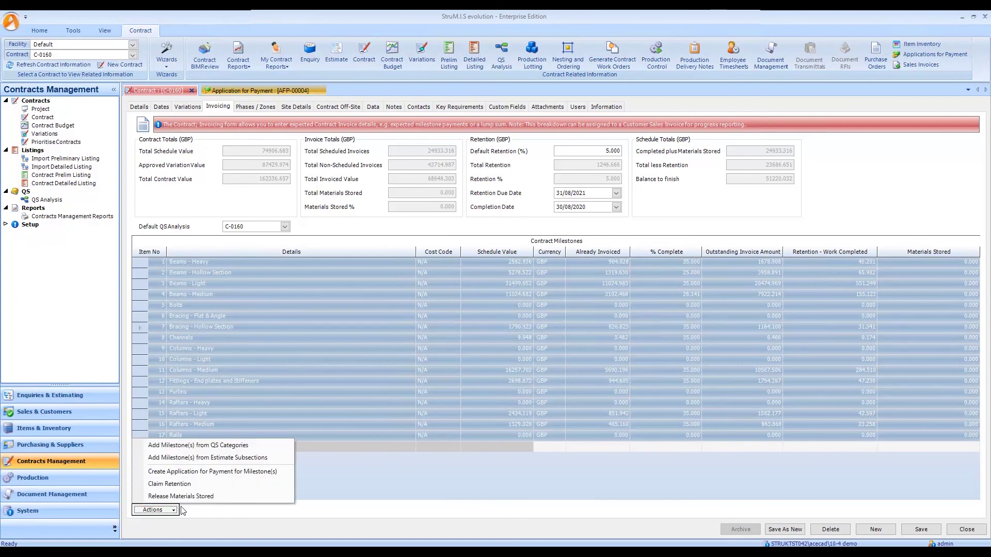
pyautogui.click(257, 472)
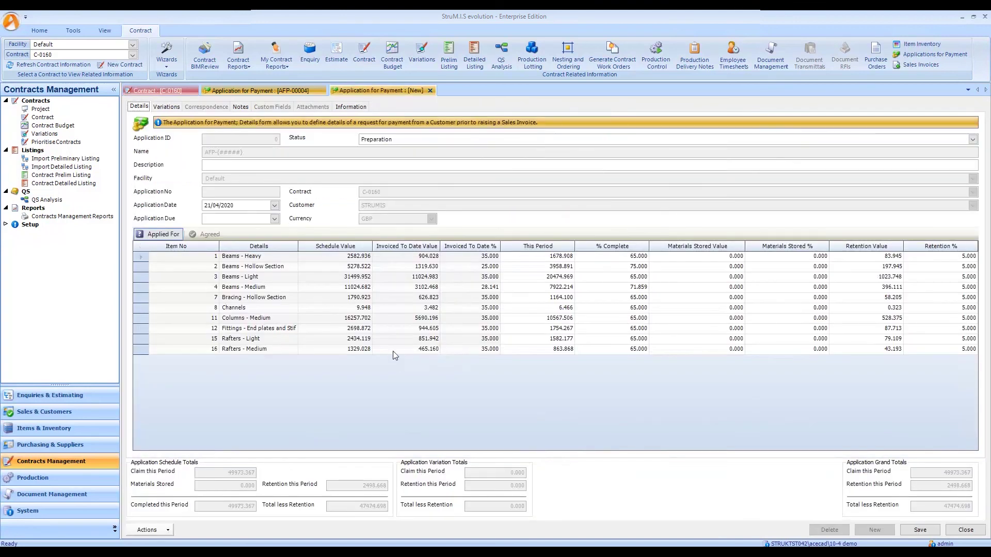
# Step: Set the new application for payment's status to Approved by Client and save it
pyautogui.click(384, 144)
pyautogui.click(385, 144)
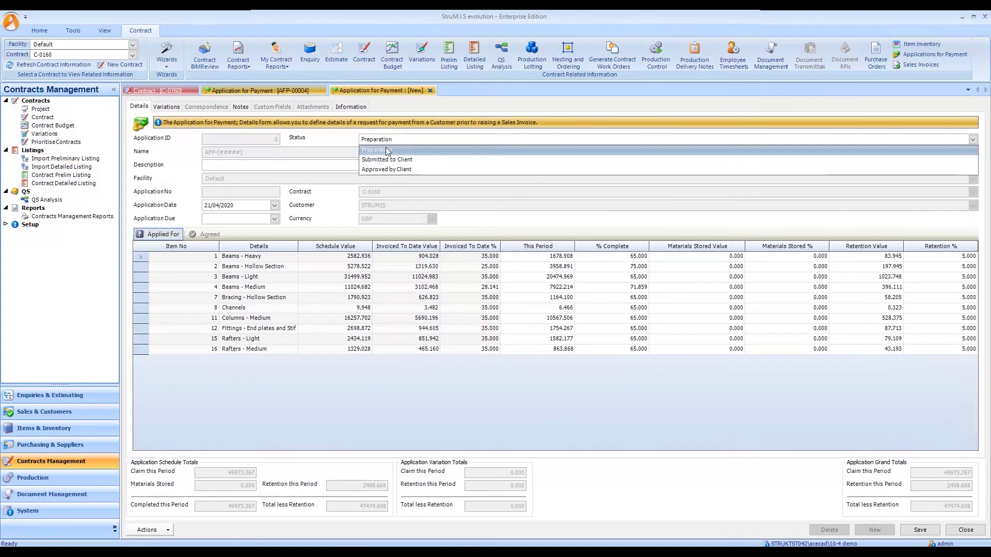
pyautogui.click(394, 170)
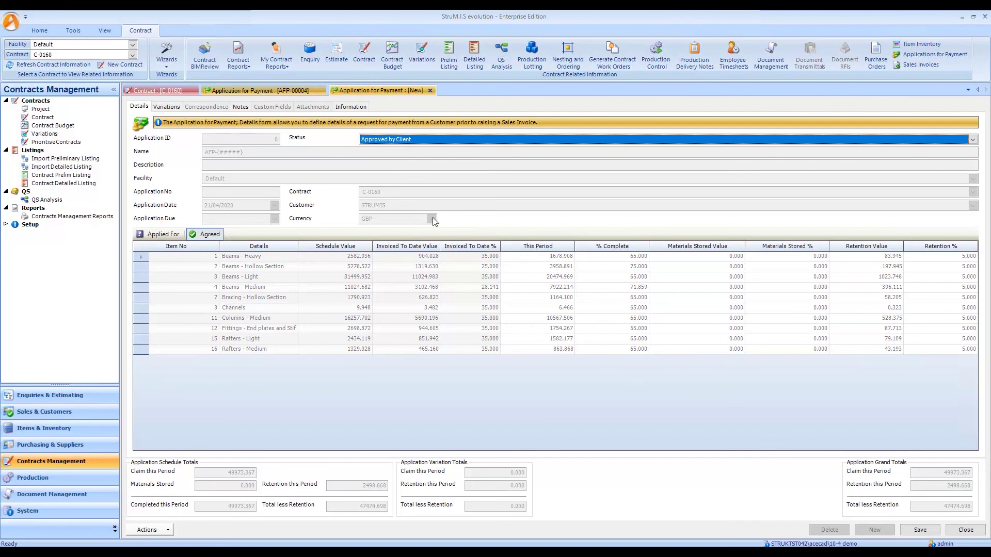
pyautogui.click(921, 531)
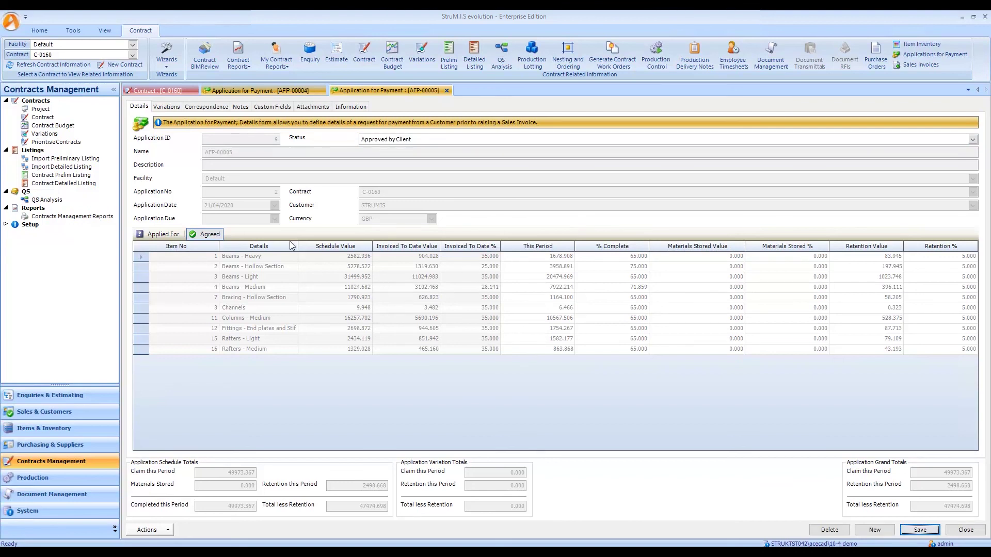
# Step: Create a sales invoice from the second approved application for payment and open it
pyautogui.click(148, 530)
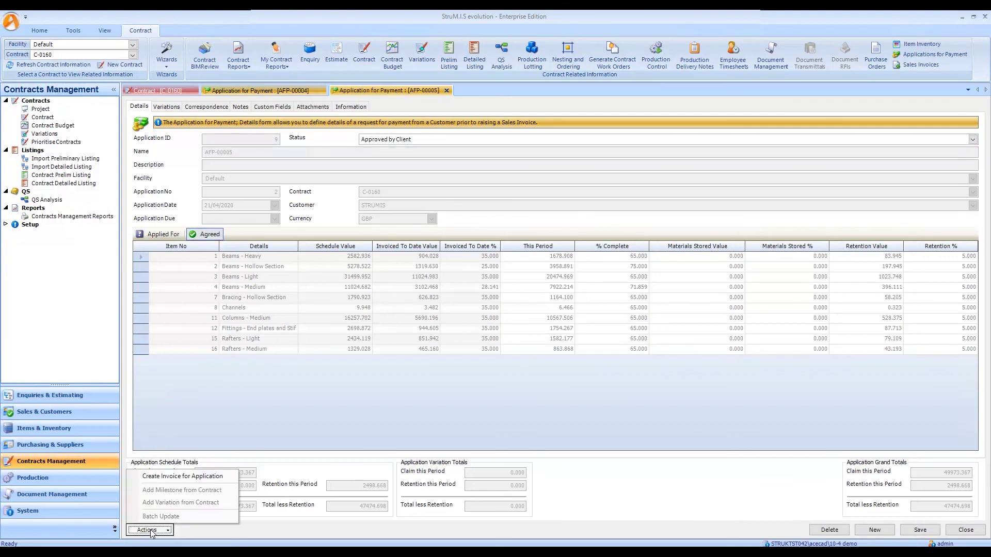
pyautogui.click(181, 477)
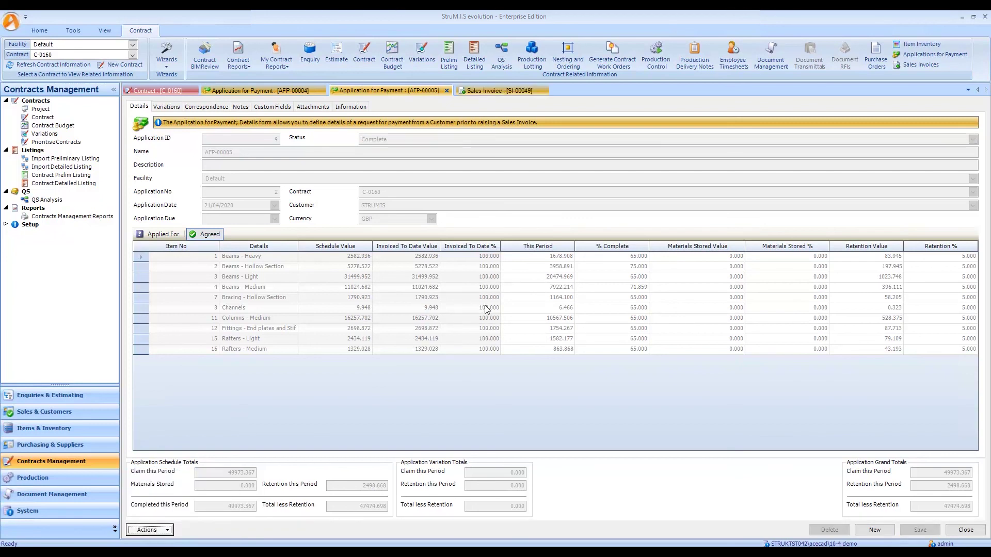
pyautogui.click(494, 91)
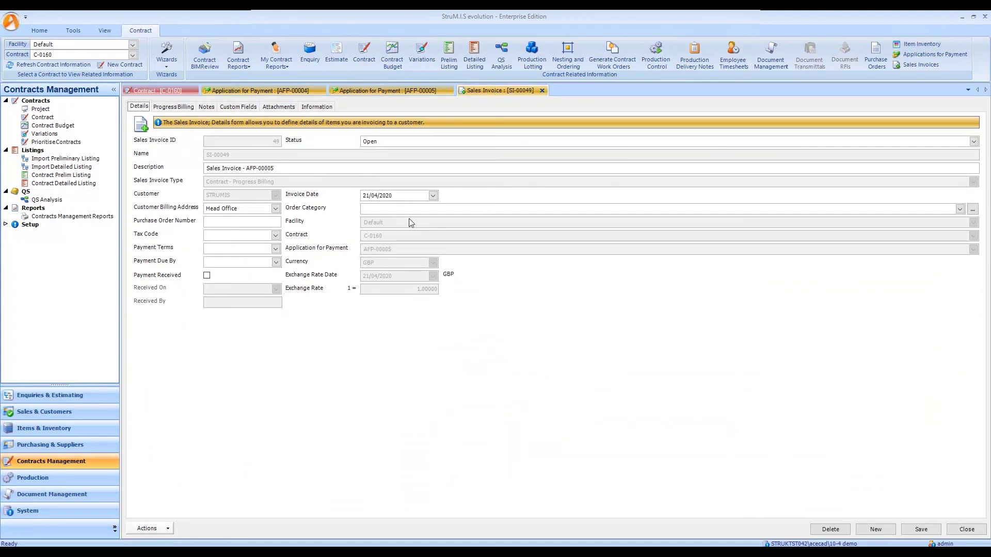
# Step: Set the new sales invoice's status to Approved and save it
pyautogui.click(423, 143)
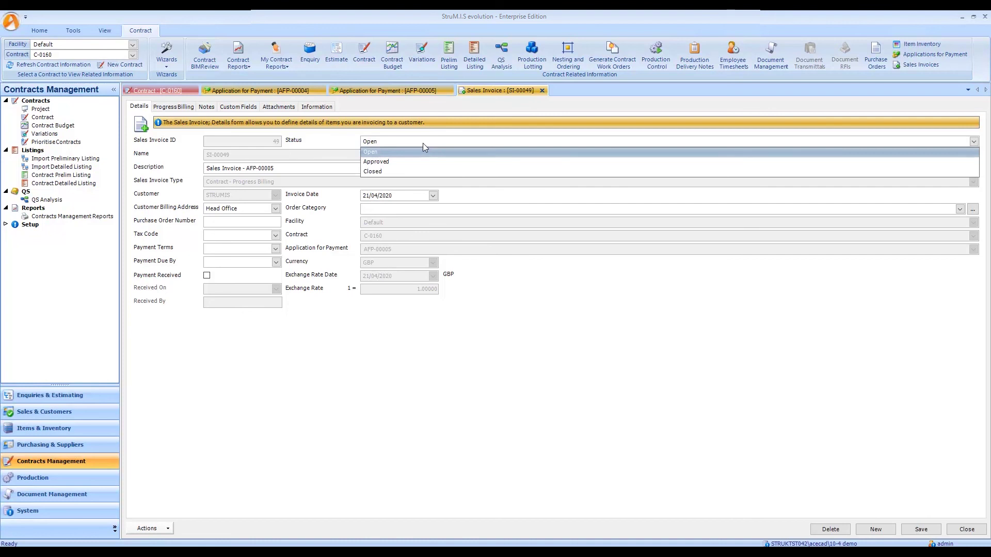
pyautogui.click(382, 162)
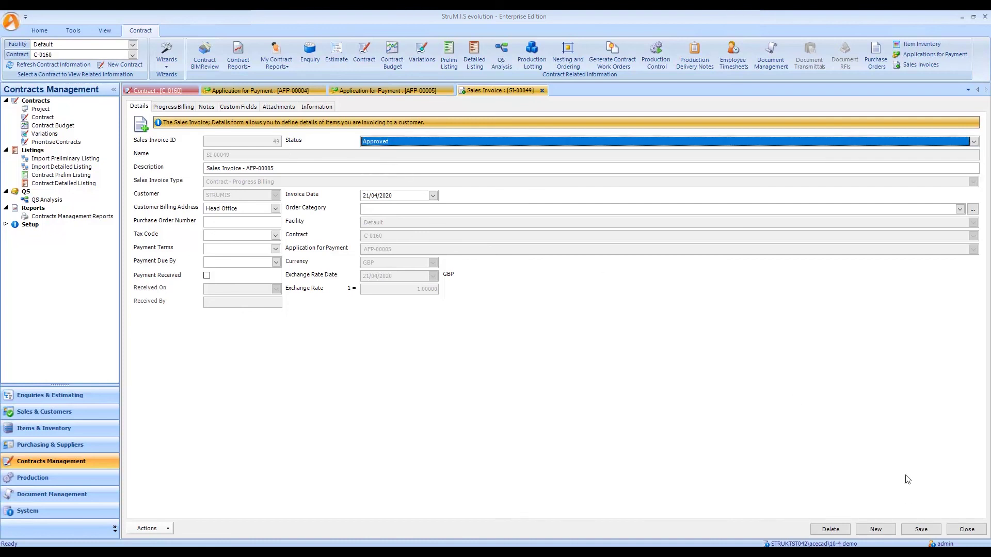
pyautogui.click(921, 529)
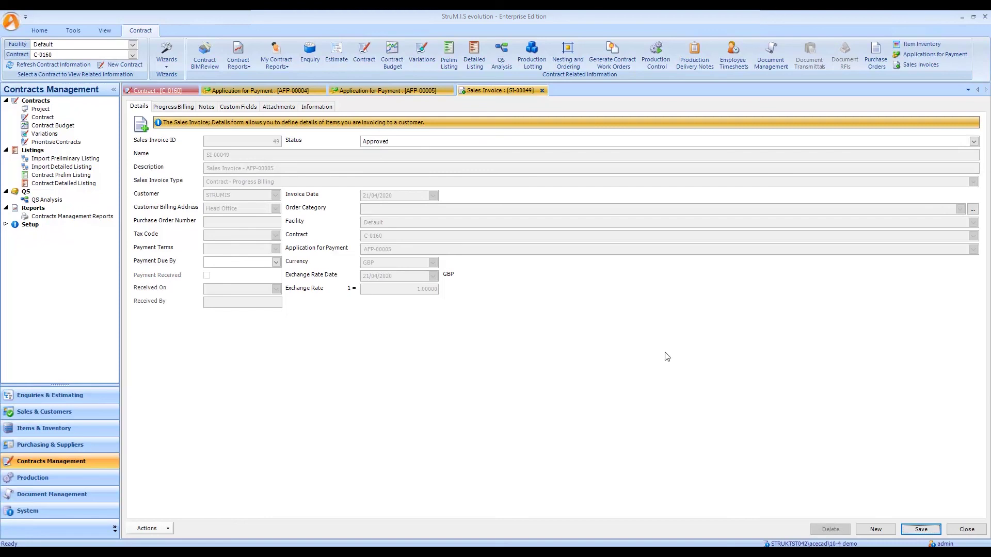
# Step: Claim the retention on all milestones of contract C-0160
pyautogui.click(167, 94)
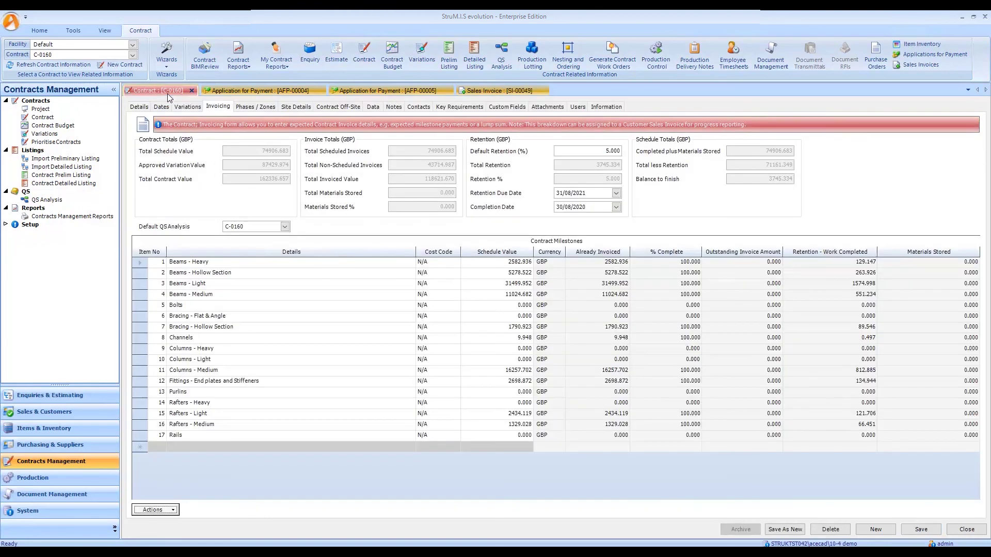
pyautogui.click(143, 330)
pyautogui.hotkey('ctrl', 'a')
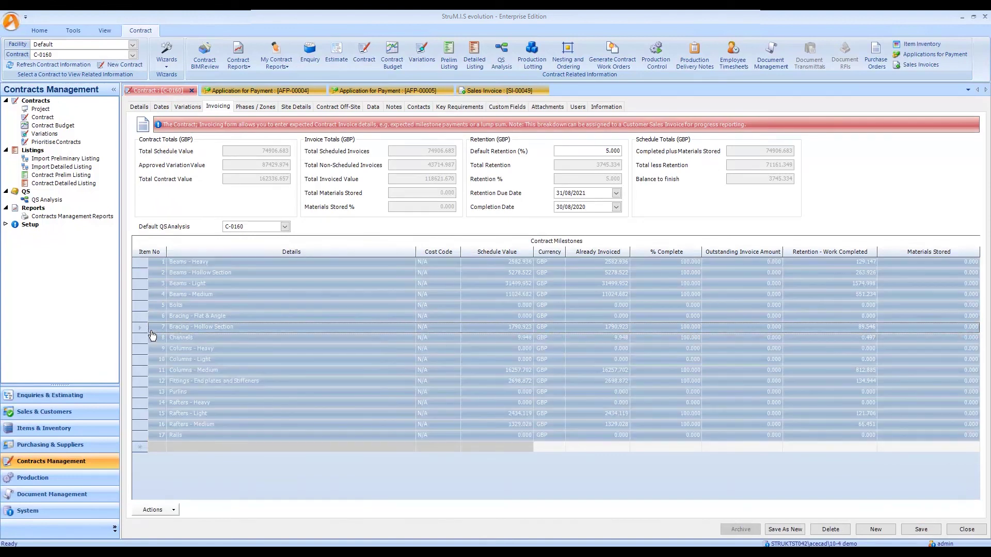
pyautogui.click(153, 510)
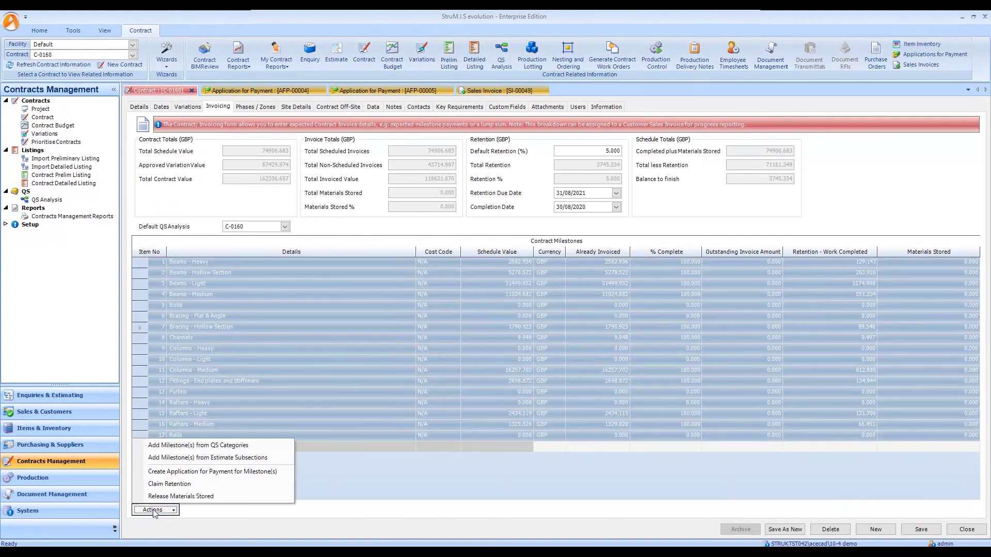
pyautogui.click(185, 485)
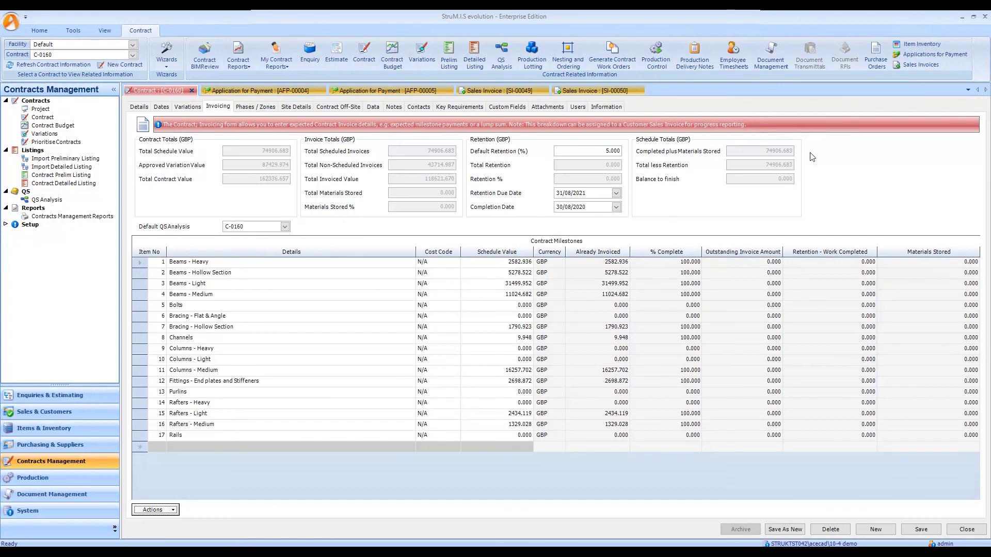
# Step: List contract C-0160's applications for payment and its sales invoices
pyautogui.click(929, 54)
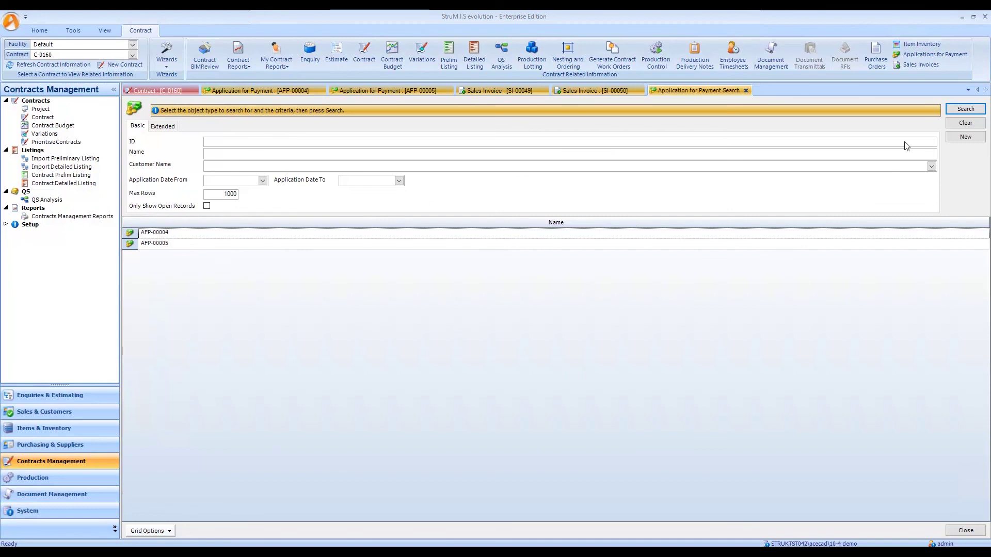
pyautogui.click(926, 67)
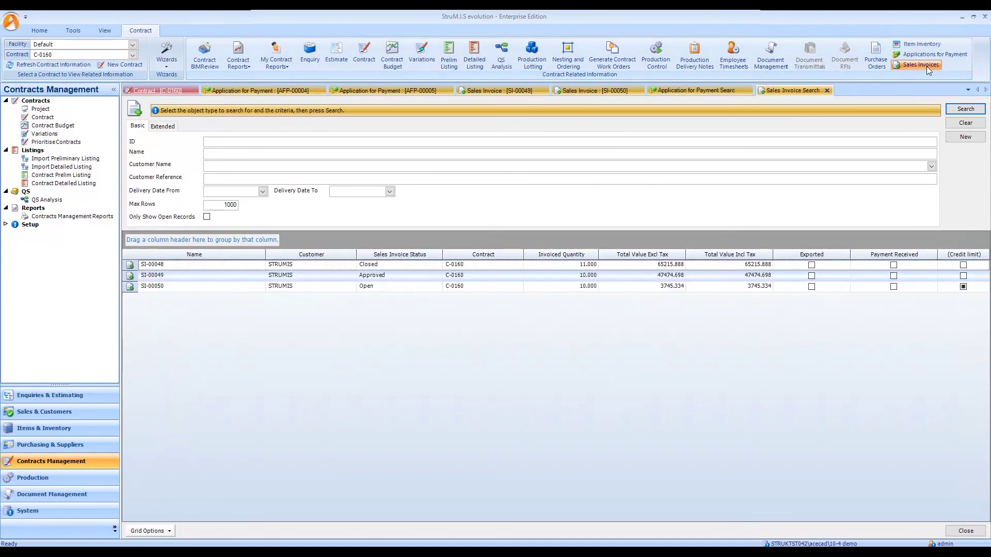